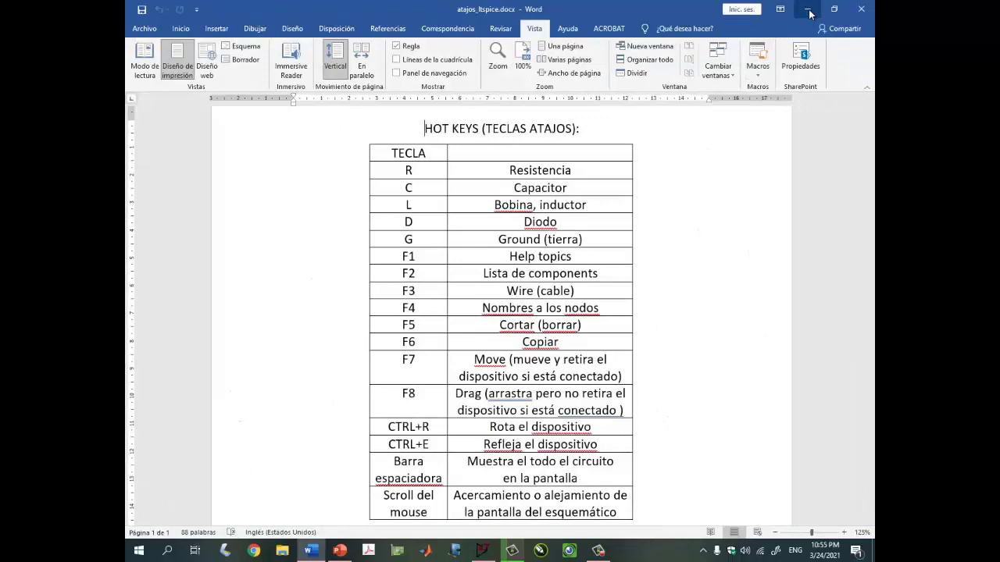
# - Switch to the blank LTspice schematic and place one voltage source near its centre
pyautogui.click(808, 10)
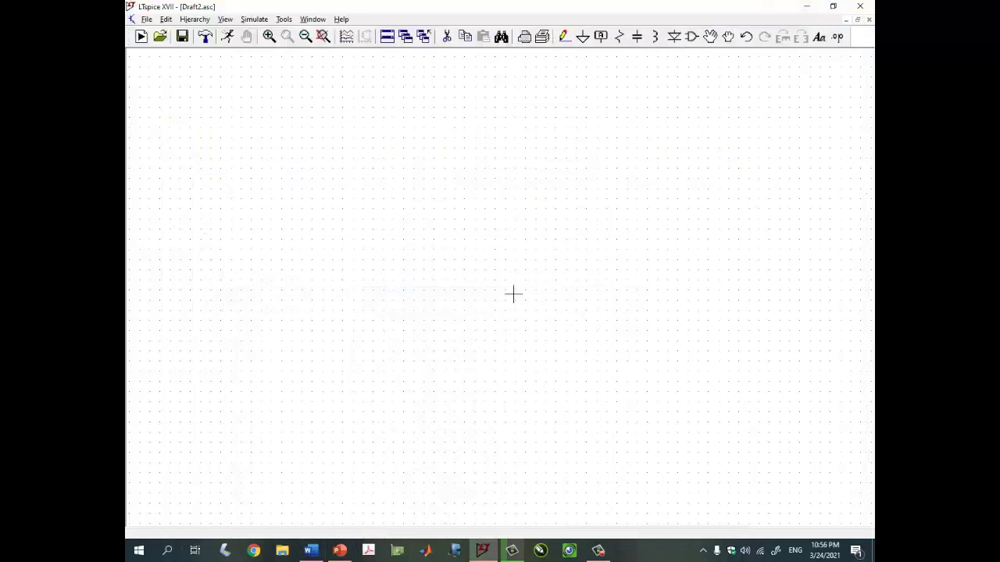
pyautogui.press('F2')
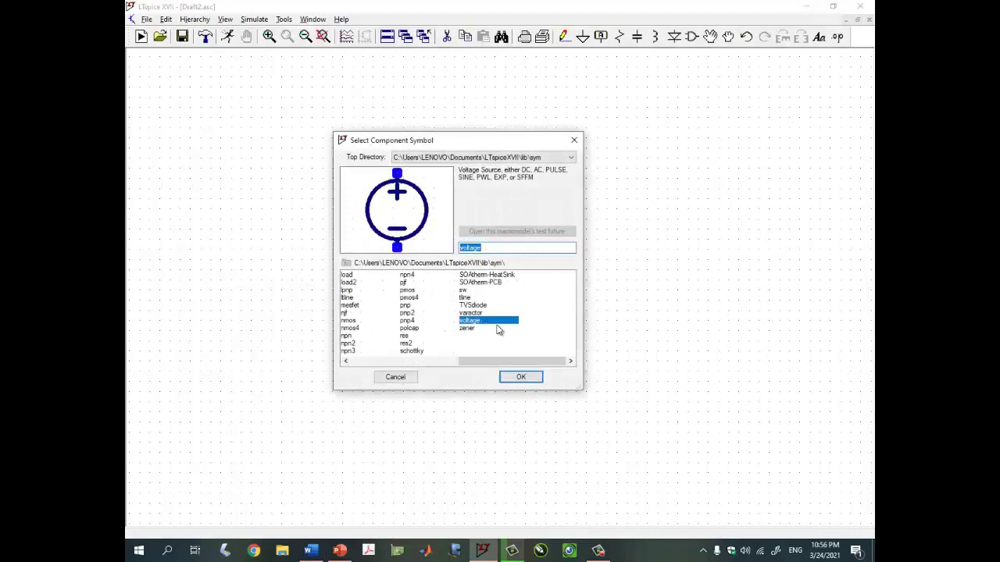
pyautogui.click(521, 378)
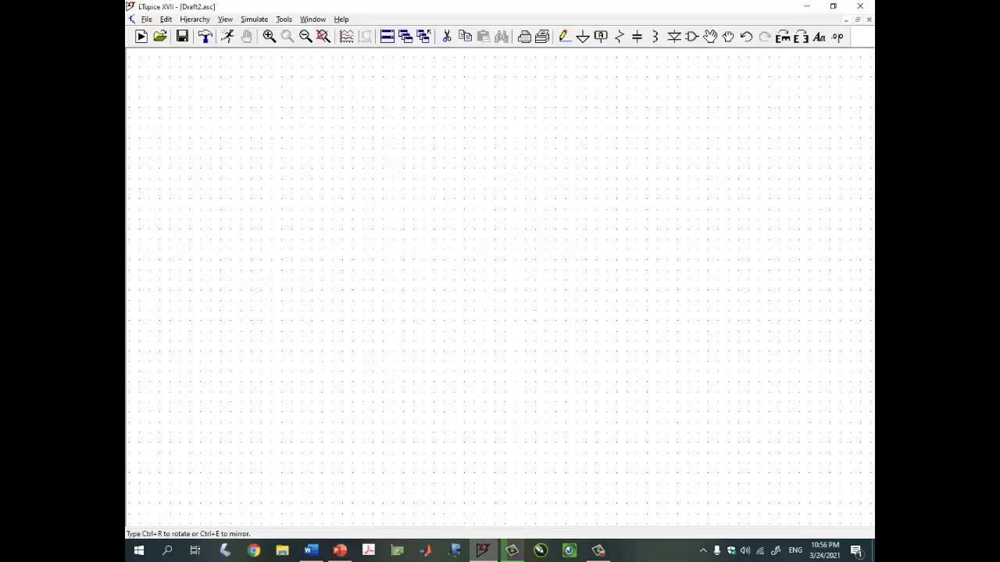
pyautogui.click(442, 313)
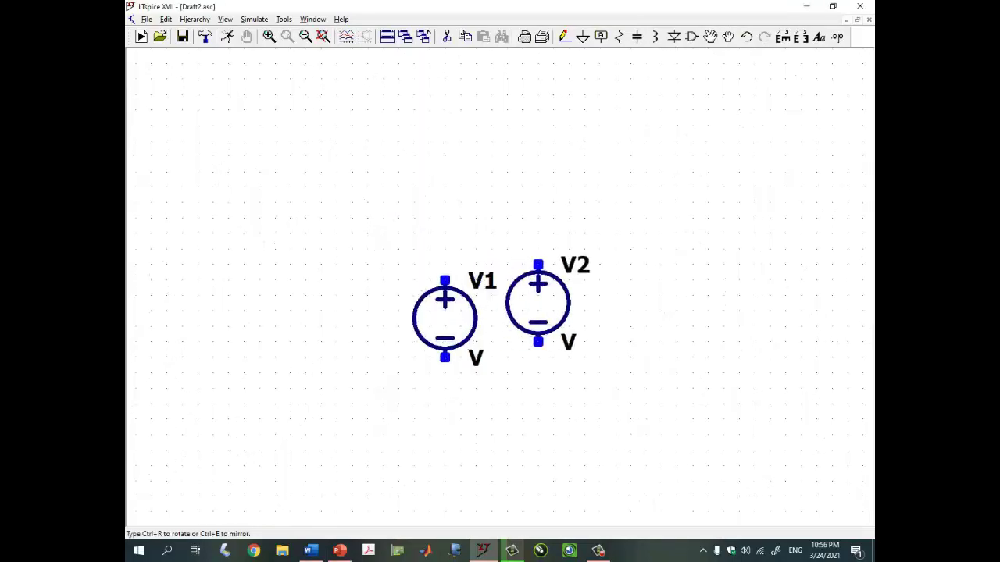
pyautogui.press('Escape')
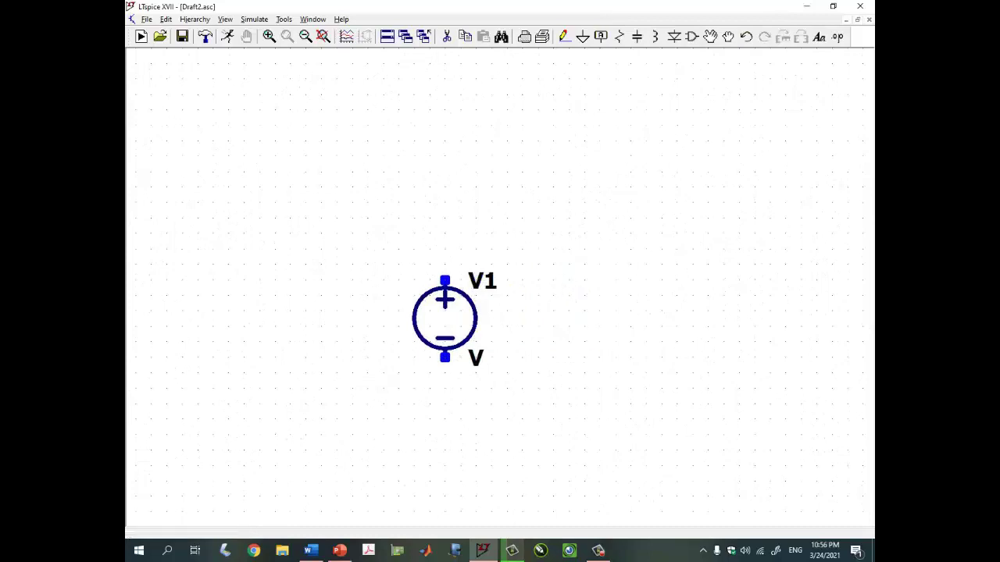
# - Draw a vertical wire through both terminals of voltage source V1 and place a ground at its lower end
pyautogui.press('F3')
pyautogui.click(445, 232)
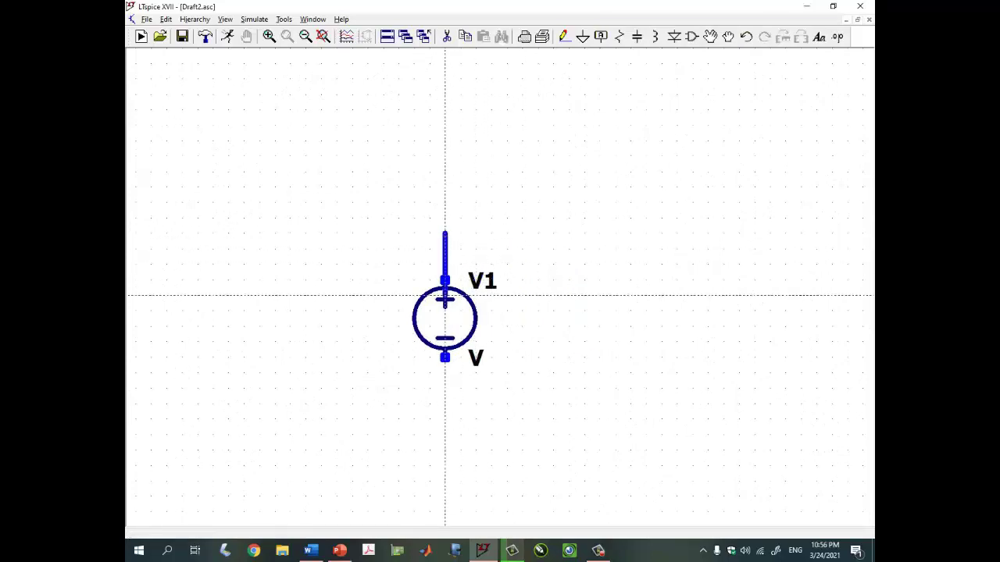
pyautogui.click(445, 434)
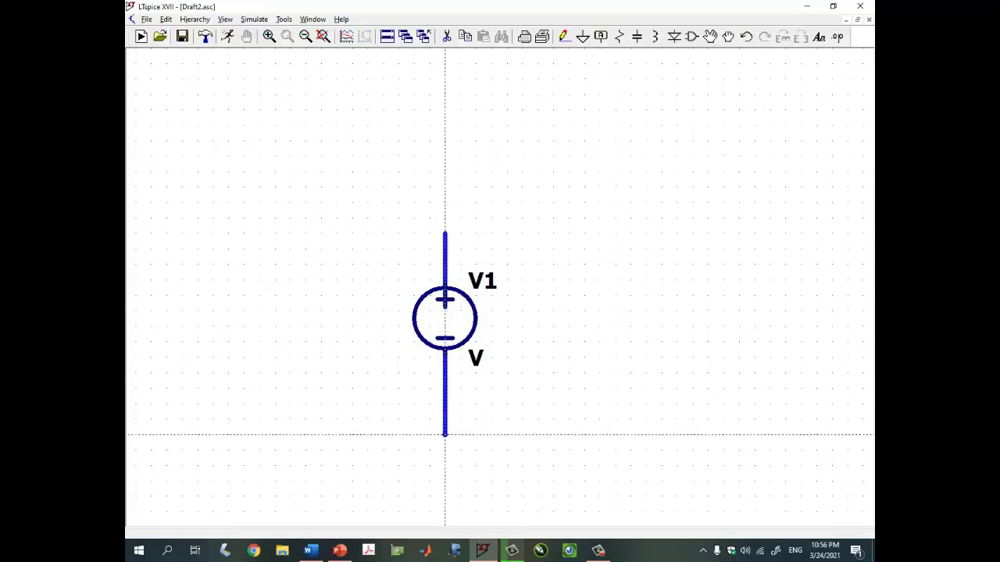
pyautogui.press('g')
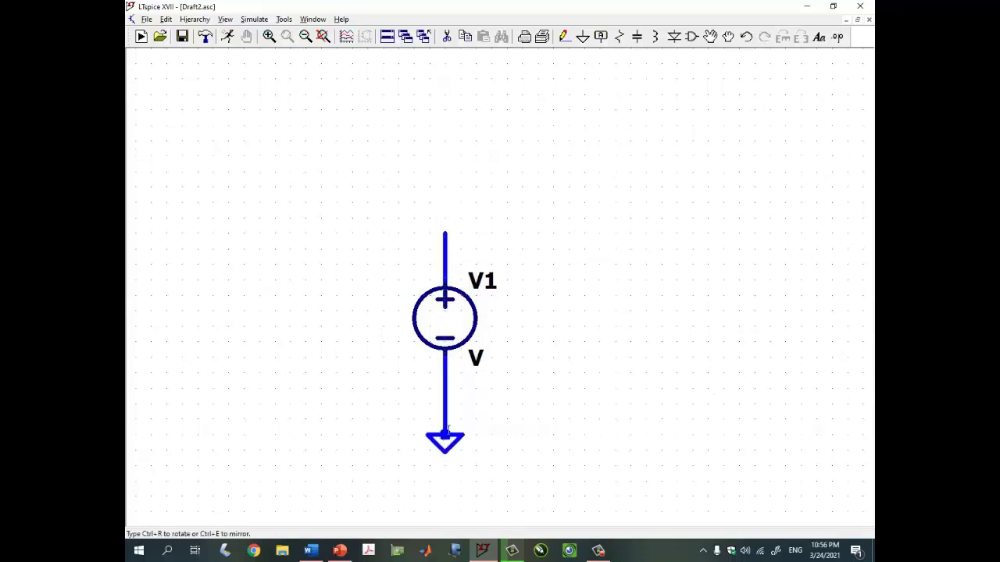
pyautogui.click(445, 435)
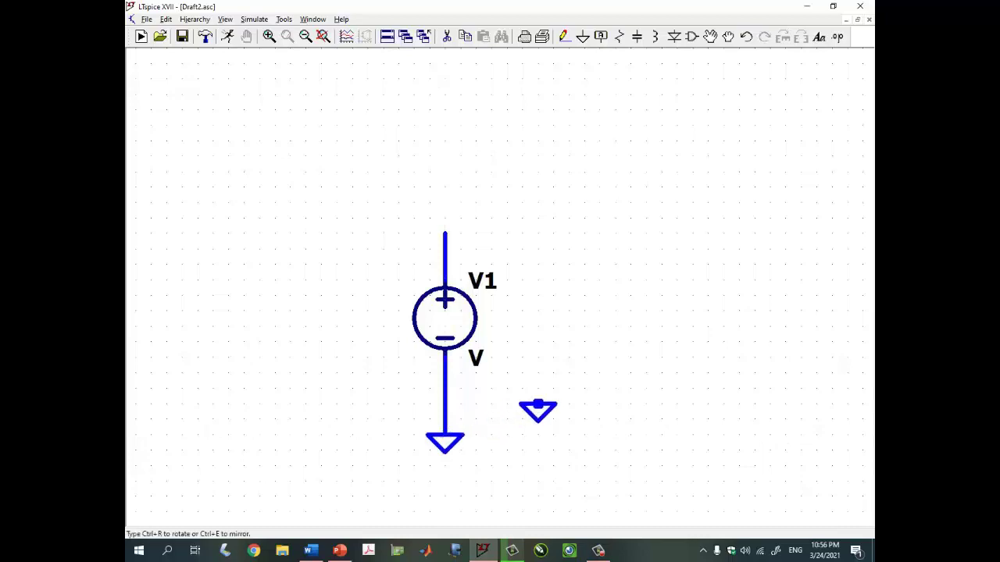
pyautogui.press('Escape')
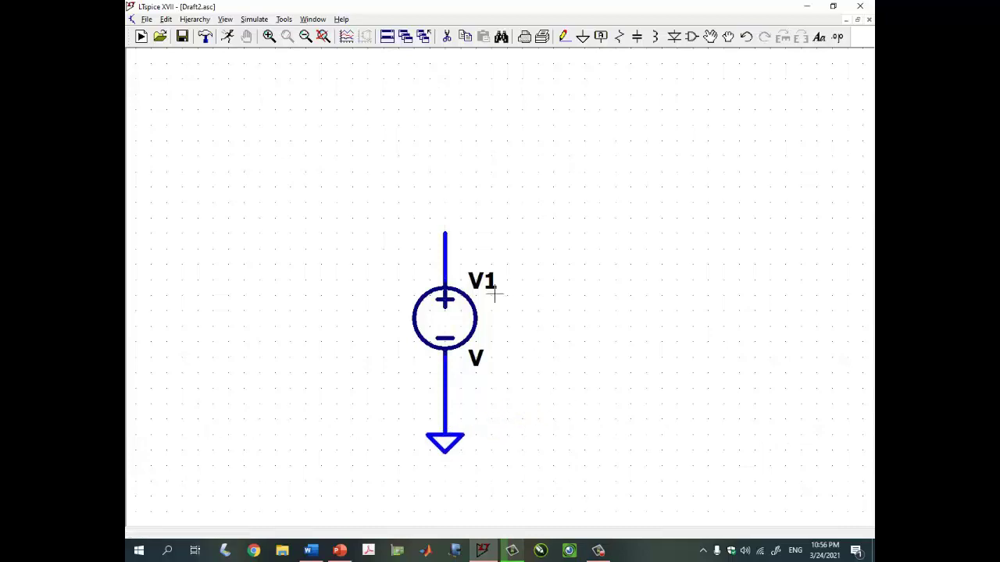
# - Configure V1 as a SINE source with DC offset 0, amplitude 1 V and frequency 1k
pyautogui.rightClick(453, 319)
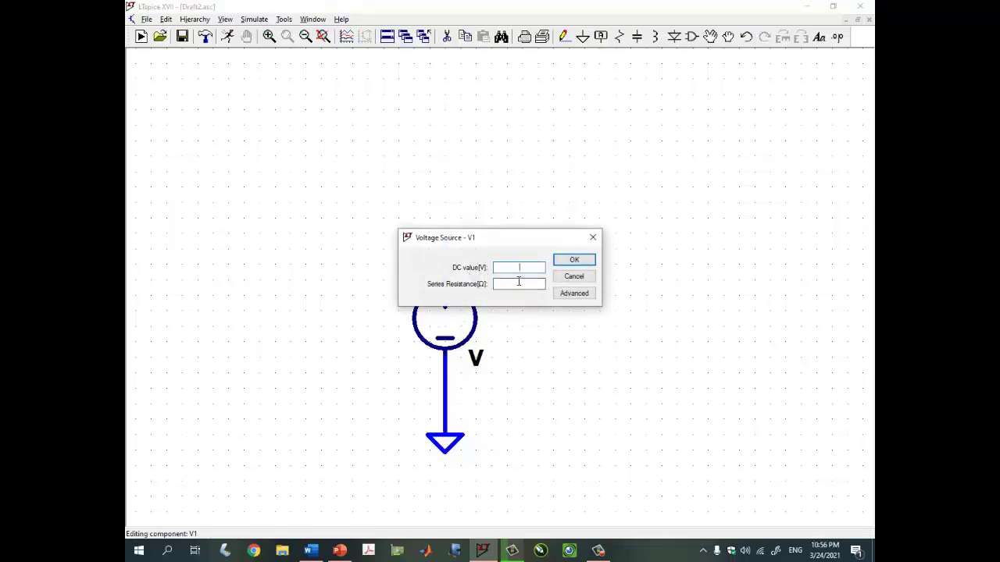
pyautogui.click(566, 296)
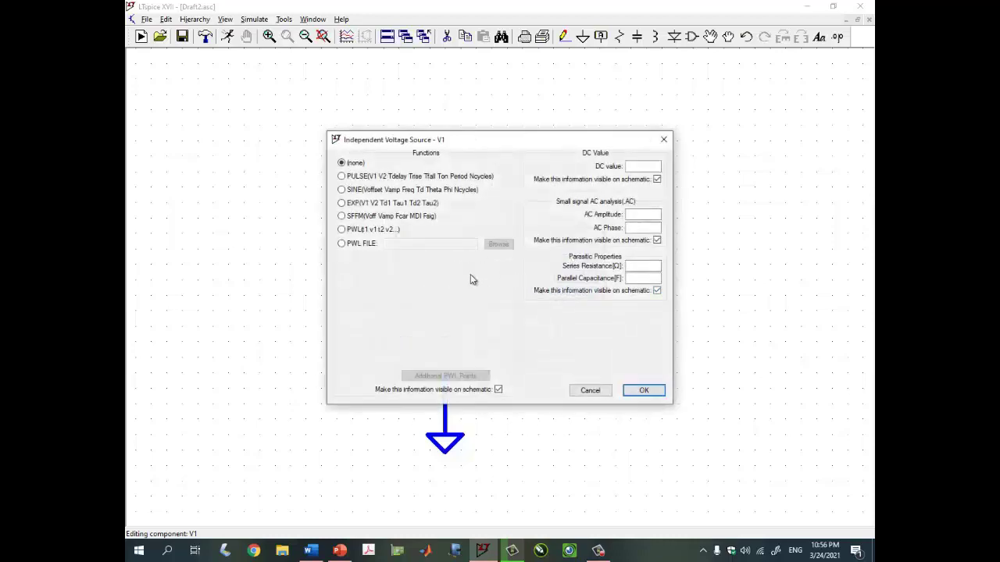
pyautogui.click(342, 191)
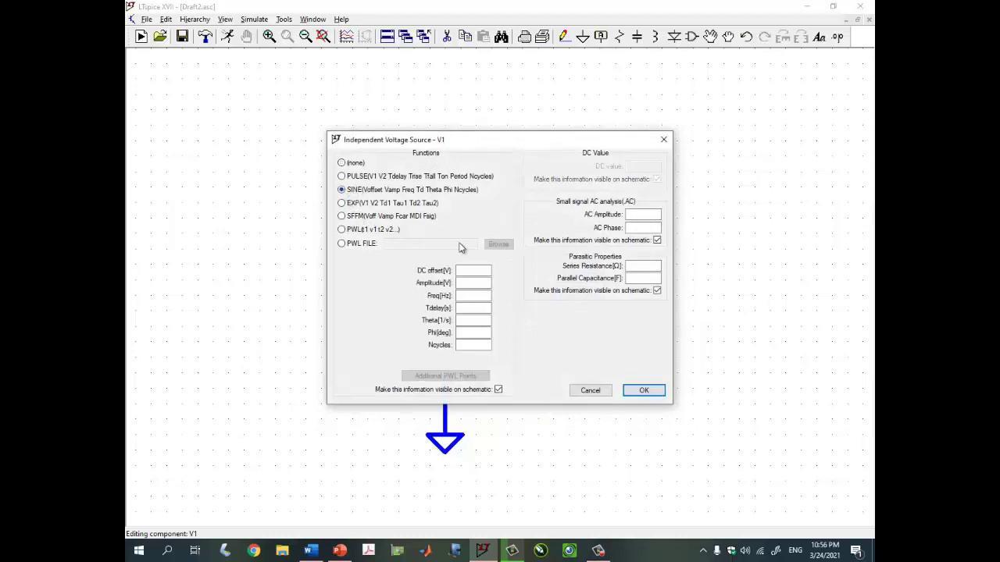
pyautogui.click(463, 270)
pyautogui.click(477, 283)
pyautogui.click(483, 293)
pyautogui.click(641, 390)
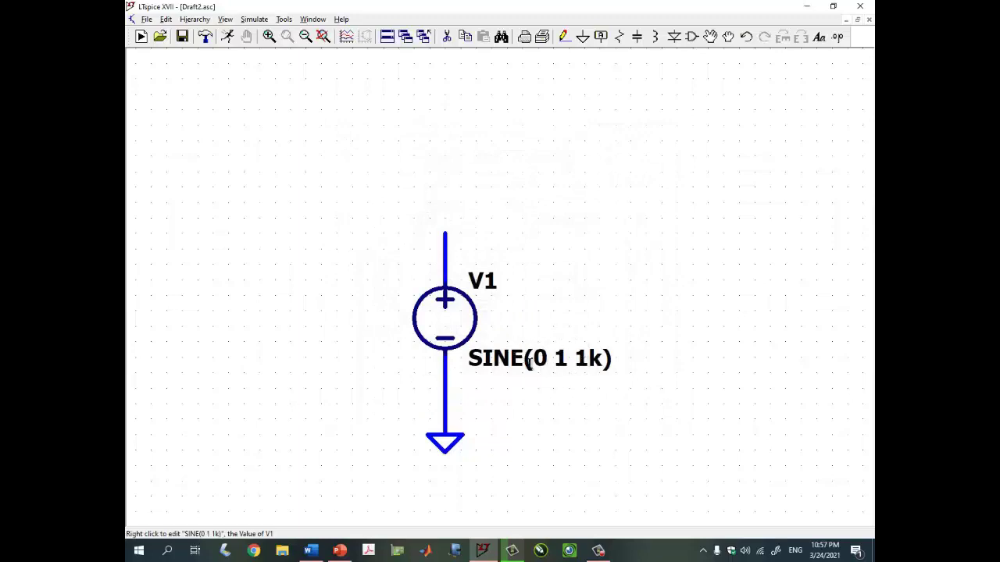
# - Review the .TRAN topic on slide 3 of the PowerPoint course outline, and return to the LTspice schematic
pyautogui.click(340, 553)
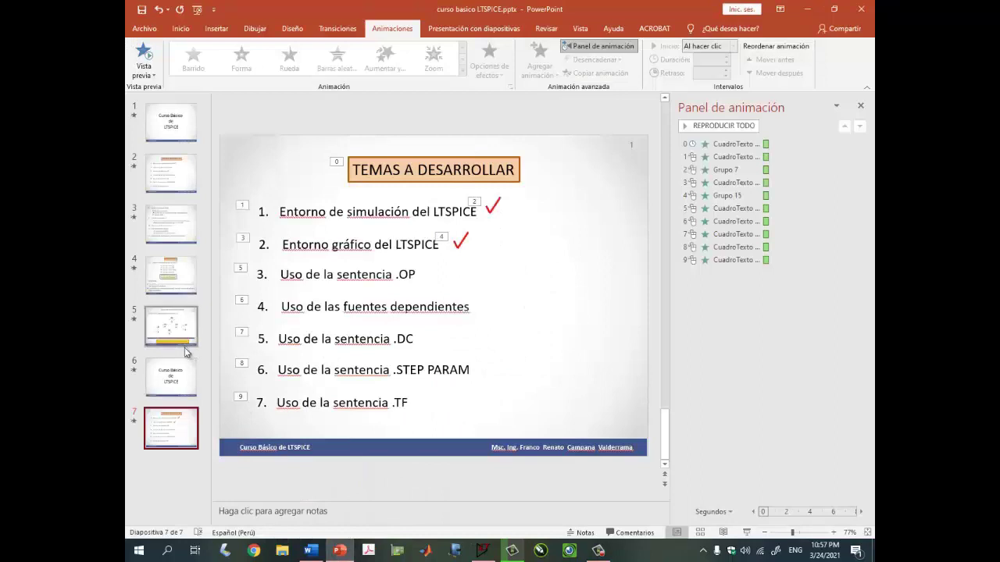
pyautogui.click(175, 223)
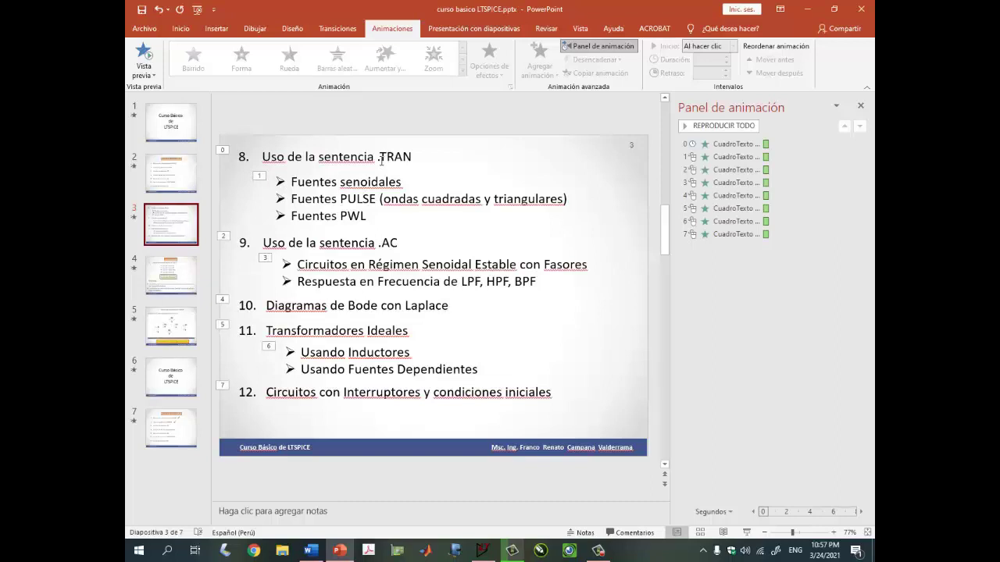
pyautogui.click(482, 554)
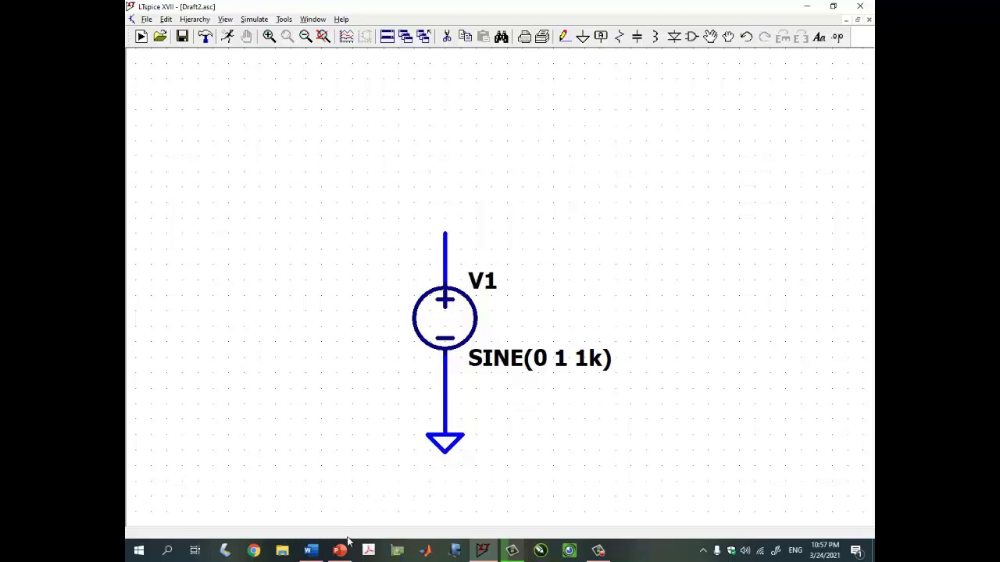
pyautogui.moveTo(341, 551)
# - Add a transient analysis with a stop time of 1m and place its directive below V1's SINE value
pyautogui.click(166, 20)
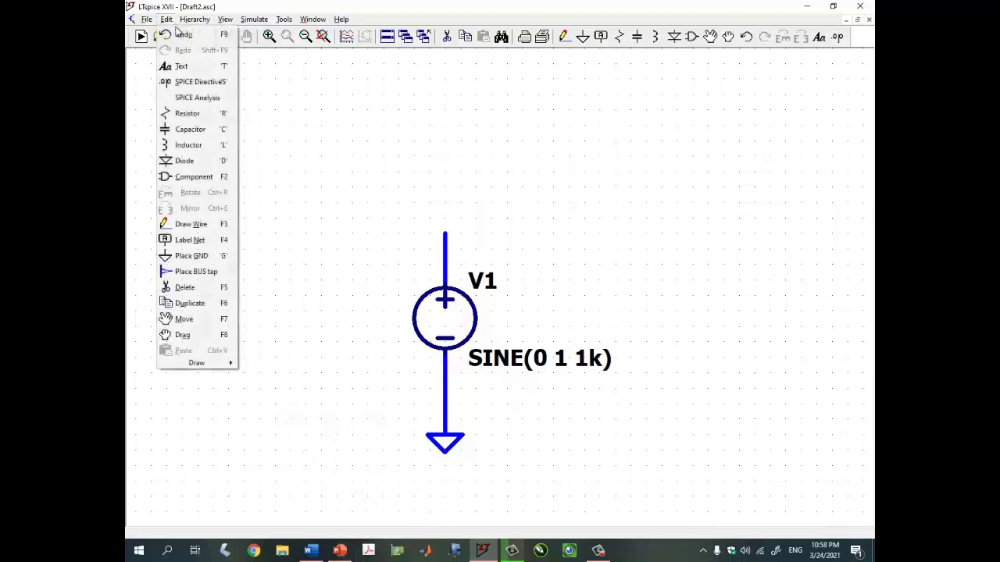
pyautogui.click(201, 98)
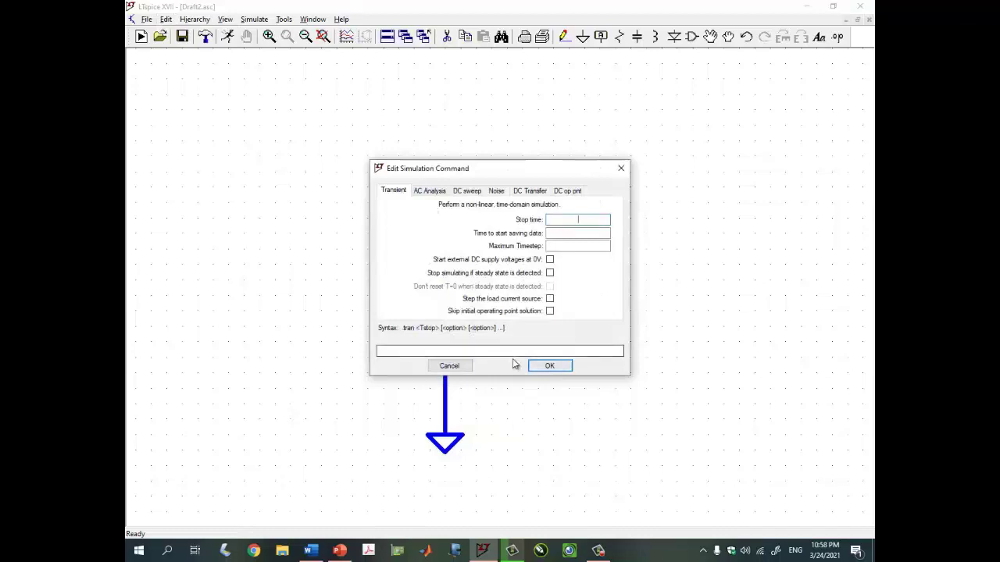
pyautogui.click(591, 220)
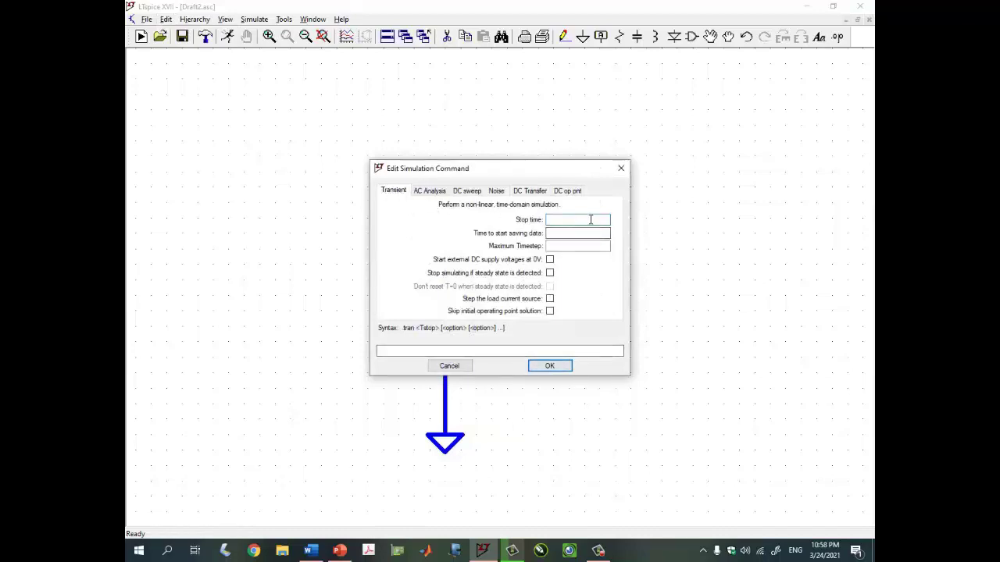
pyautogui.moveTo(592, 169); pyautogui.dragTo(789, 110)
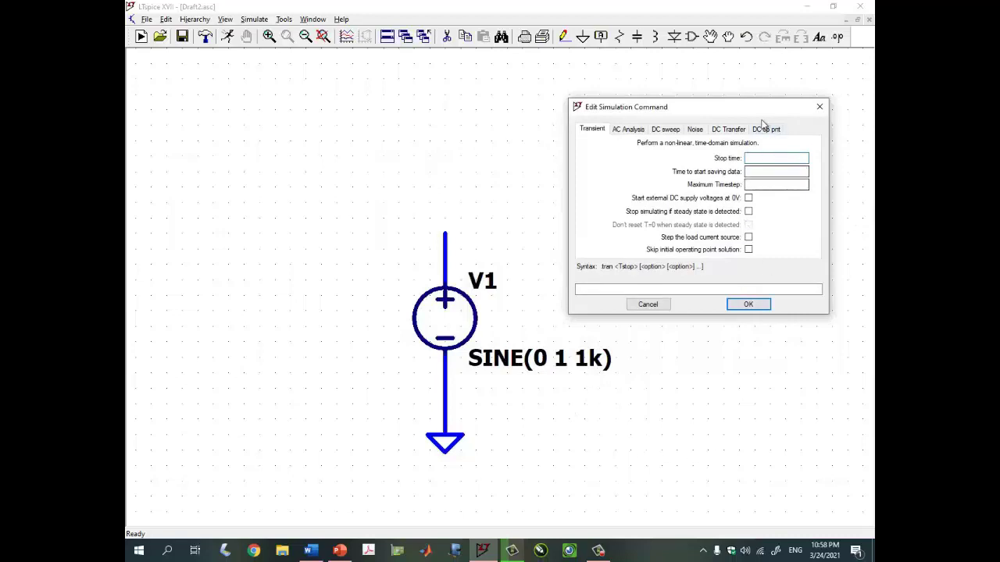
pyautogui.moveTo(754, 108); pyautogui.dragTo(593, 113)
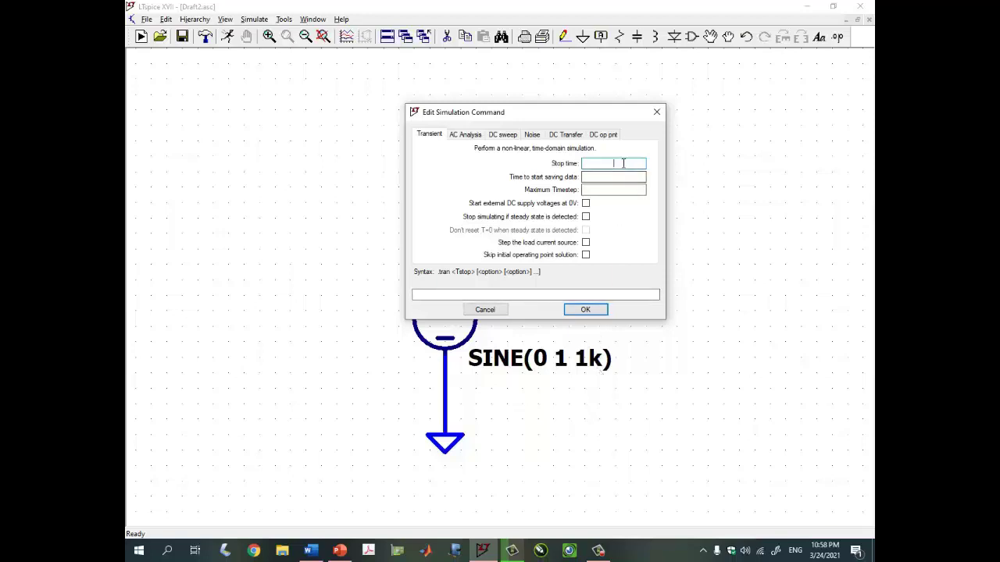
pyautogui.write('1m')
pyautogui.press('Return')
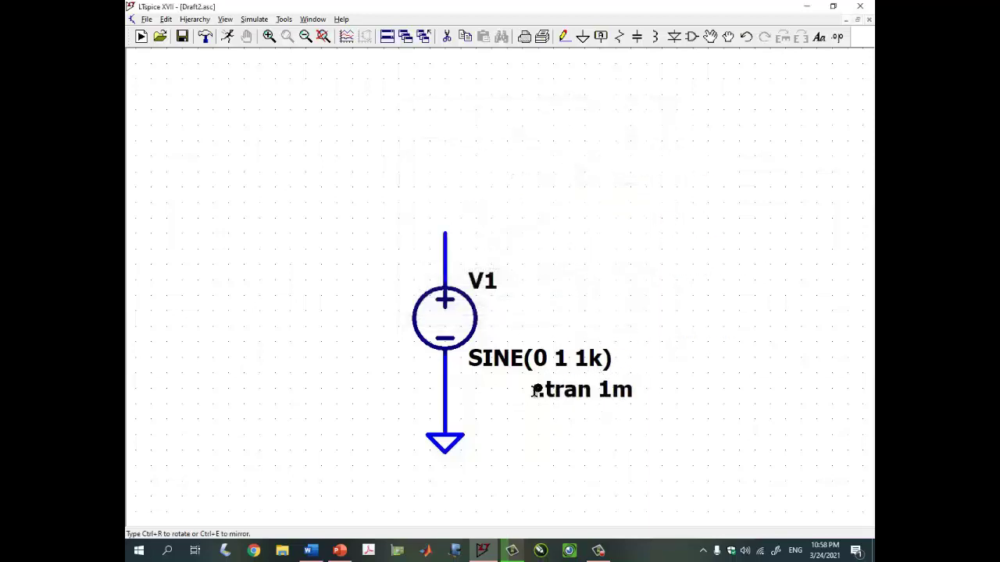
pyautogui.click(509, 397)
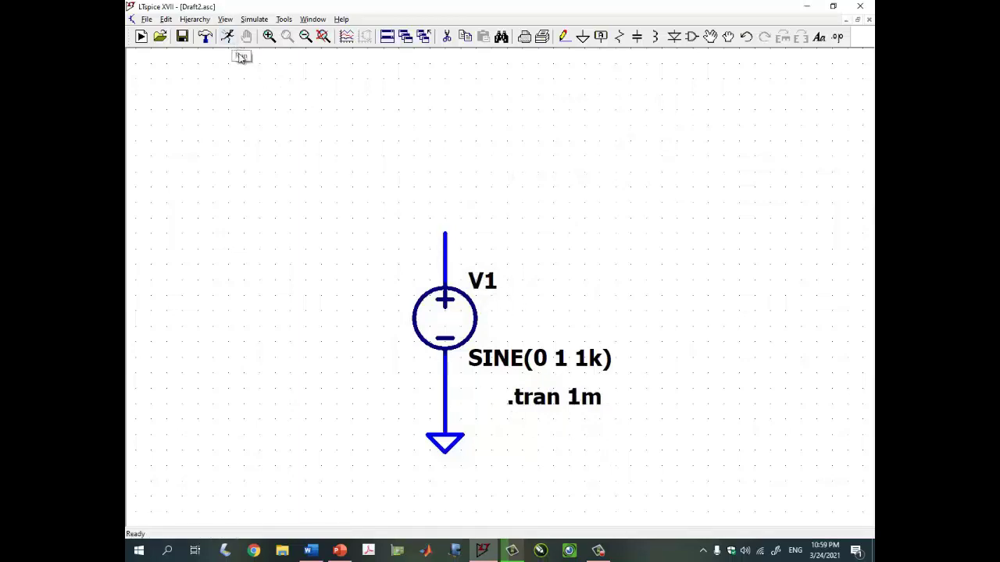
# - Run the transient simulation of the schematic
pyautogui.click(225, 19)
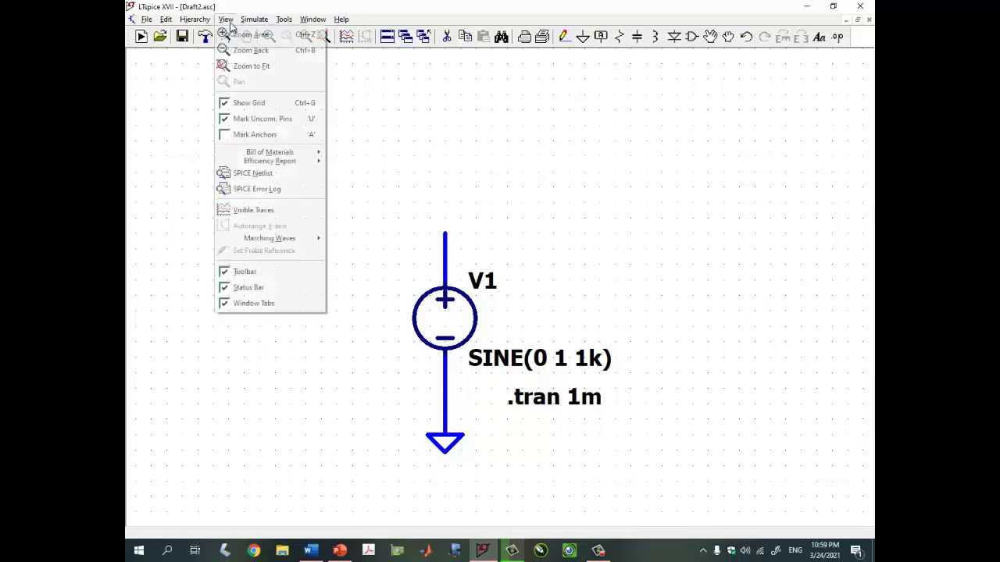
pyautogui.click(254, 19)
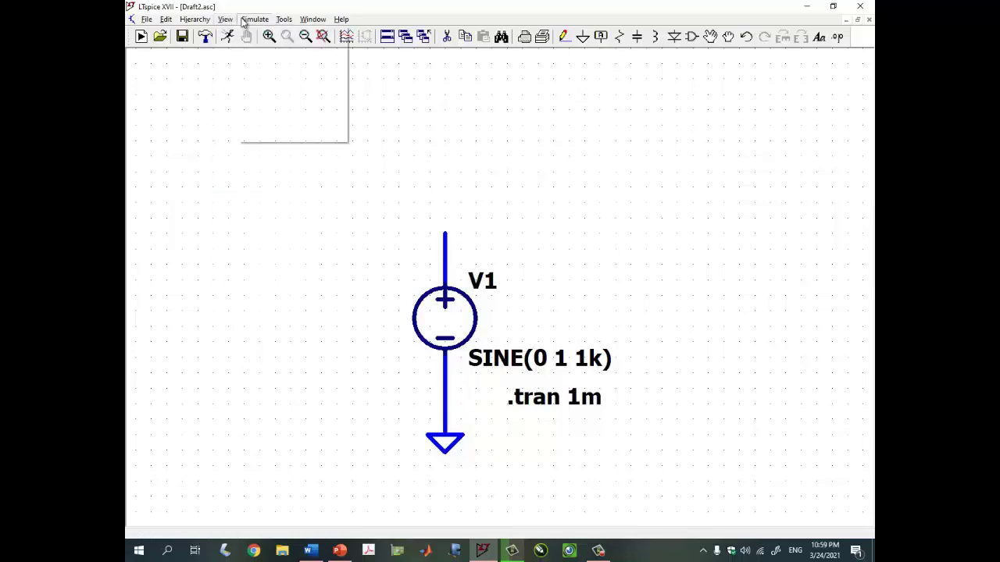
pyautogui.rightClick(457, 121)
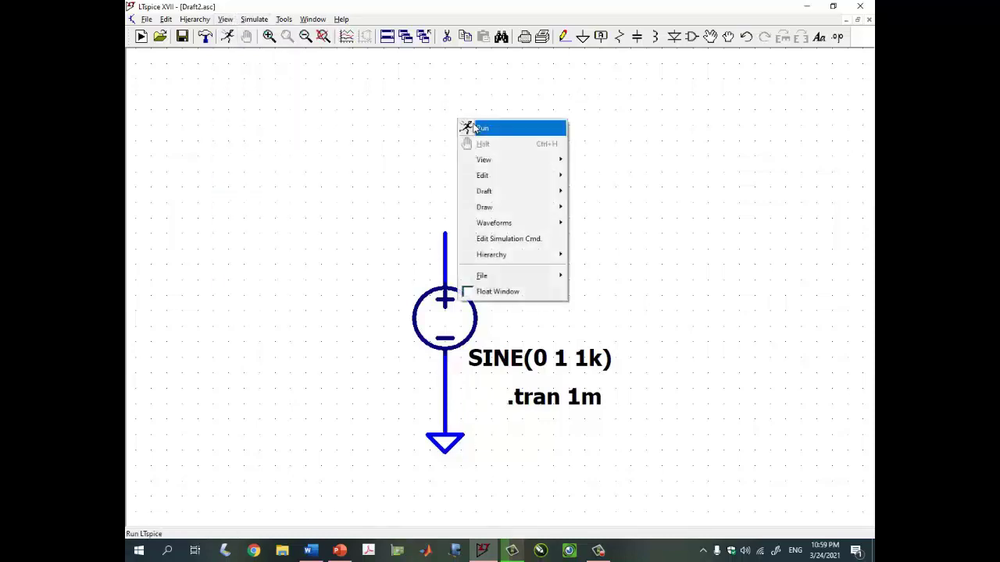
pyautogui.click(473, 128)
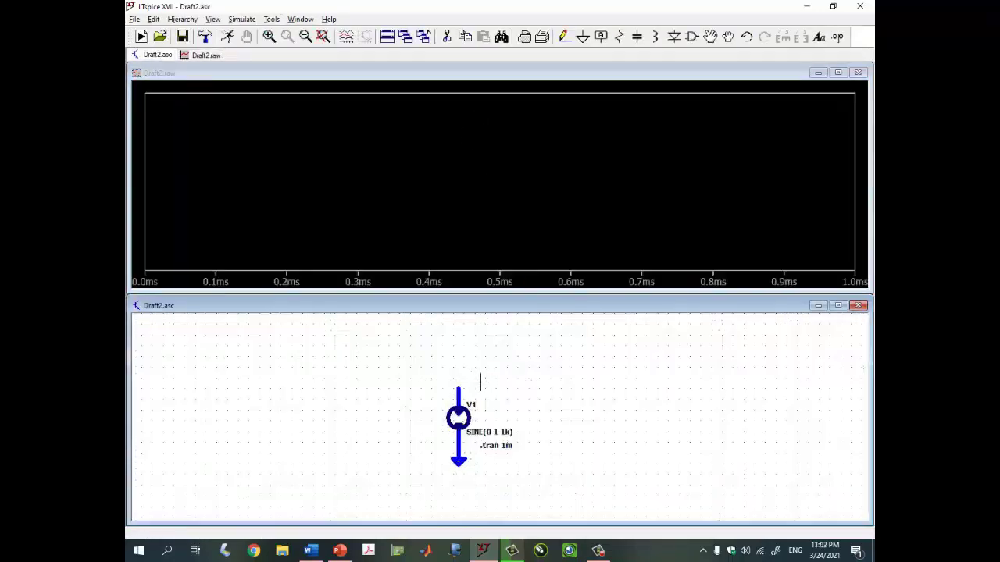
# - Plot the voltage at the upper end of V1's wire and maximize the waveform window
pyautogui.scroll(2, 480, 382)
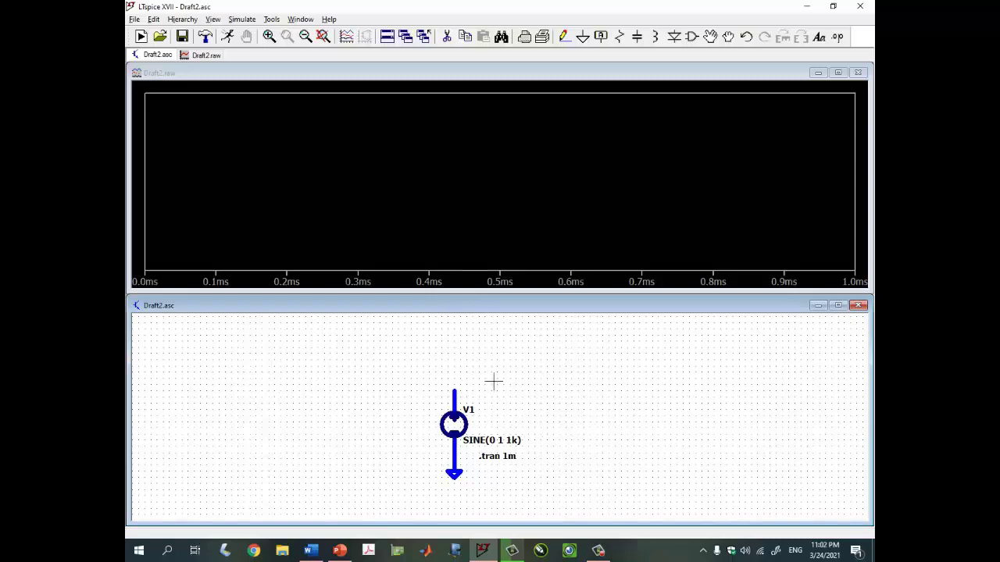
pyautogui.click(563, 85)
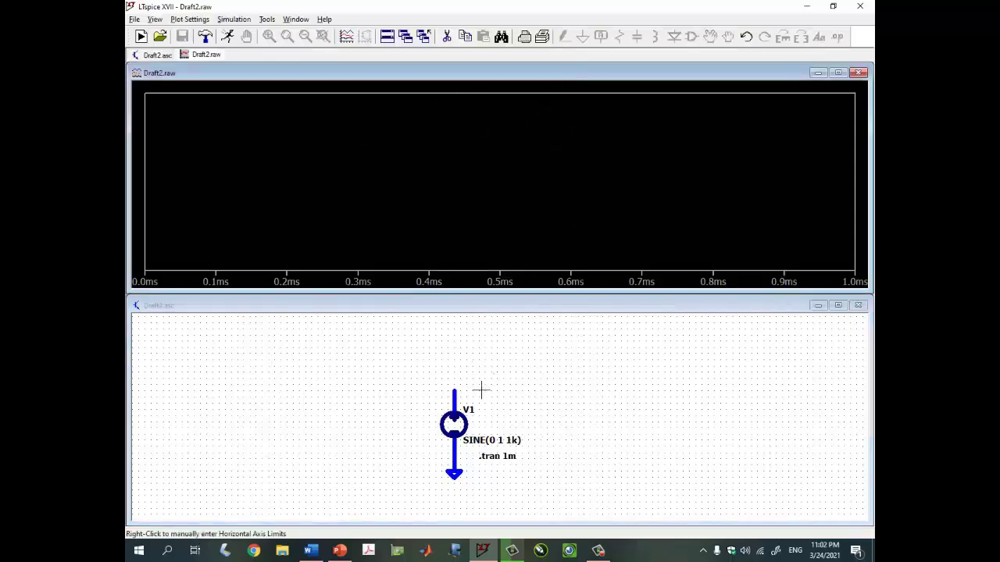
pyautogui.click(502, 308)
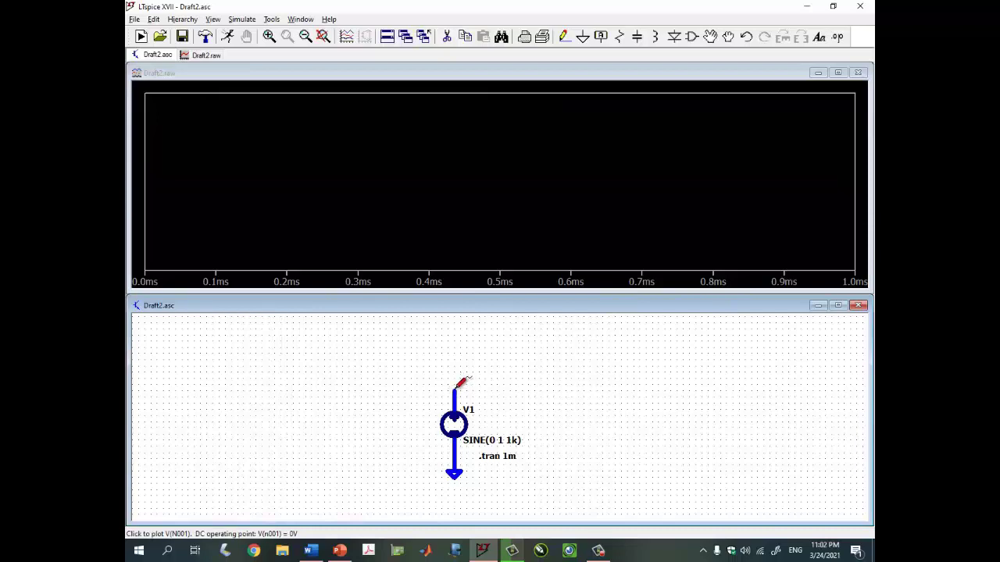
pyautogui.scroll(2, 461, 382)
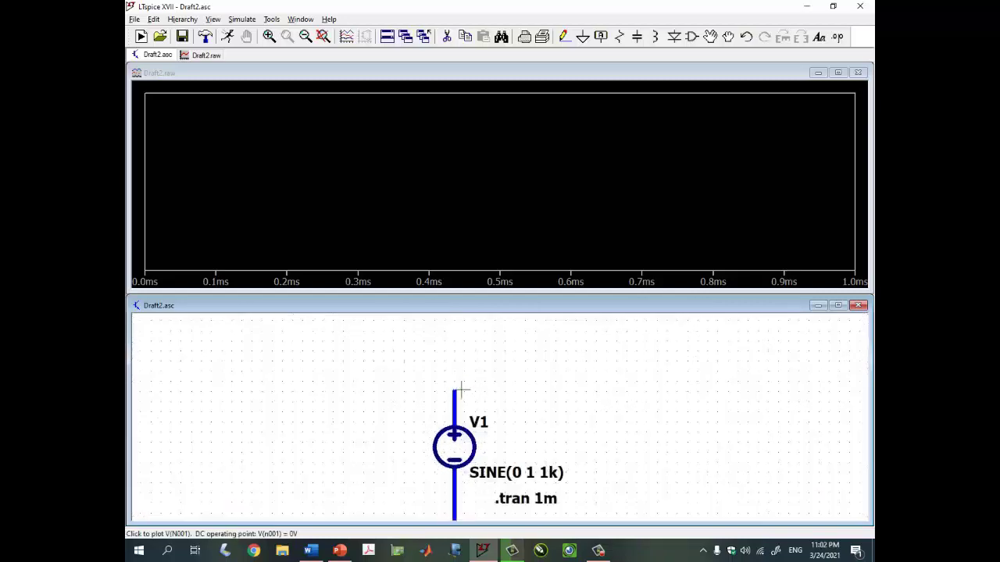
pyautogui.moveTo(529, 391); pyautogui.dragTo(487, 362)
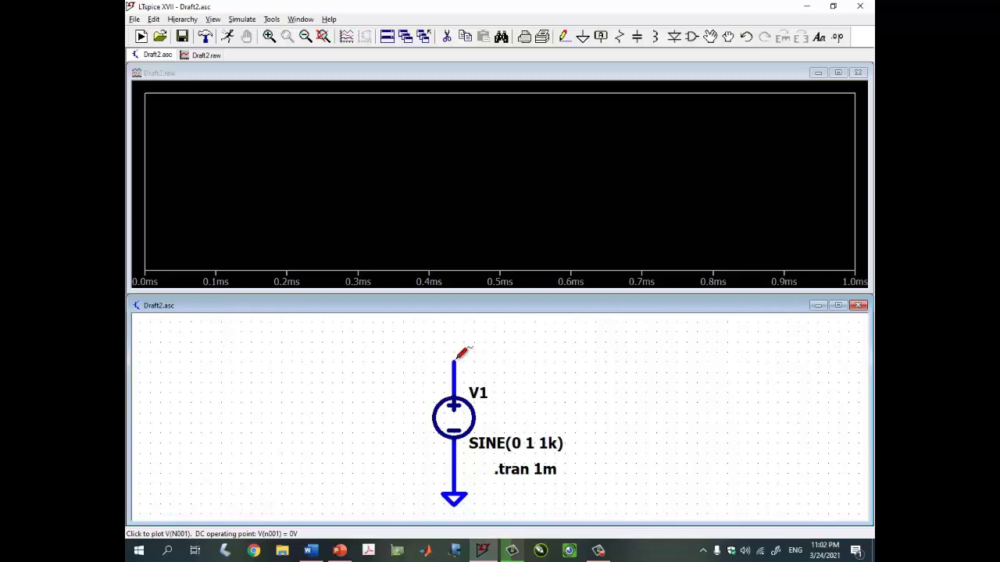
pyautogui.click(457, 357)
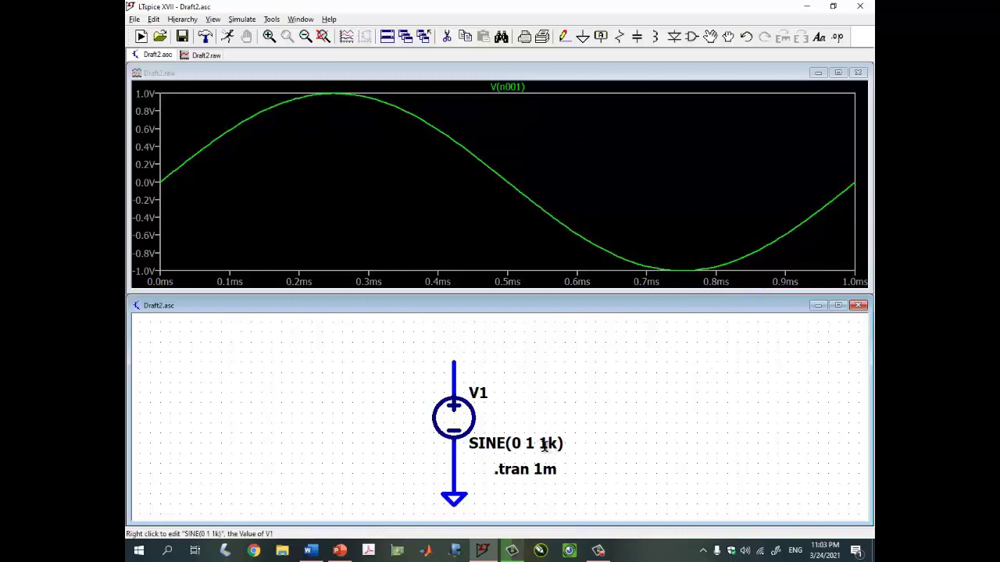
pyautogui.click(837, 72)
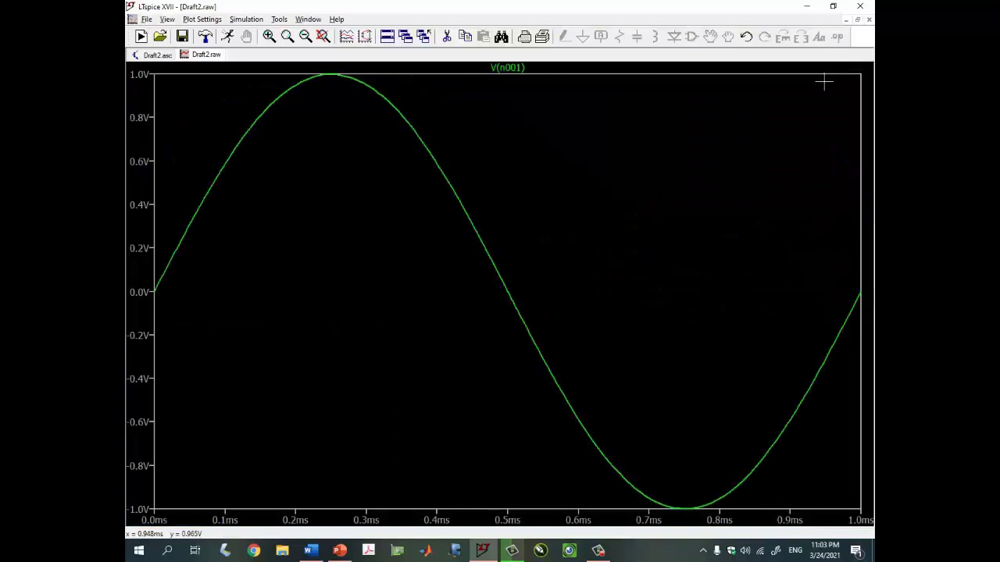
# - Turn on the grid in the V(n001) waveform plot
pyautogui.click(858, 21)
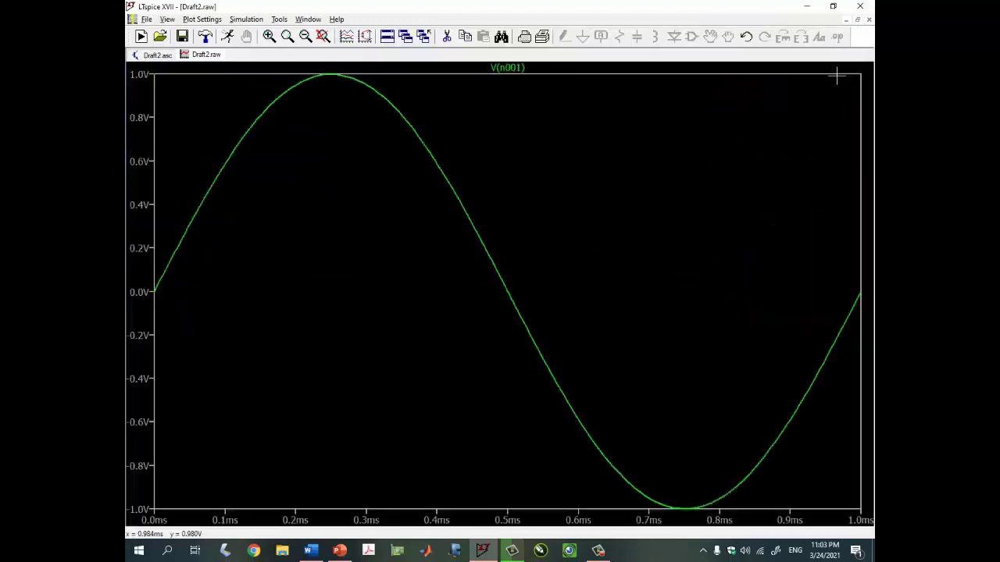
pyautogui.click(837, 72)
pyautogui.rightClick(520, 140)
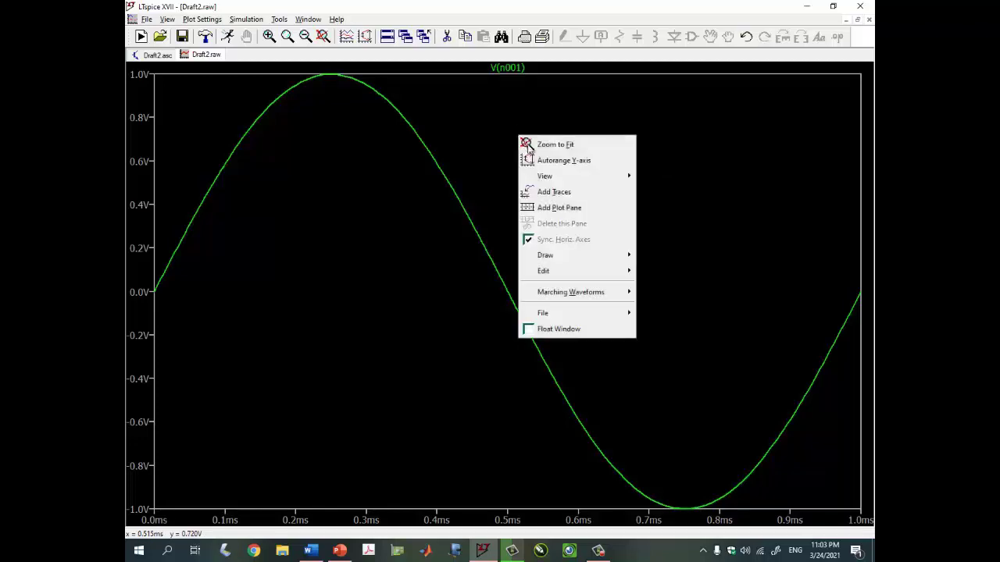
pyautogui.moveTo(555, 178)
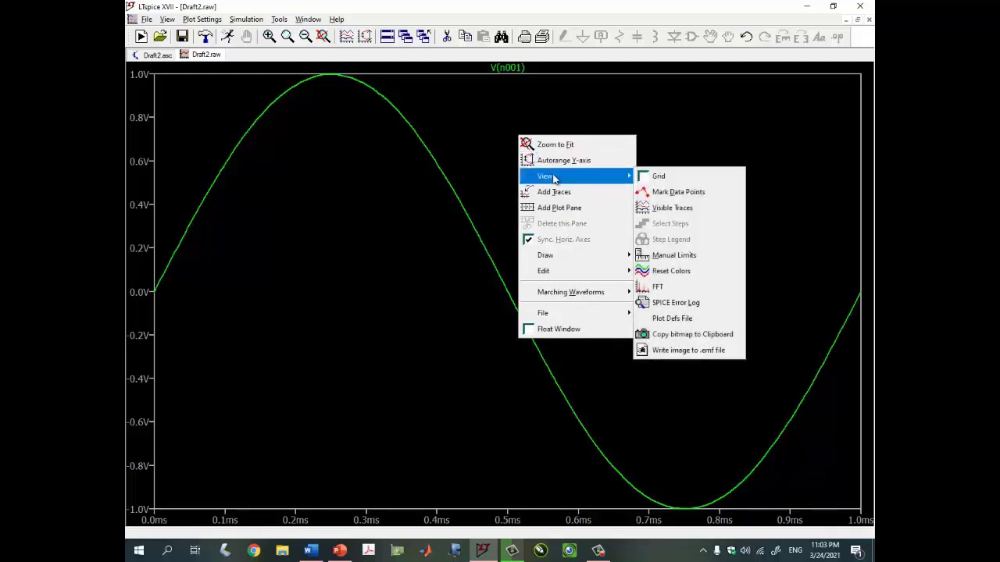
pyautogui.click(644, 173)
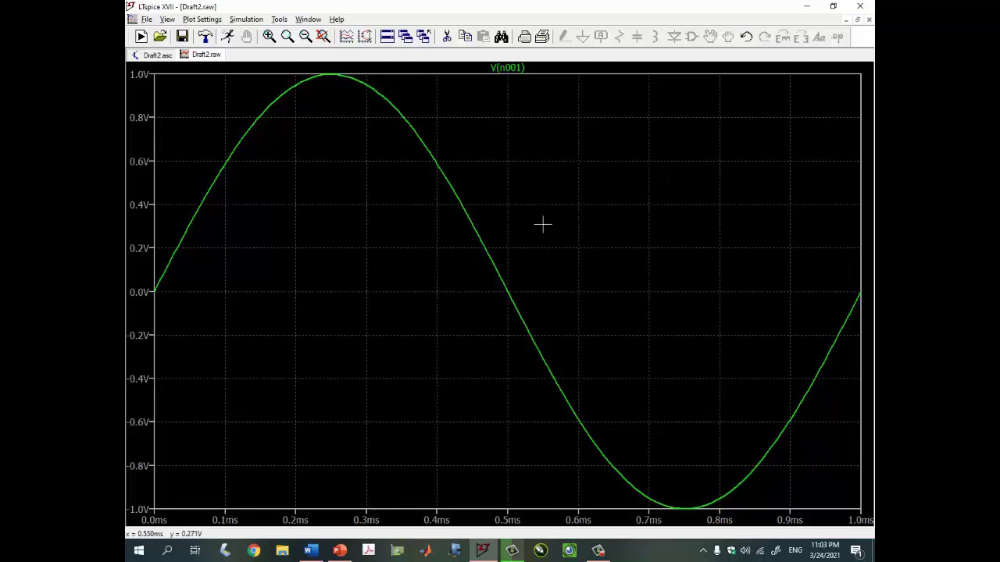
# - Attach a cursor to the V(n001) trace, move it to about 454 µs and read its horizontal and vertical values
pyautogui.click(525, 70)
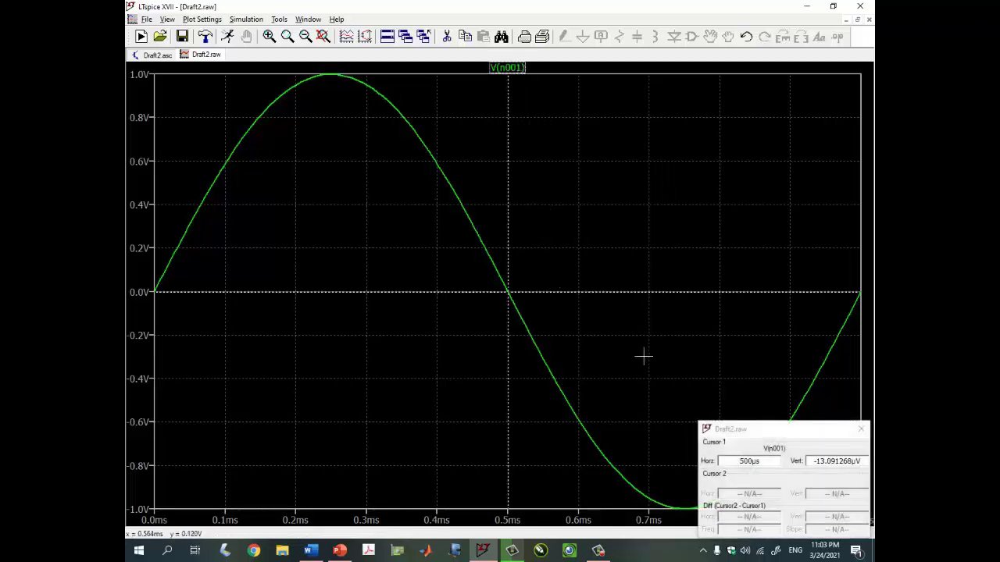
pyautogui.moveTo(754, 429); pyautogui.dragTo(694, 325)
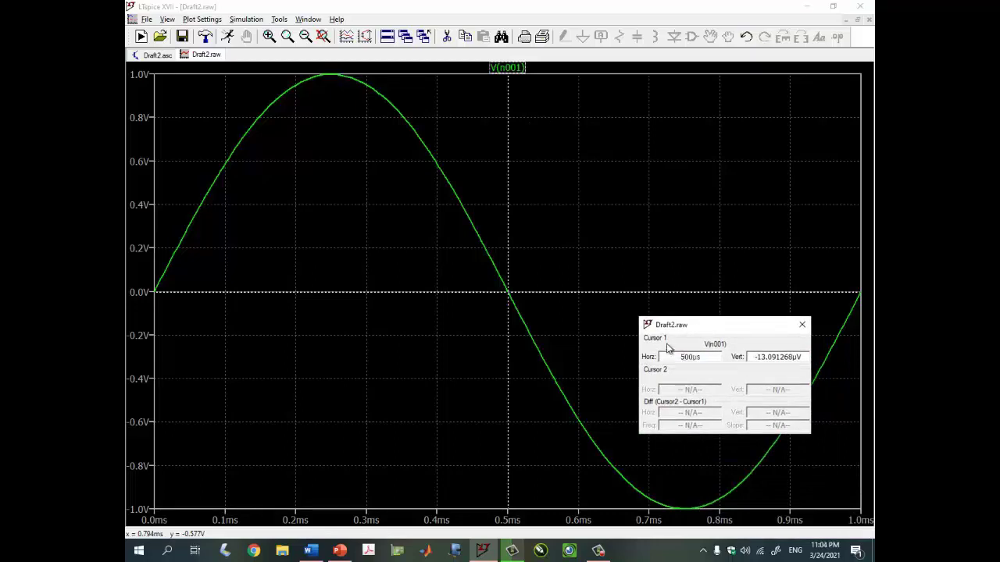
pyautogui.moveTo(679, 359); pyautogui.dragTo(752, 360)
pyautogui.moveTo(508, 290); pyautogui.dragTo(476, 230)
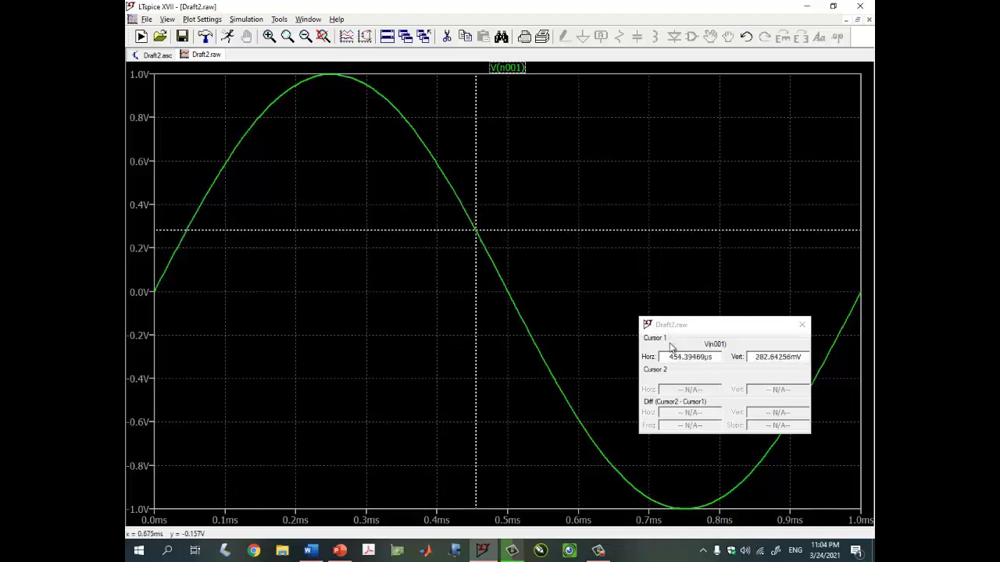
pyautogui.moveTo(669, 357); pyautogui.dragTo(705, 357)
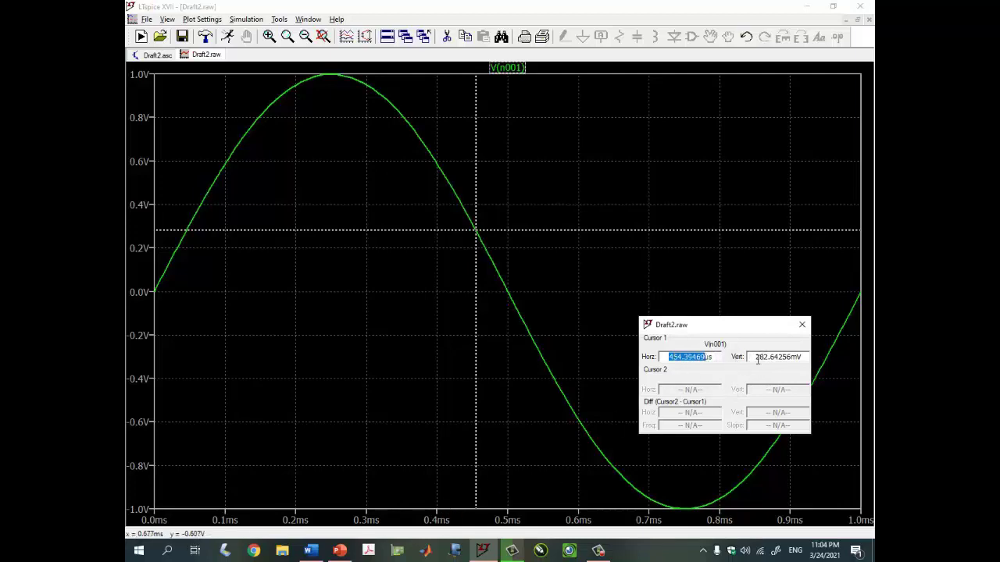
pyautogui.press('Tab')
# - Move cursor 1 to about 0.4 ms, and step it back and forth along the trace to about 373 µs
pyautogui.moveTo(473, 242); pyautogui.dragTo(437, 245)
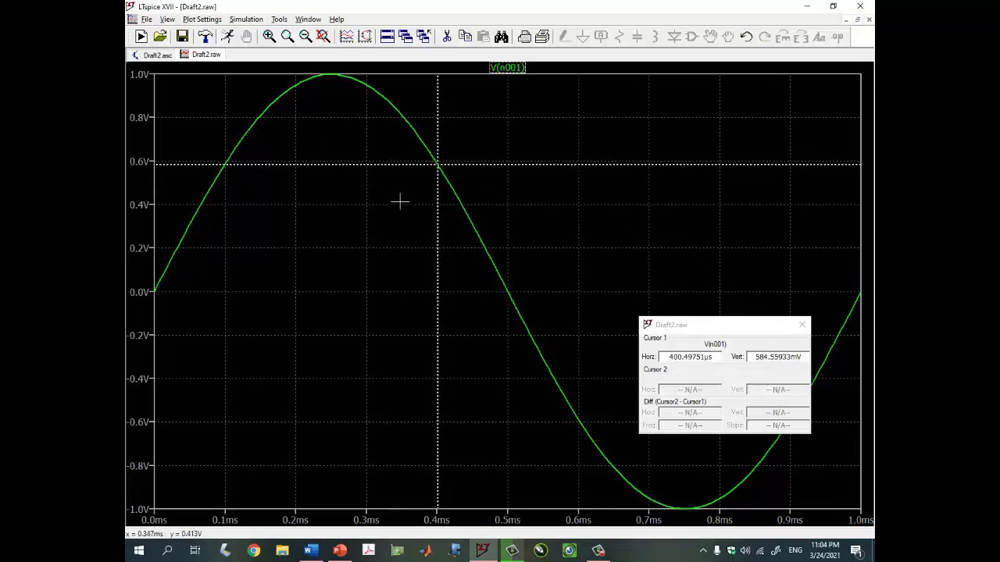
pyautogui.press('Left')
pyautogui.press('Left')
pyautogui.press('Right')
pyautogui.press('Right')
pyautogui.press('Right')
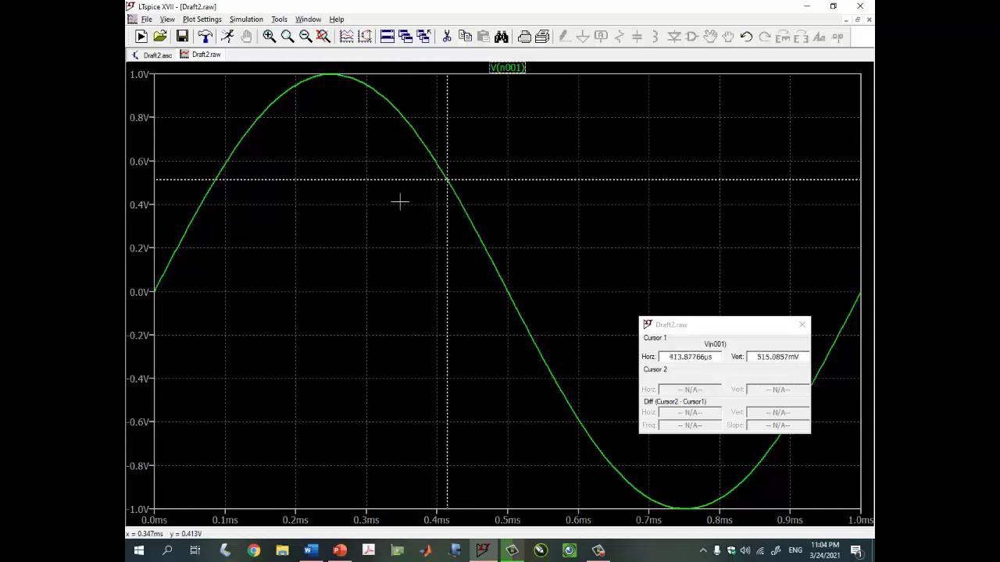
pyautogui.press('Left')
pyautogui.press('Left')
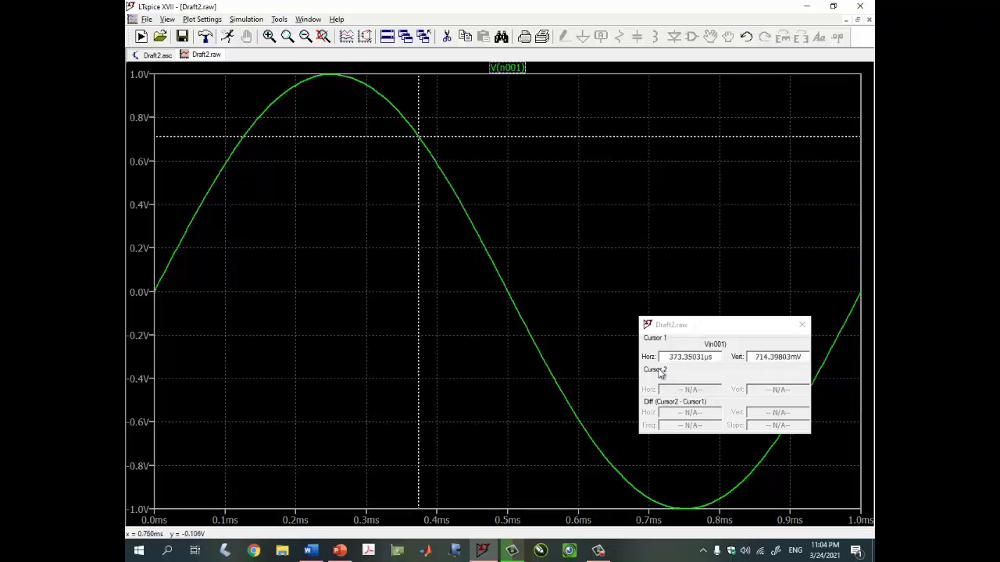
# - Attach a second cursor to V(n001), move it to about 567 µs and read its time and voltage
pyautogui.click(525, 69)
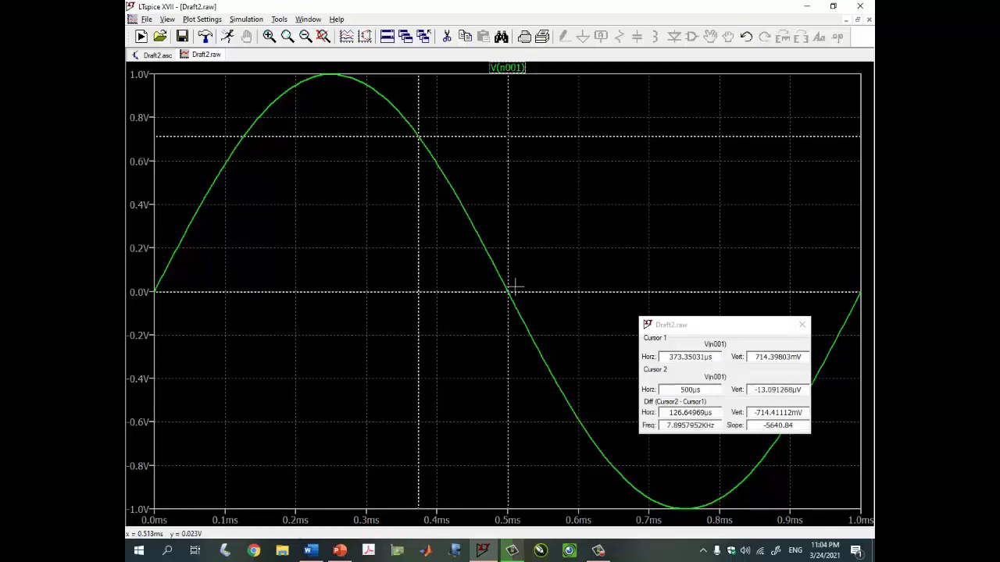
pyautogui.click(703, 390)
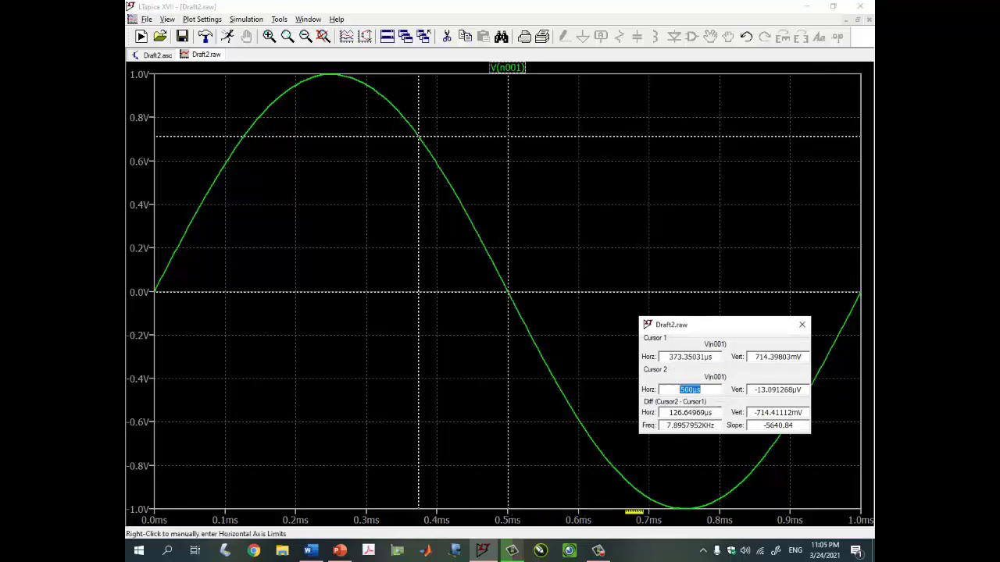
pyautogui.click(754, 389)
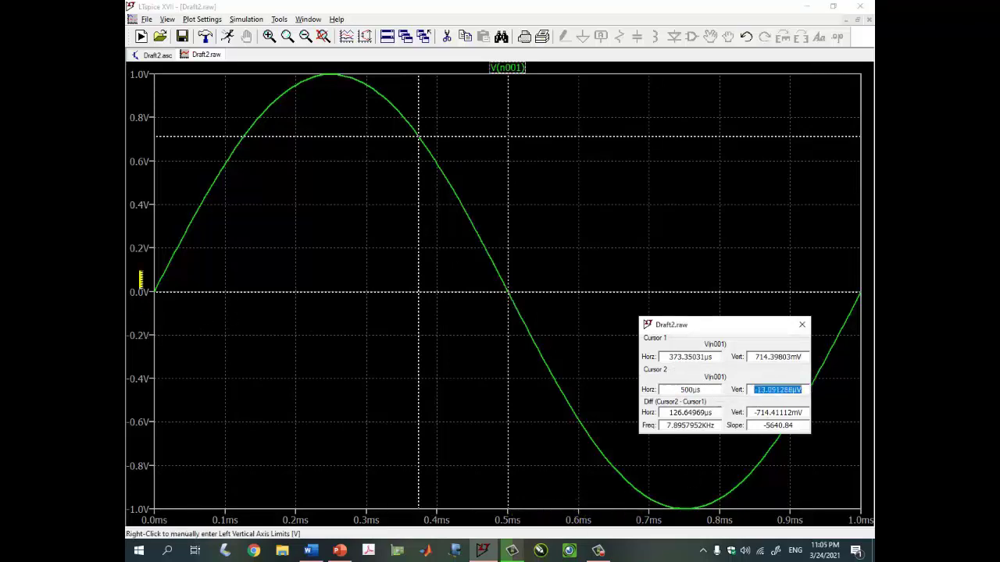
pyautogui.moveTo(508, 292)
pyautogui.mouseDown()
pyautogui.moveTo(550, 327)
pyautogui.moveTo(551, 364)
pyautogui.moveTo(542, 362)
pyautogui.moveTo(555, 381)
pyautogui.mouseUp()
pyautogui.moveTo(713, 390); pyautogui.dragTo(798, 388)
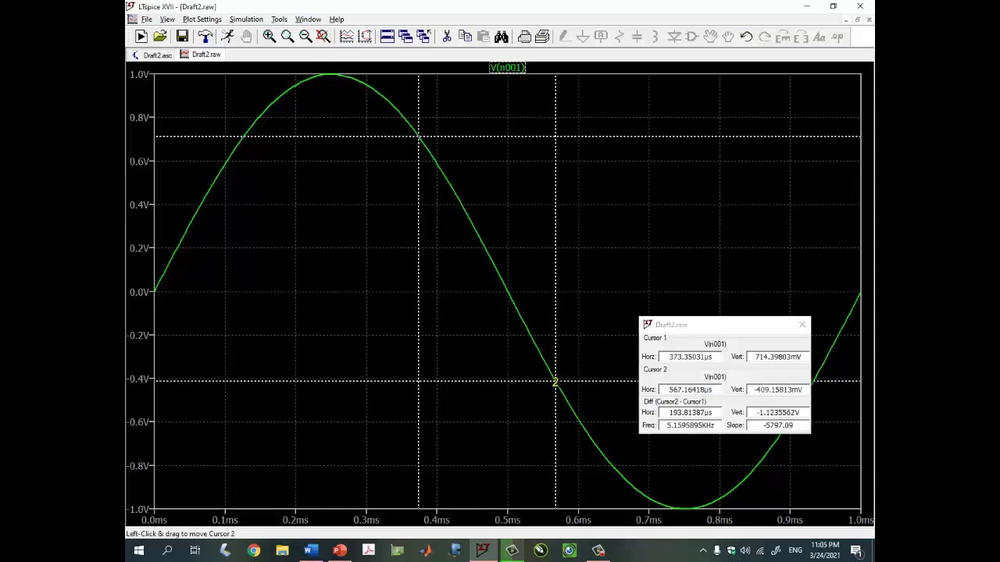
# - Move cursor 2 to about 600 µs and read the time difference and frequency between both cursors
pyautogui.moveTo(556, 381); pyautogui.dragTo(579, 400)
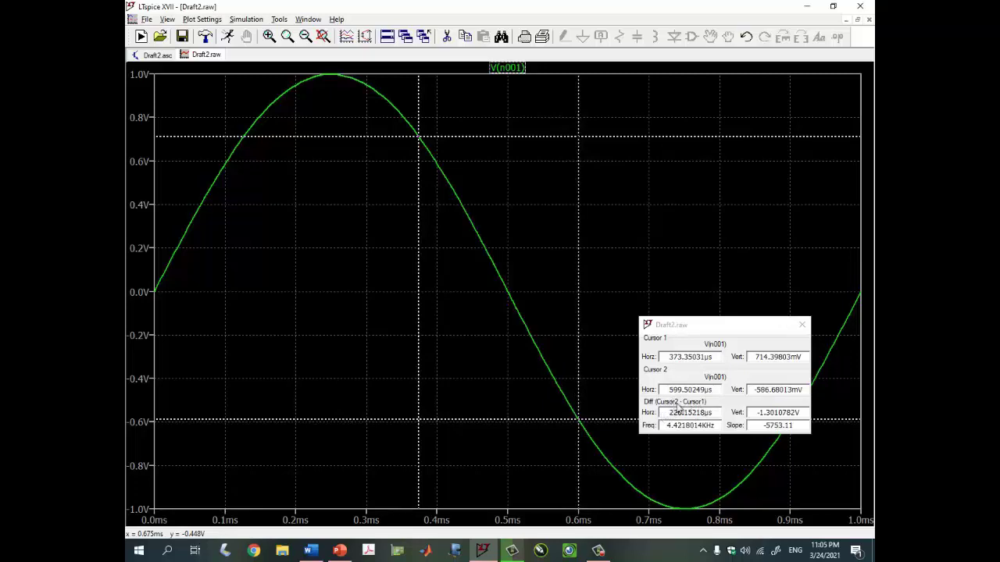
pyautogui.moveTo(669, 389); pyautogui.dragTo(715, 389)
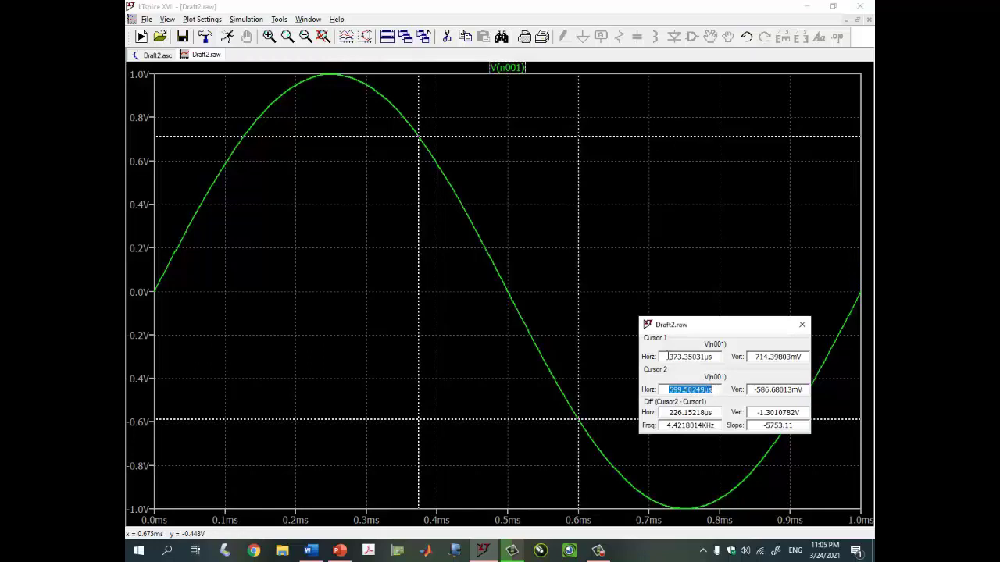
pyautogui.click(669, 356)
pyautogui.moveTo(697, 356); pyautogui.dragTo(725, 359)
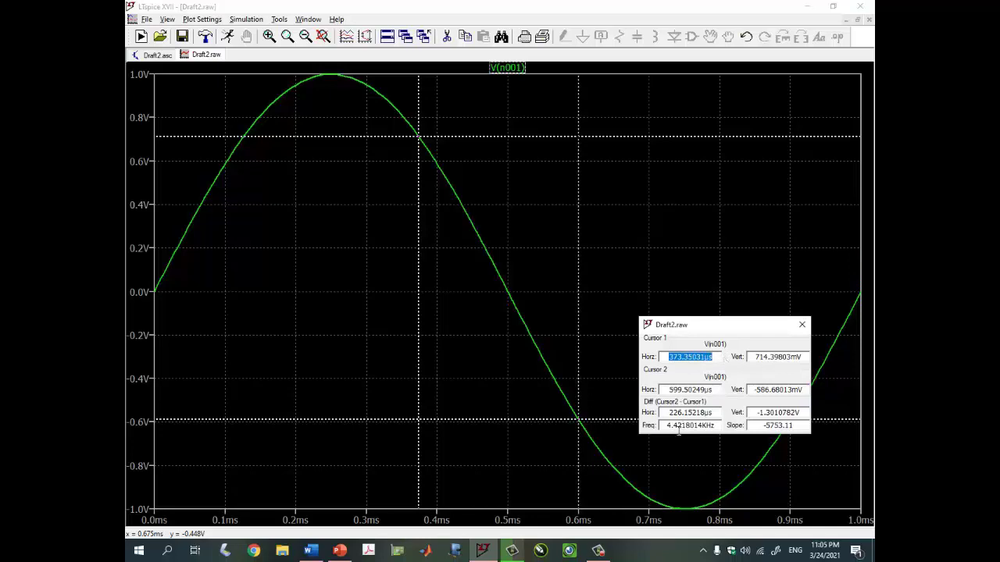
pyautogui.moveTo(670, 413); pyautogui.dragTo(725, 435)
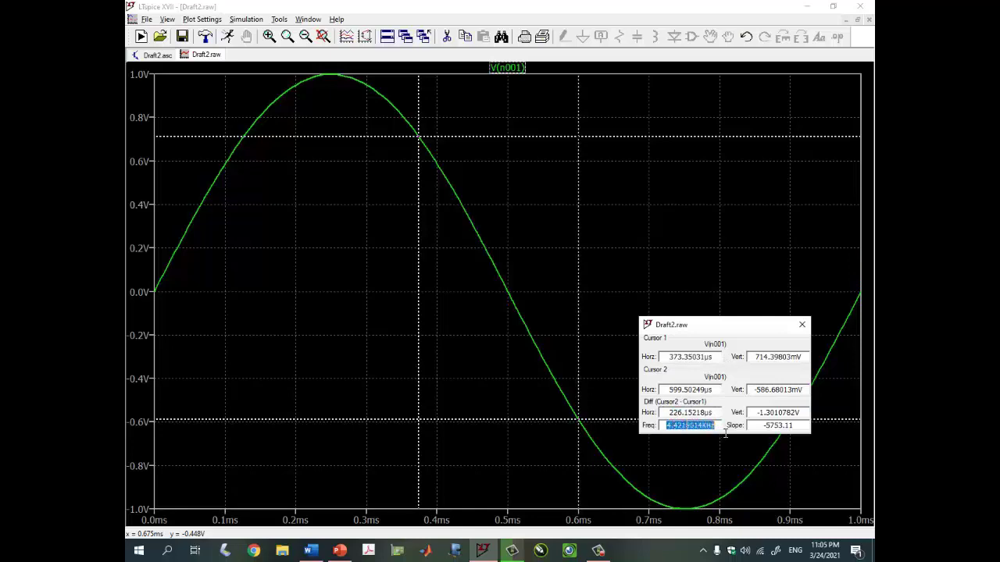
# - Nudge cursor 2 to about 601 µs, compare both cursors' voltages and their vertical difference, and close the cursor readout
pyautogui.click(760, 388)
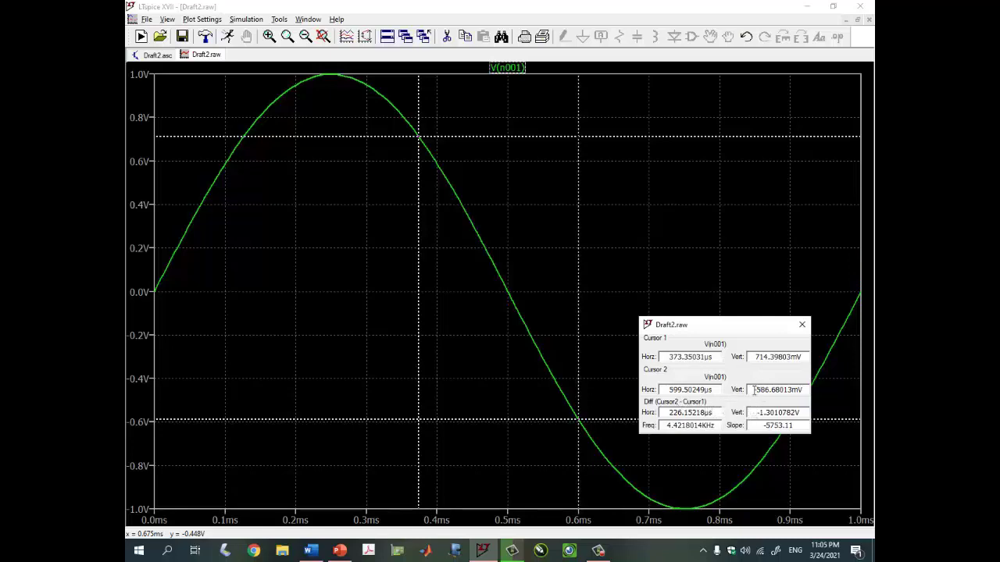
pyautogui.moveTo(756, 389); pyautogui.dragTo(793, 394)
pyautogui.moveTo(578, 419); pyautogui.dragTo(579, 420)
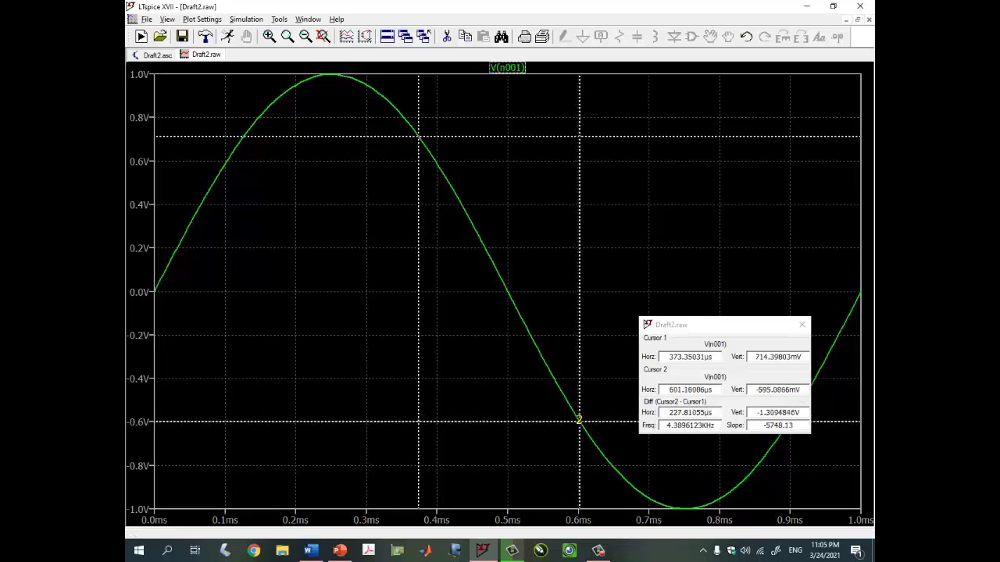
pyautogui.click(757, 357)
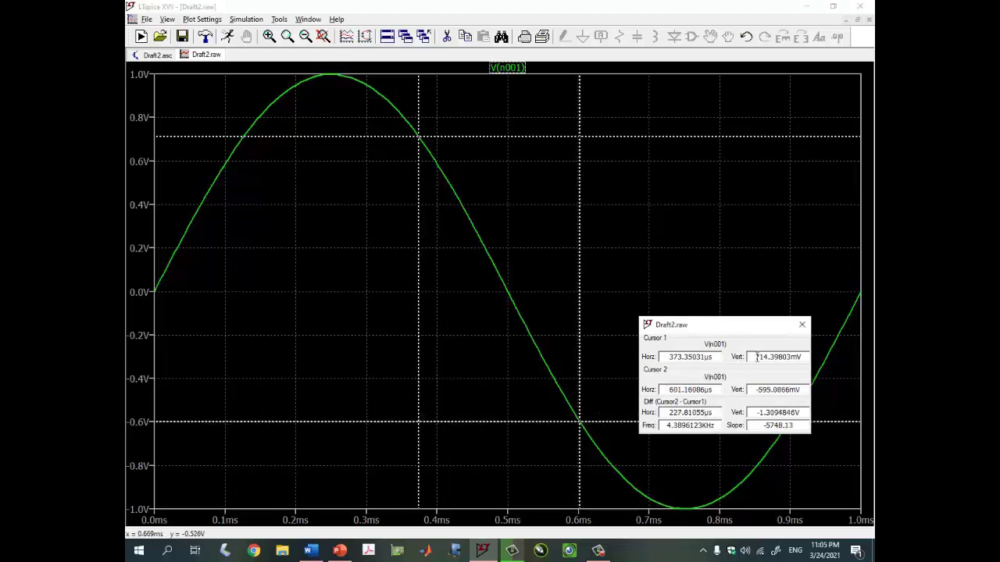
pyautogui.click(419, 134)
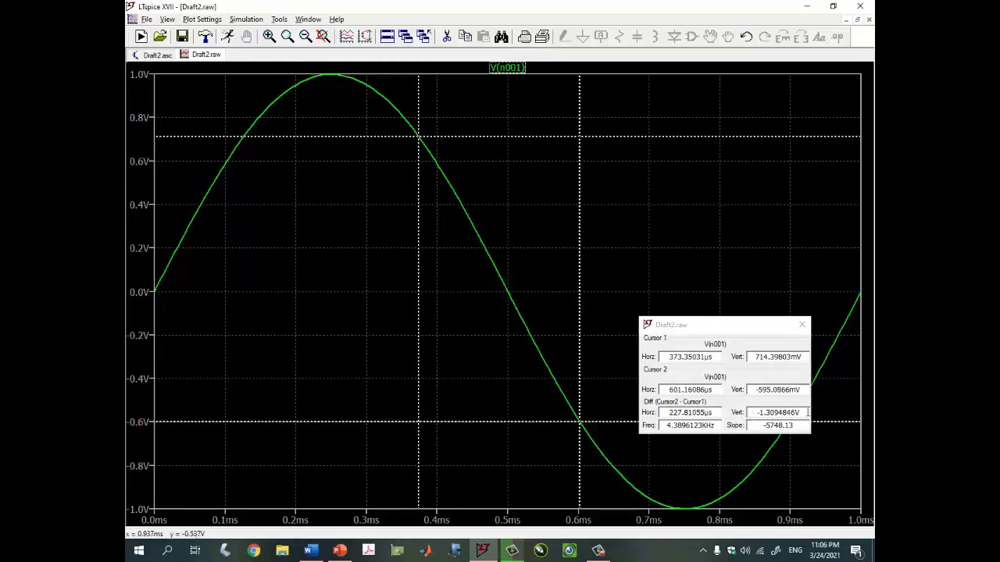
pyautogui.moveTo(804, 413); pyautogui.dragTo(773, 413)
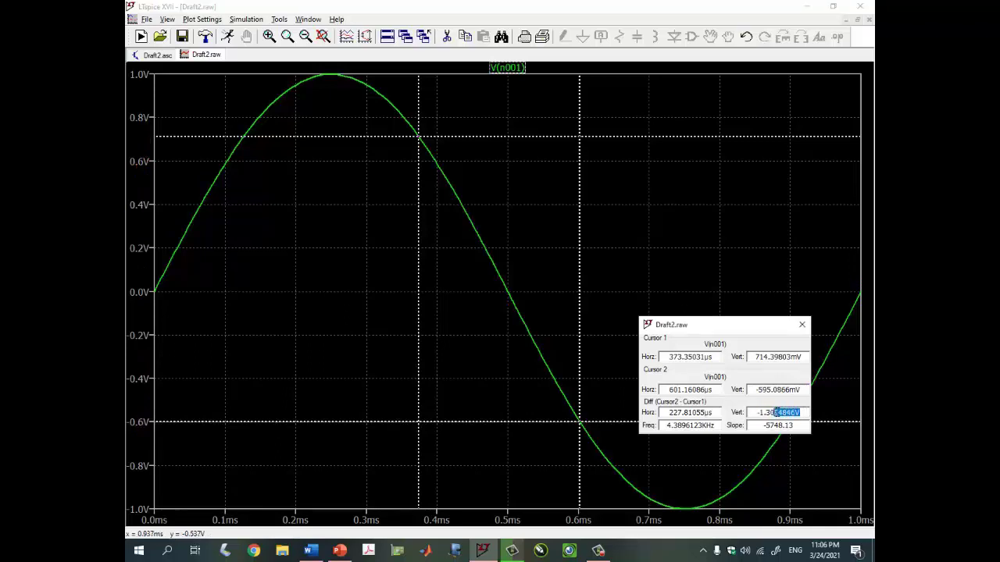
pyautogui.click(804, 414)
pyautogui.moveTo(787, 420); pyautogui.dragTo(759, 426)
pyautogui.click(805, 326)
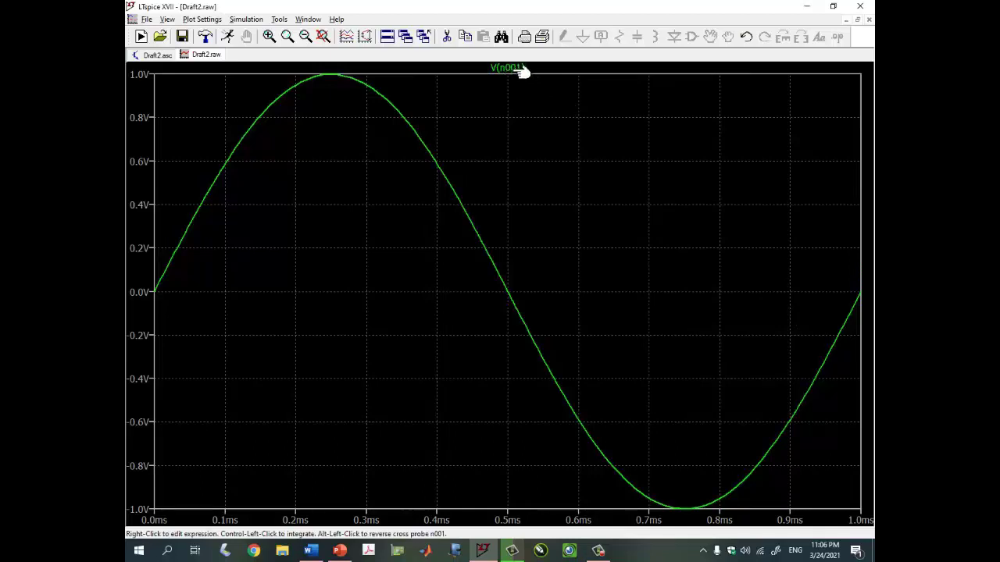
# - Restore the waveform window to the tiled layout and maximize the Draft2.asc schematic window
pyautogui.click(858, 20)
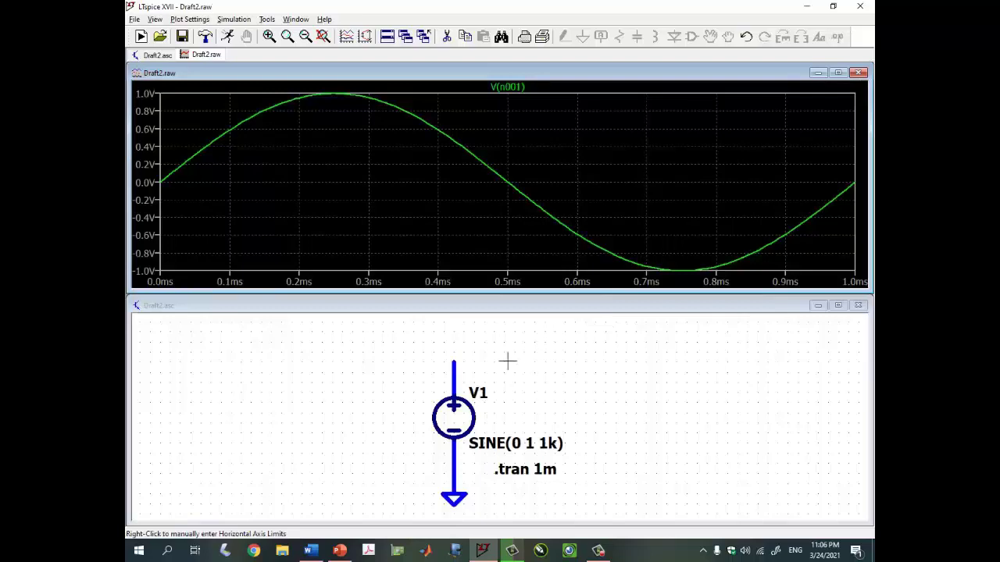
pyautogui.click(487, 362)
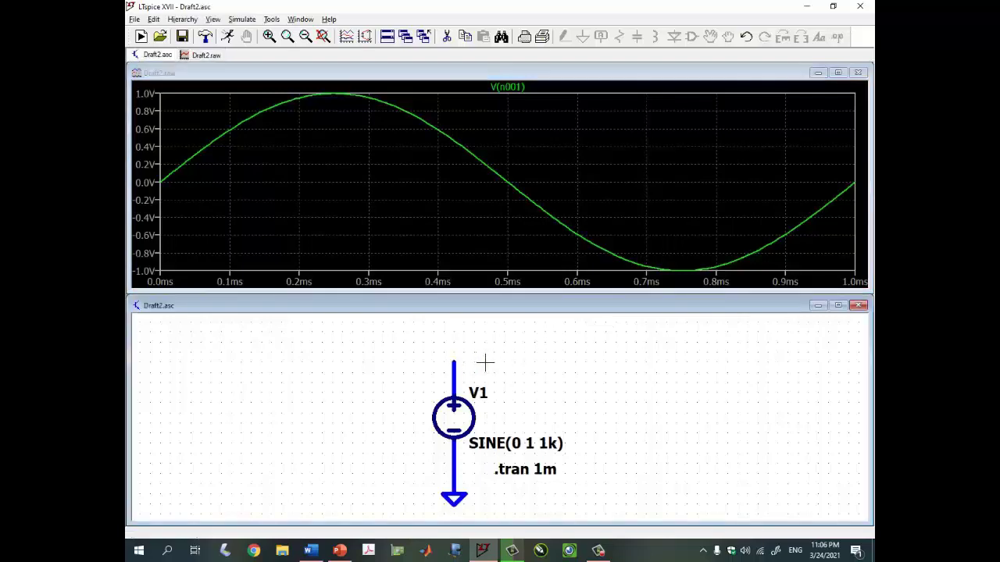
pyautogui.doubleClick(503, 305)
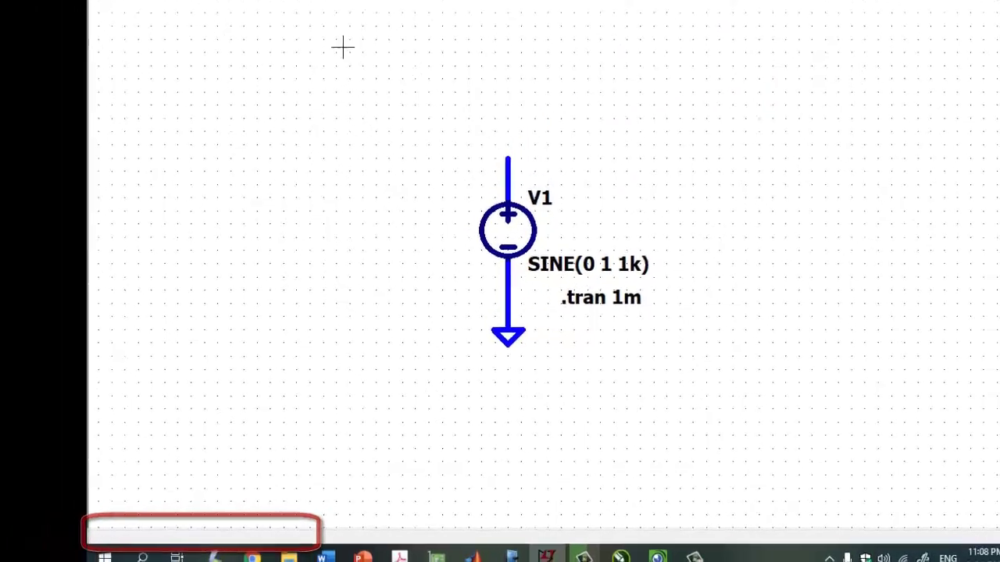
# - Switch to the Draft2.raw waveform, show a cursor on V(n001) and close its readout again
pyautogui.click(209, 55)
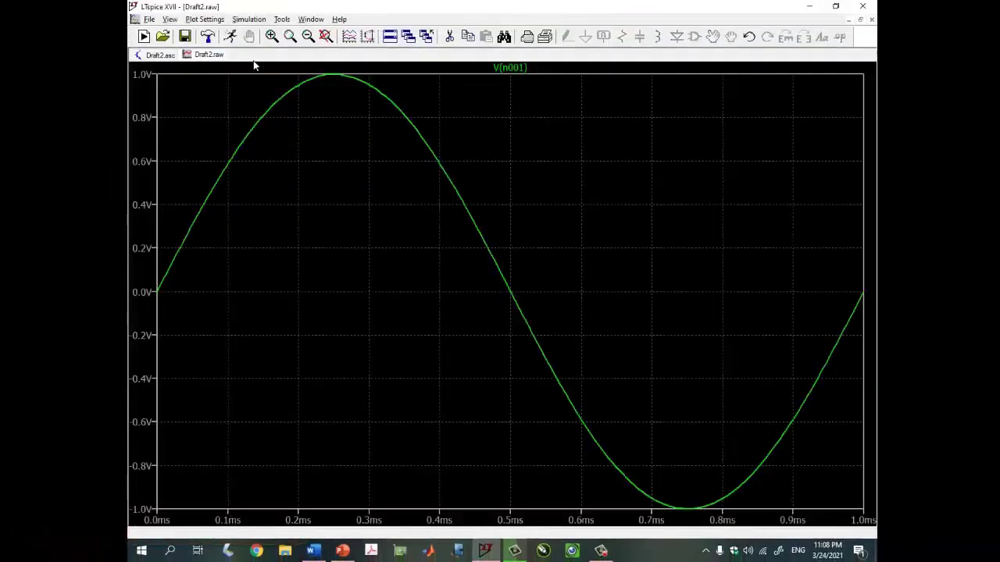
pyautogui.click(519, 68)
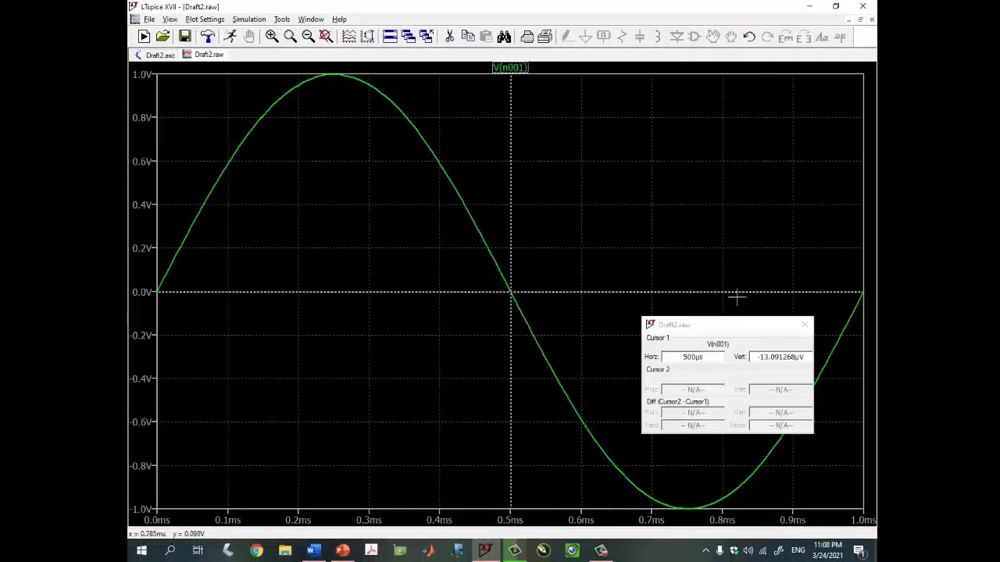
pyautogui.click(805, 325)
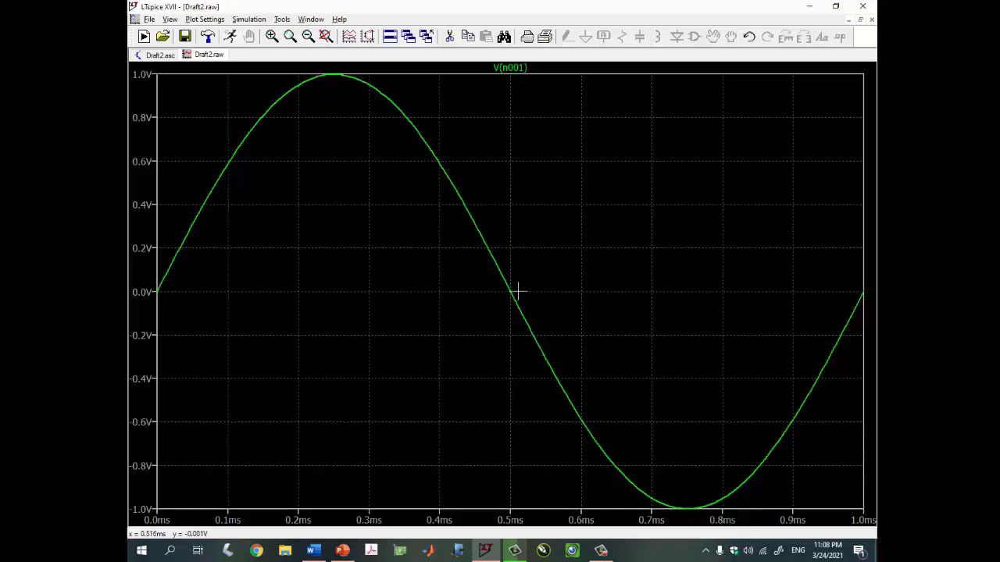
# - Review the Waveforms settings in the Control Panel, including data trace and cursor width, and cancel without changes
pyautogui.click(208, 39)
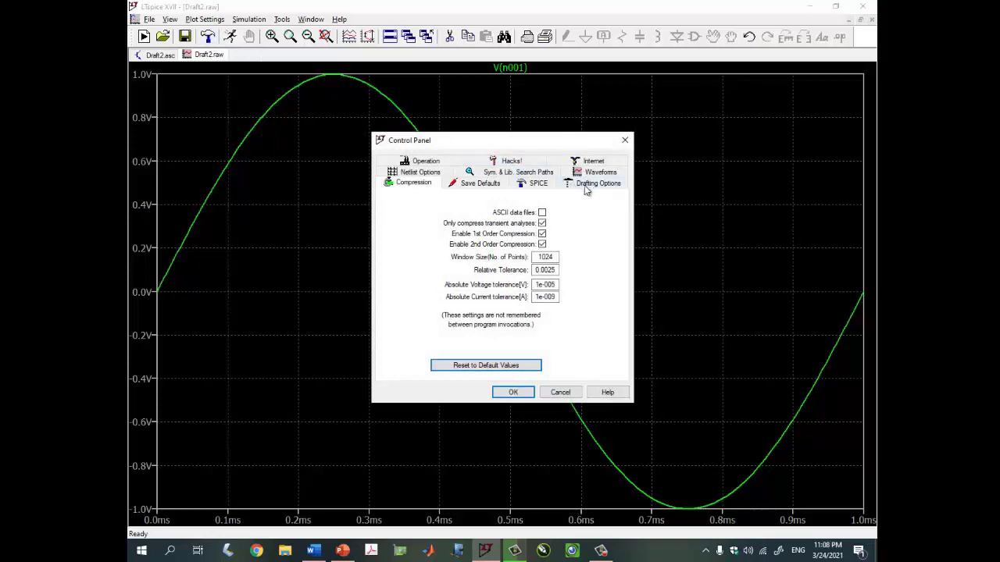
pyautogui.click(595, 172)
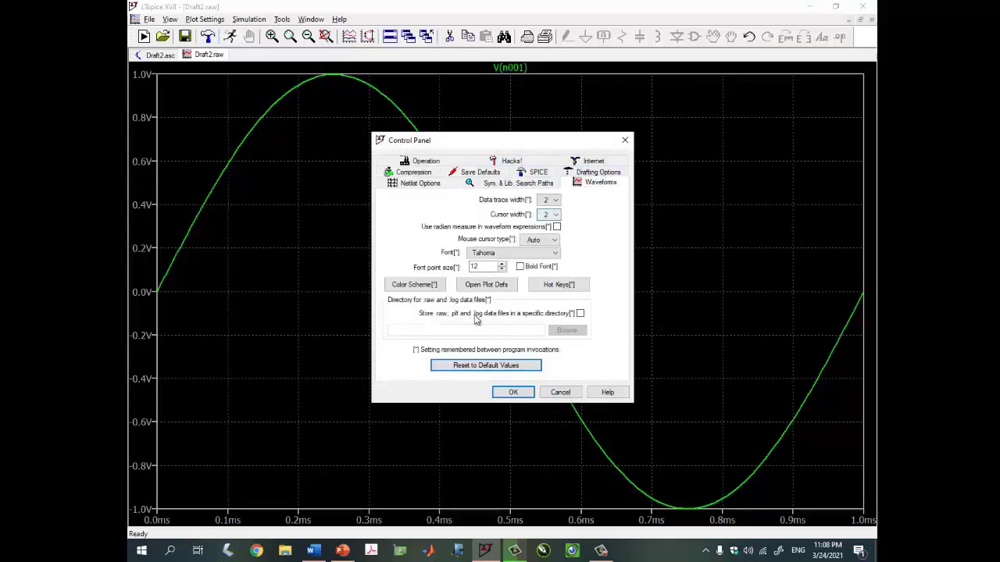
pyautogui.click(560, 392)
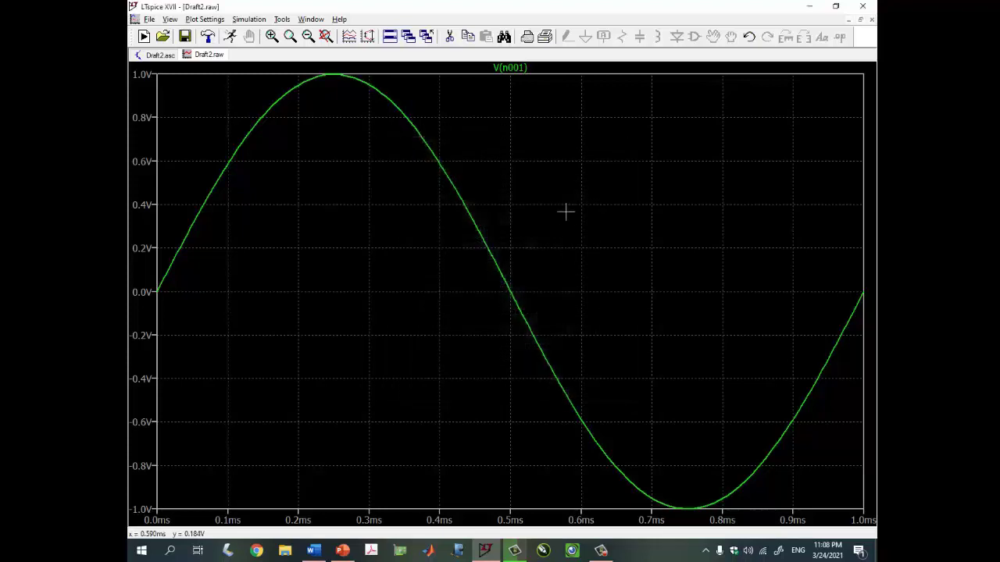
# - Attach a cursor to the V(n001) trace and move it to about 552 µs
pyautogui.click(528, 70)
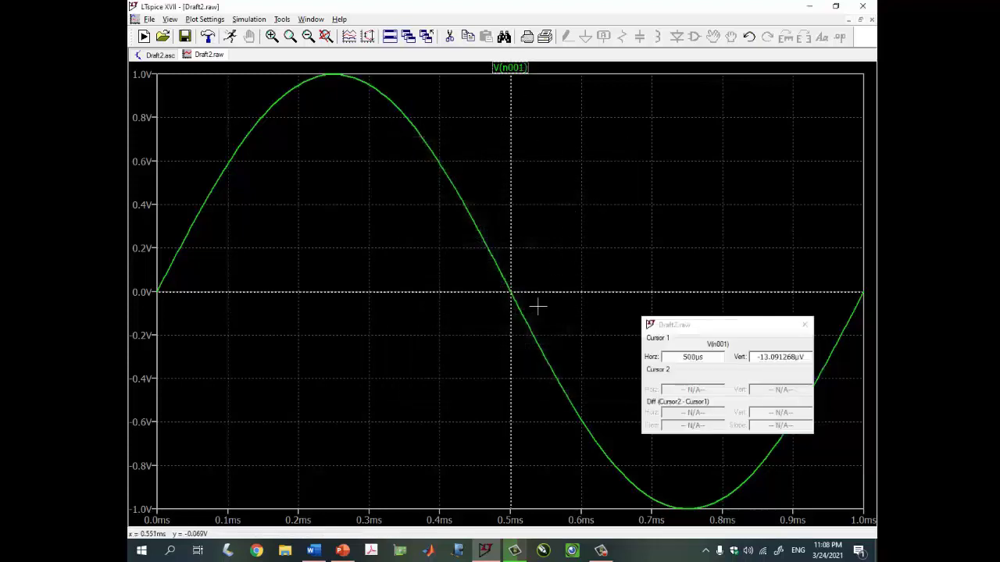
pyautogui.moveTo(510, 292)
pyautogui.mouseDown()
pyautogui.moveTo(553, 336)
pyautogui.moveTo(547, 329)
pyautogui.mouseUp()
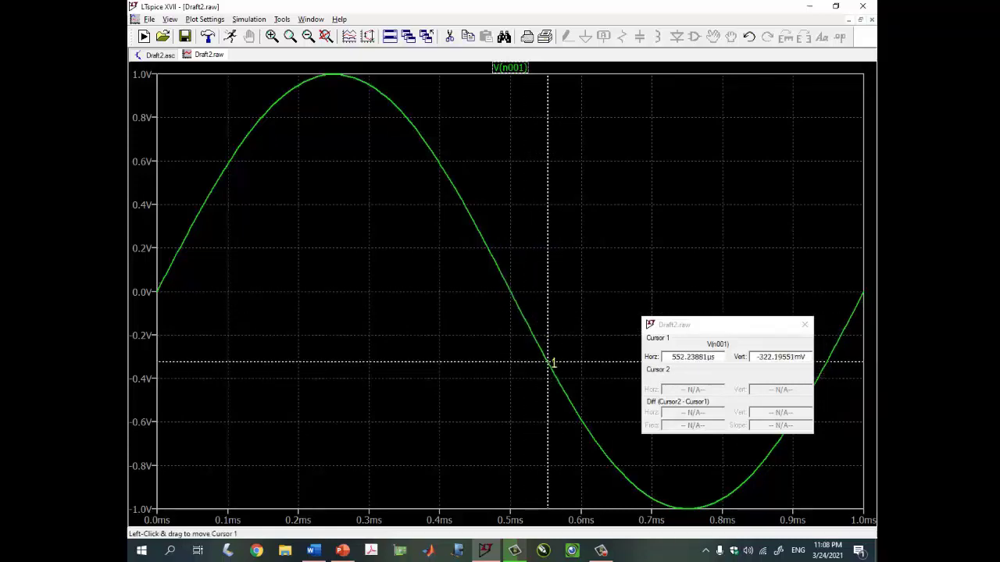
# - Set the data trace width to 6 in the Control Panel's waveform settings and apply it
pyautogui.click(207, 37)
pyautogui.moveTo(545, 144); pyautogui.dragTo(422, 98)
pyautogui.click(477, 129)
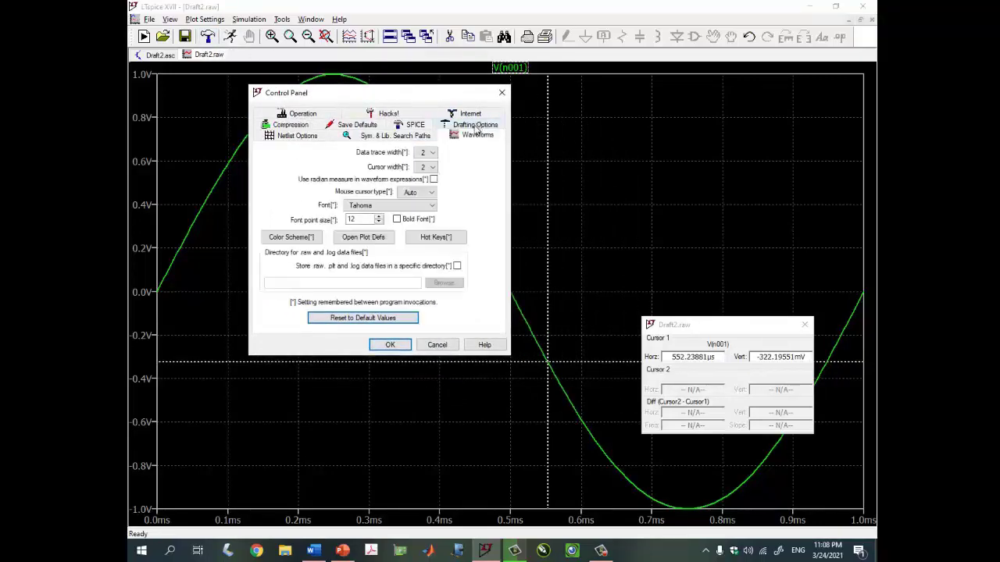
pyautogui.click(433, 153)
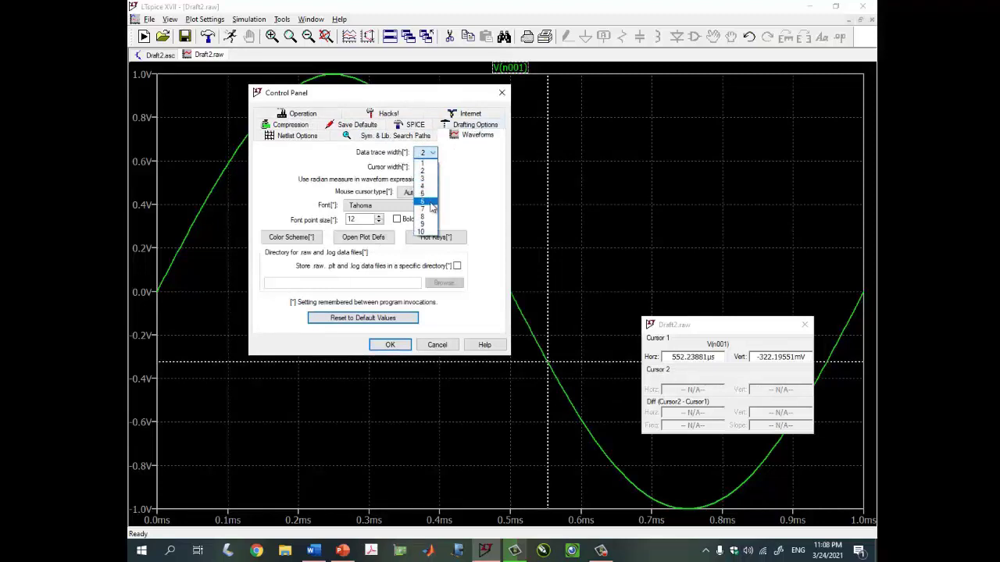
pyautogui.click(430, 201)
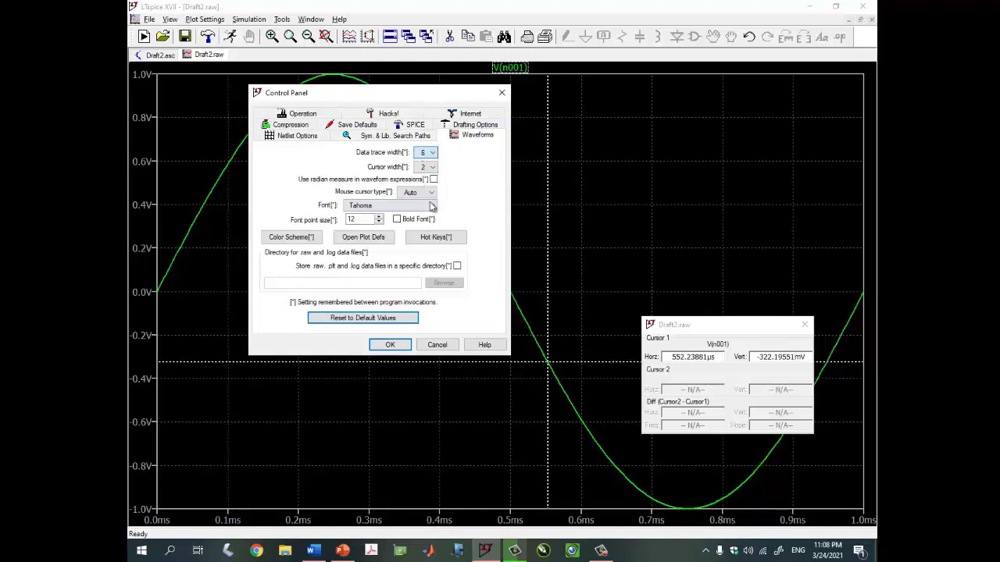
pyautogui.click(389, 344)
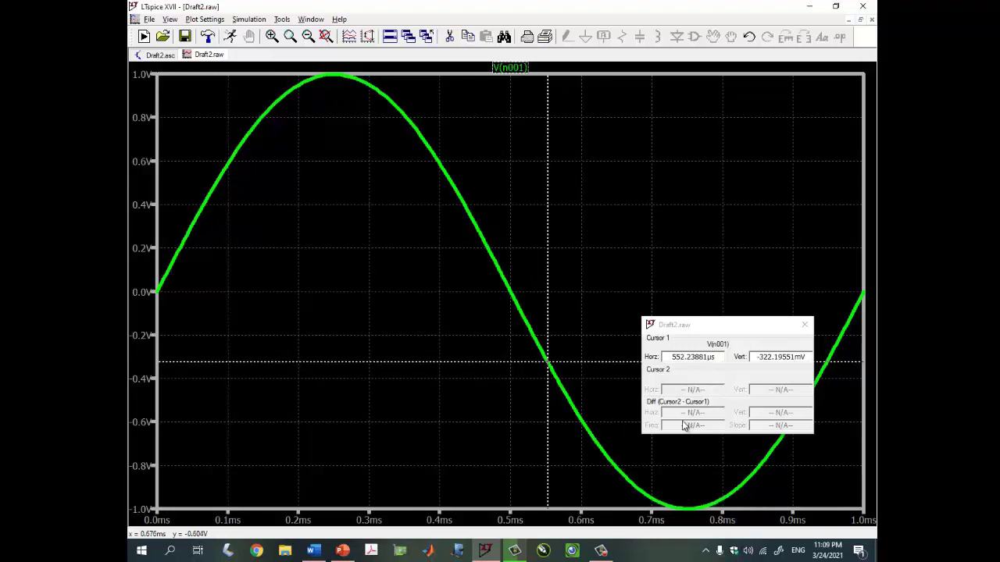
# - Set the waveform cursor width to 4 in the Control Panel and move cursor 1 to about 537 µs
pyautogui.click(207, 39)
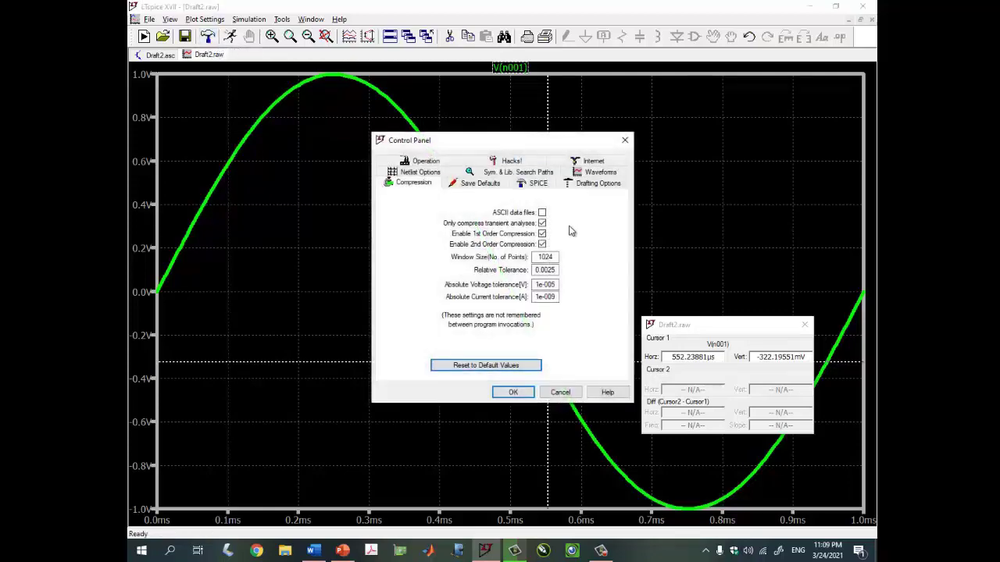
pyautogui.click(561, 392)
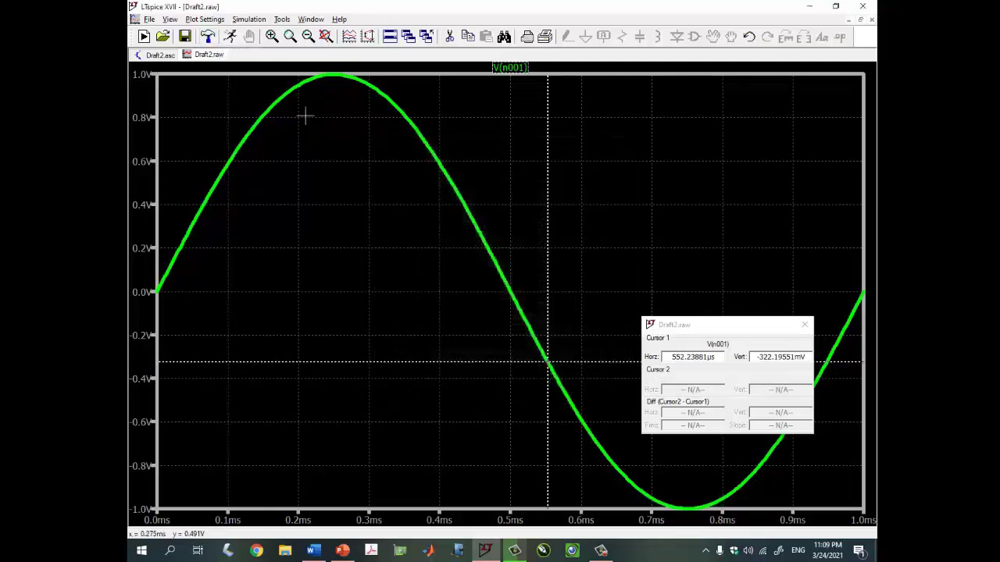
pyautogui.click(208, 39)
pyautogui.click(600, 172)
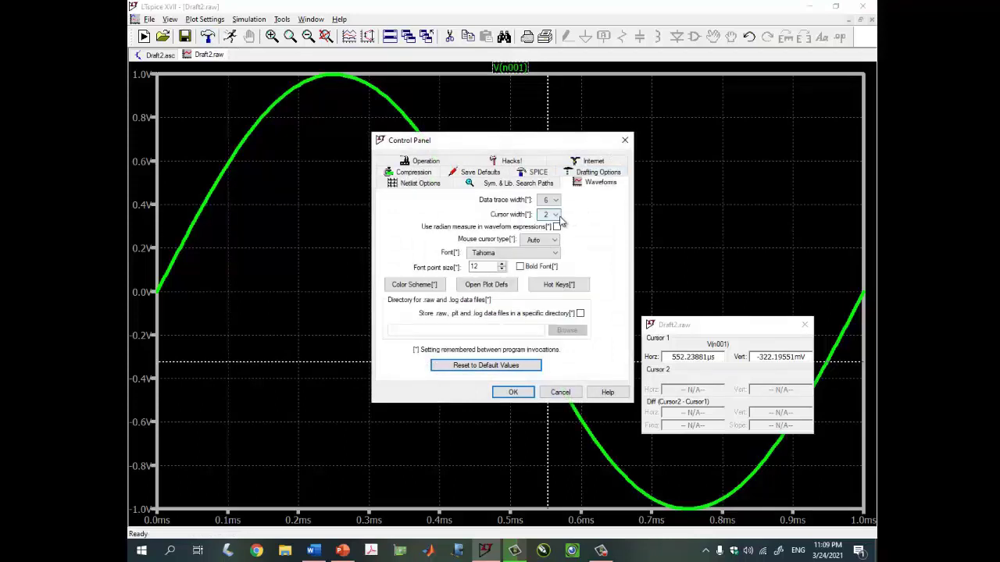
pyautogui.click(554, 214)
pyautogui.click(547, 250)
pyautogui.click(526, 391)
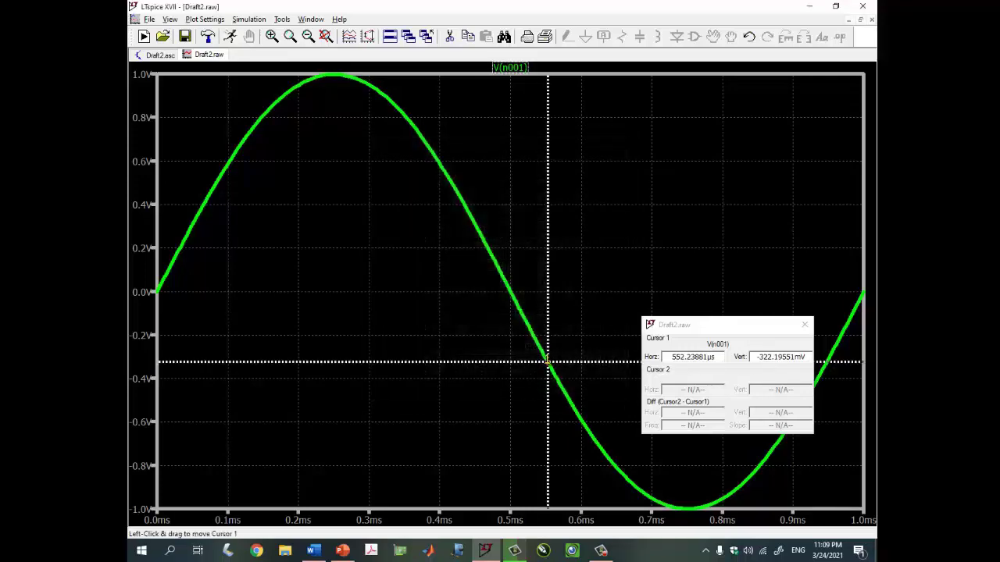
pyautogui.moveTo(546, 361)
pyautogui.mouseDown()
pyautogui.moveTo(520, 328)
pyautogui.moveTo(510, 289)
pyautogui.moveTo(552, 373)
pyautogui.moveTo(537, 361)
pyautogui.mouseUp()
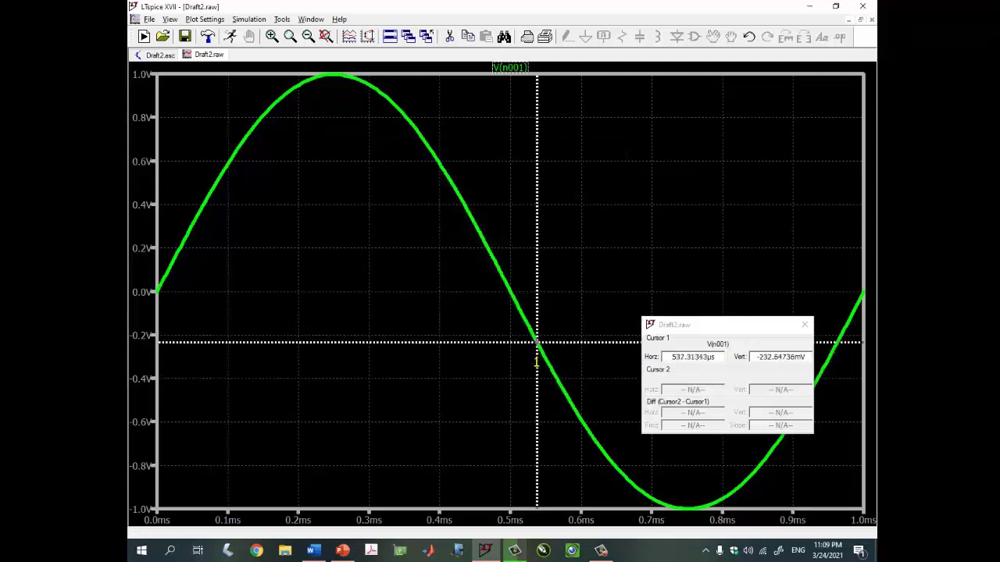
# - Set the waveform cursor width to 5 and move cursor 1 to about 552 µs
pyautogui.click(207, 37)
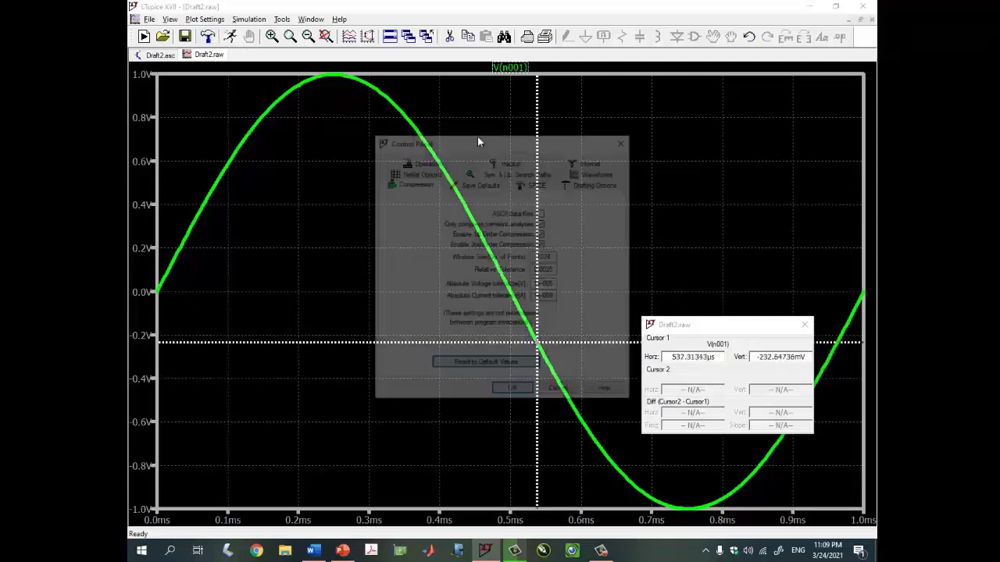
pyautogui.click(593, 175)
pyautogui.click(555, 214)
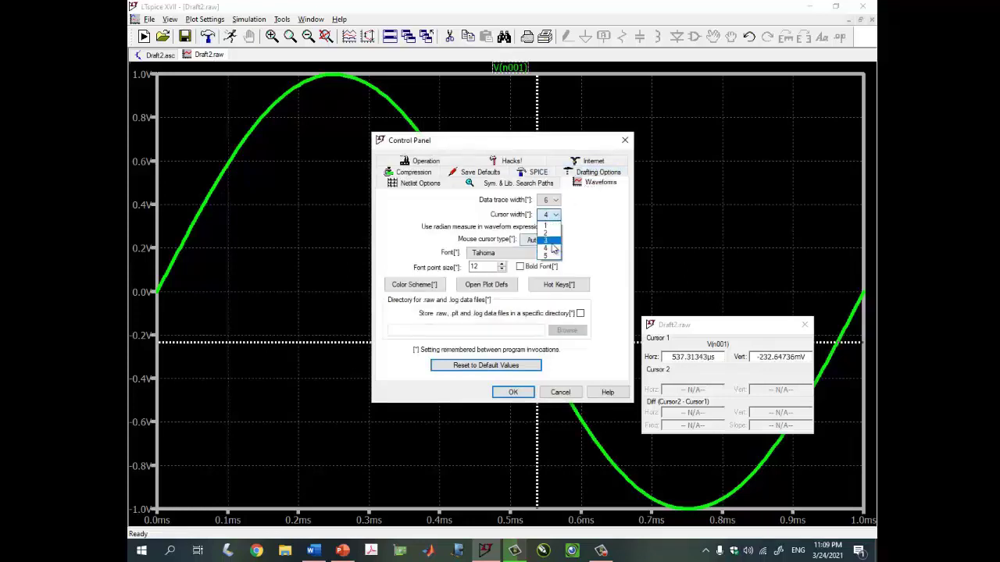
pyautogui.click(547, 258)
pyautogui.click(513, 393)
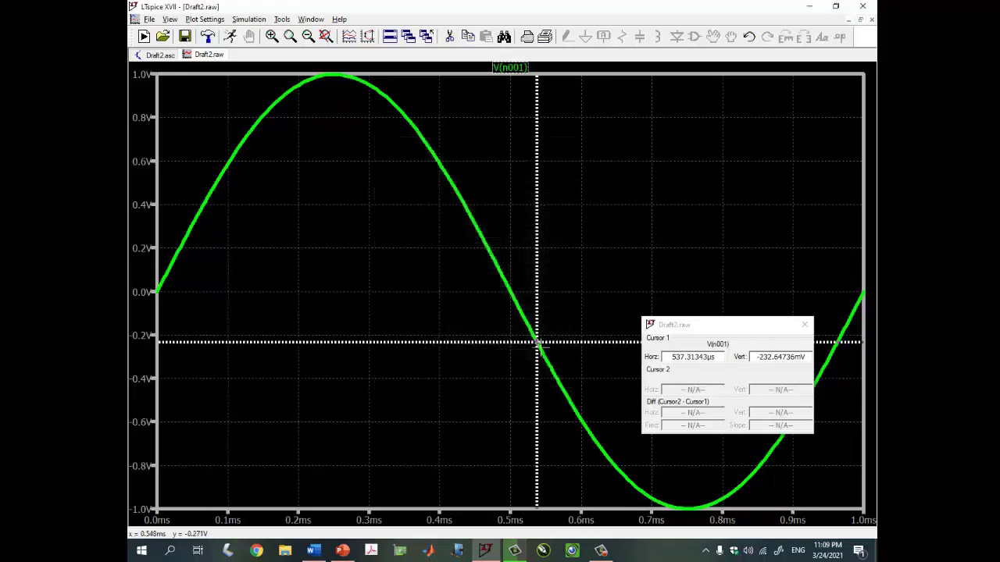
pyautogui.moveTo(537, 342)
pyautogui.mouseDown()
pyautogui.moveTo(519, 313)
pyautogui.moveTo(547, 359)
pyautogui.mouseUp()
# - Change the waveform cursor width back to 4 in the Control Panel
pyautogui.click(207, 37)
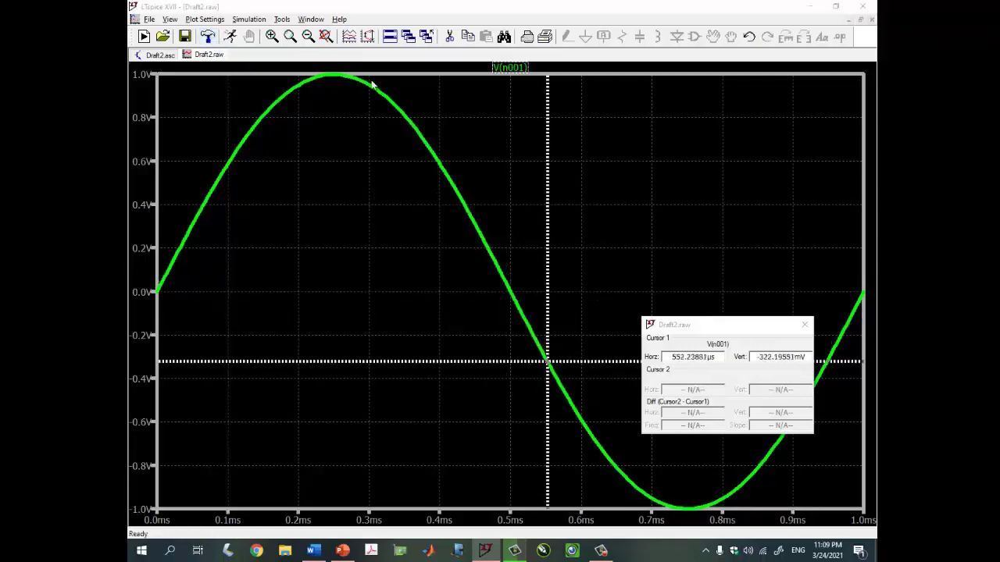
pyautogui.click(606, 176)
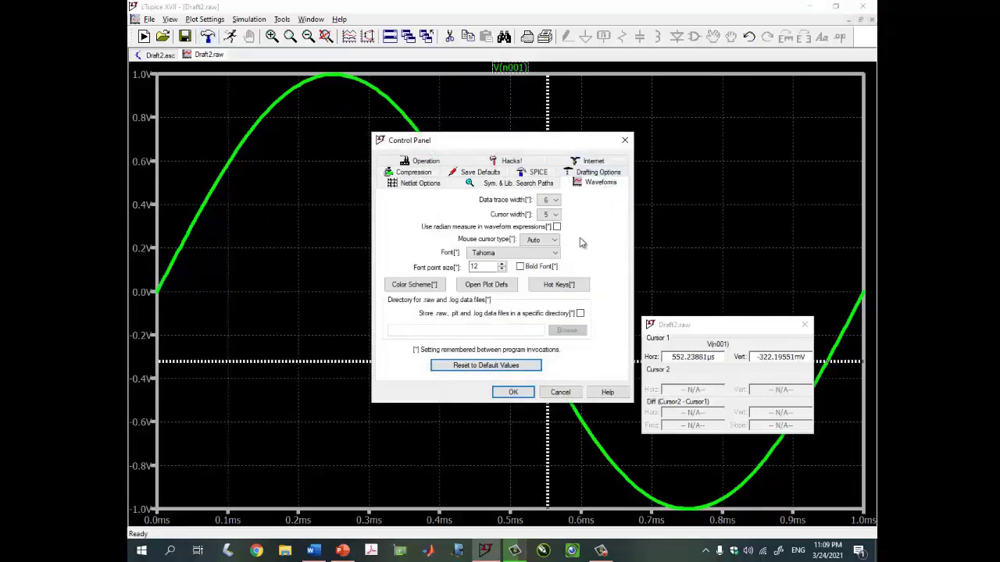
pyautogui.click(554, 215)
pyautogui.click(549, 248)
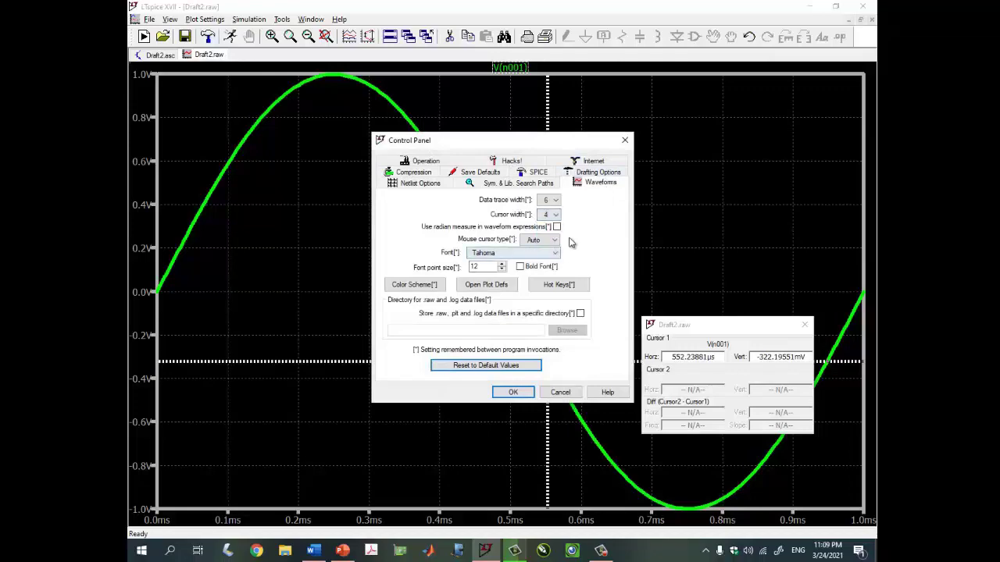
pyautogui.click(513, 393)
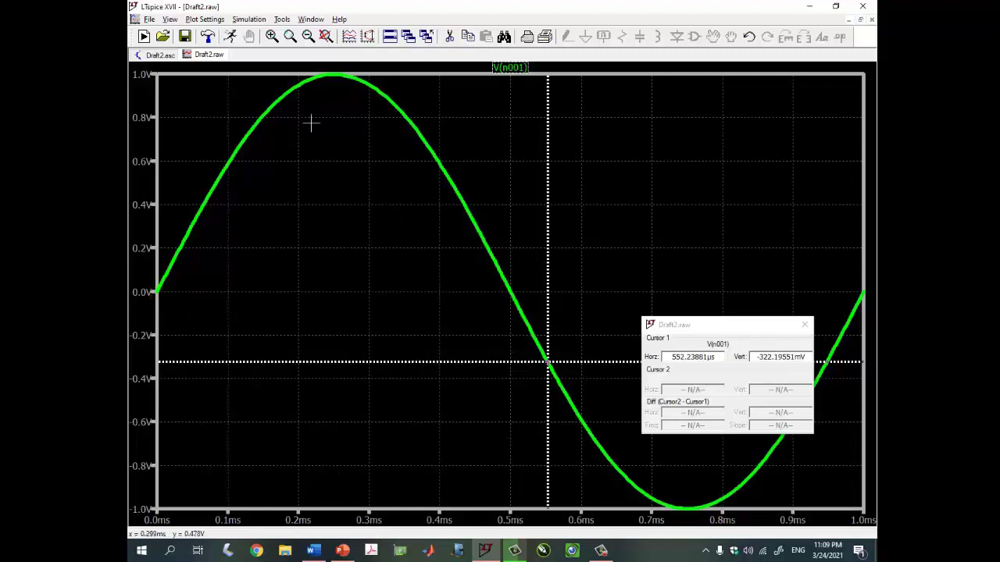
# - Set the waveform font to Arial at 20 points and close the cursor readout
pyautogui.click(212, 39)
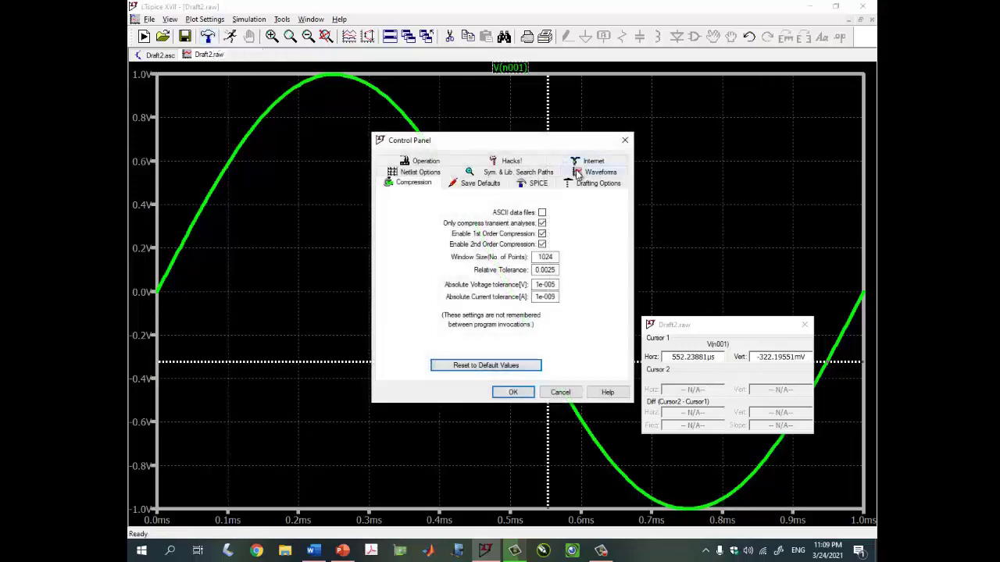
pyautogui.click(578, 173)
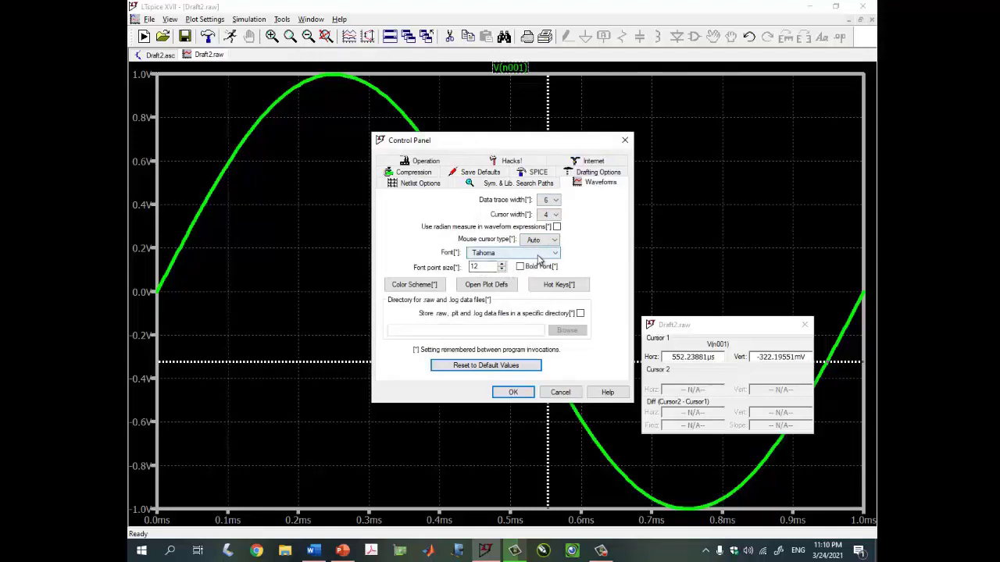
pyautogui.click(537, 258)
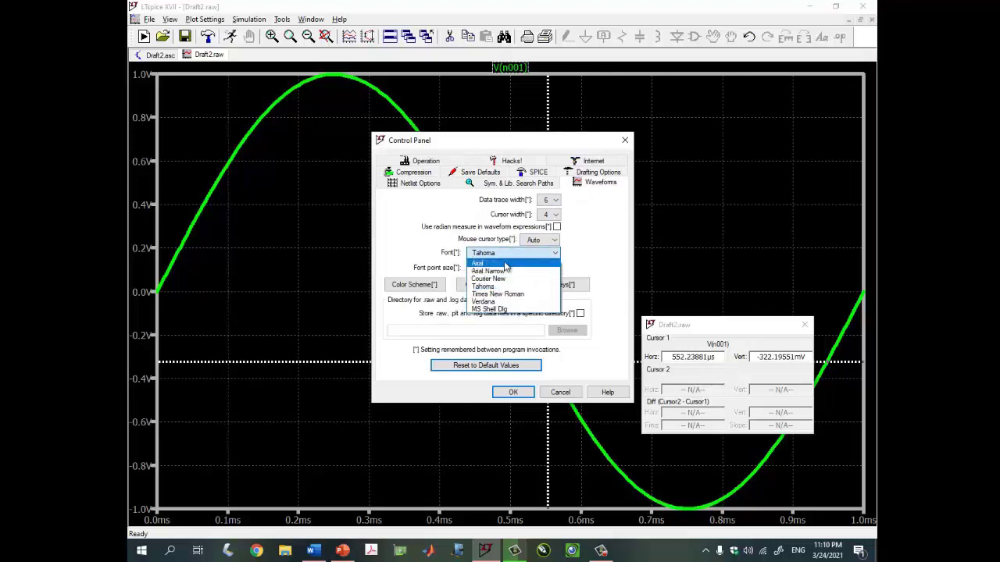
pyautogui.click(505, 266)
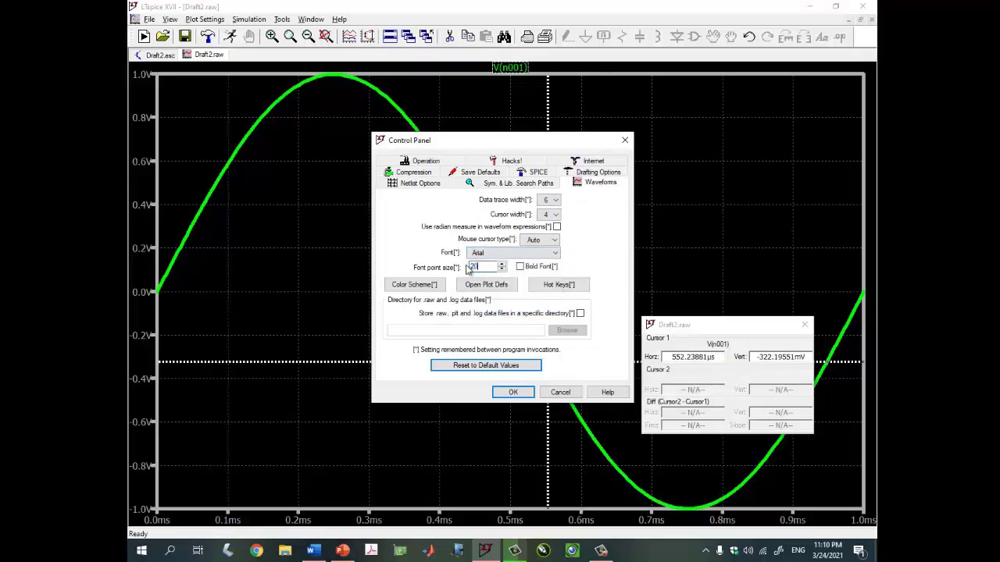
pyautogui.press('Return')
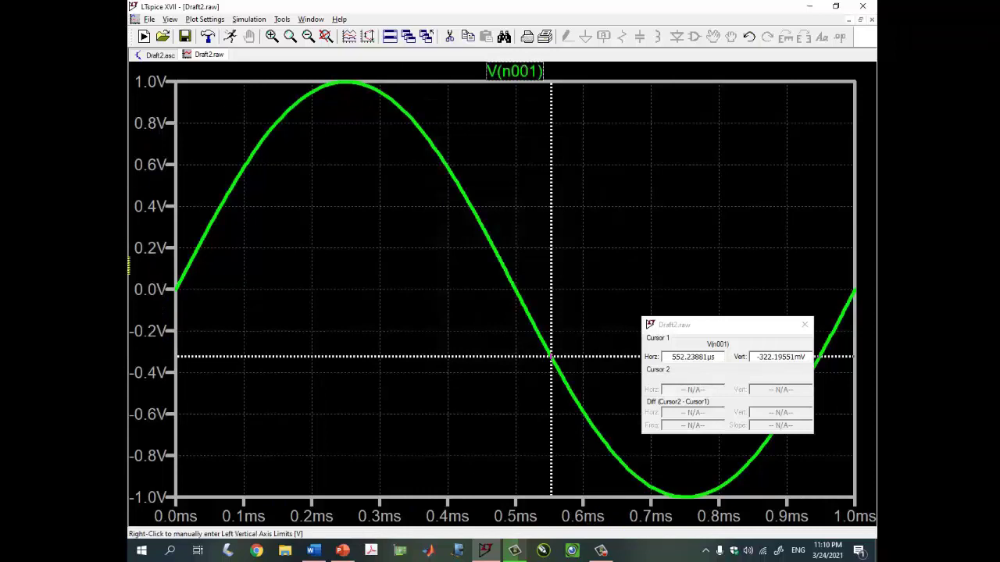
pyautogui.click(806, 325)
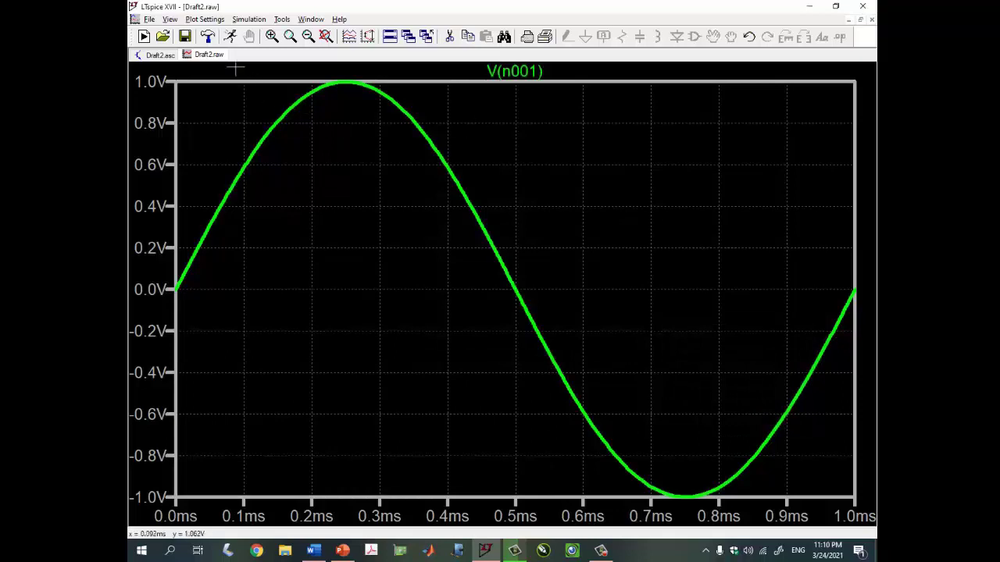
# - Change the waveform background color to white (red, green and blue 255) in the color scheme and apply it
pyautogui.click(207, 39)
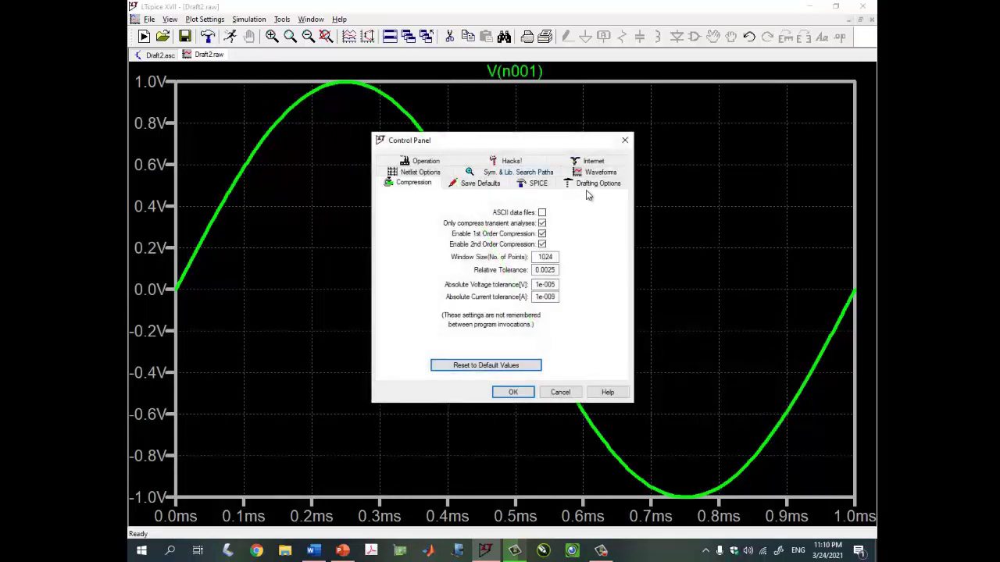
pyautogui.click(601, 173)
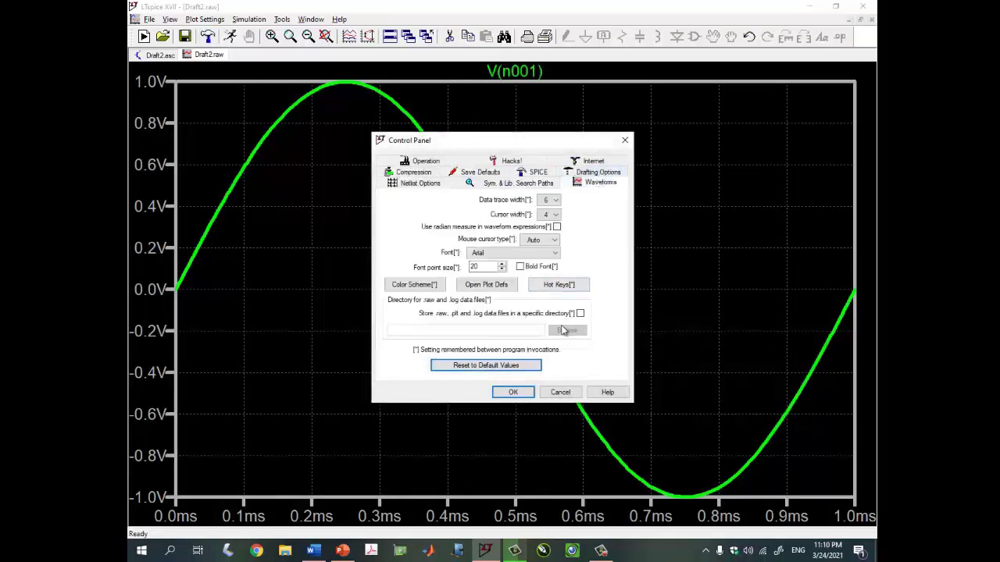
pyautogui.click(433, 287)
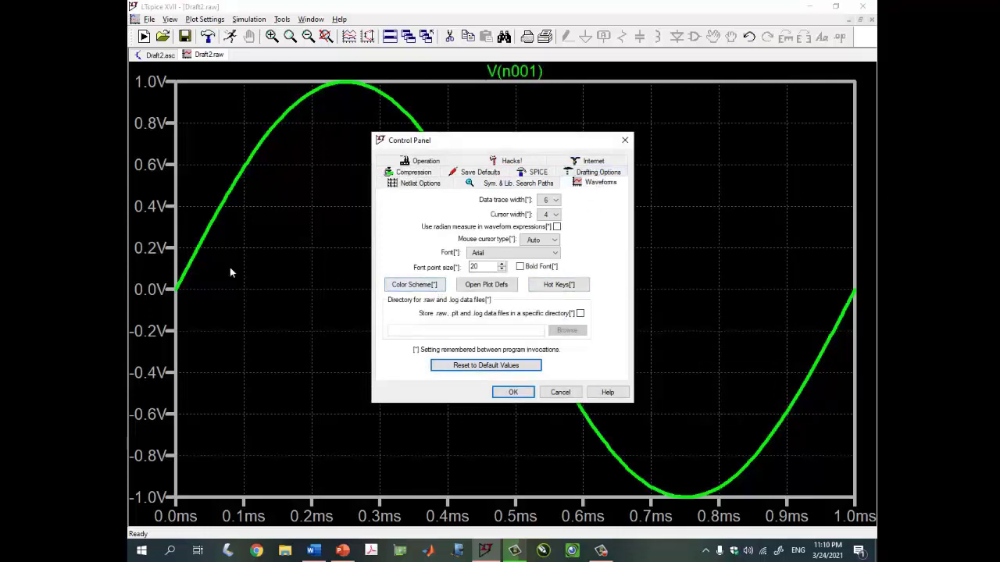
pyautogui.click(437, 288)
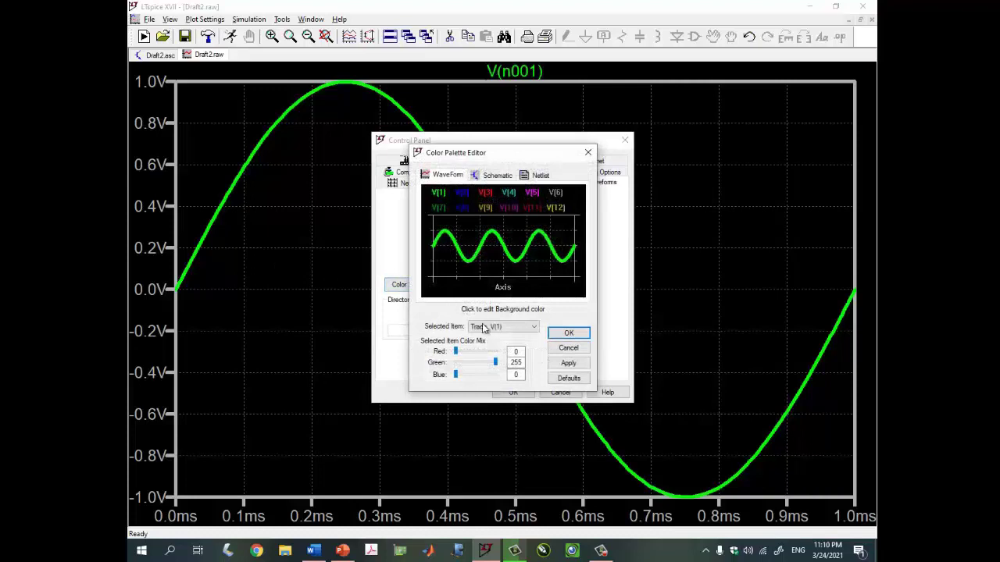
pyautogui.click(506, 332)
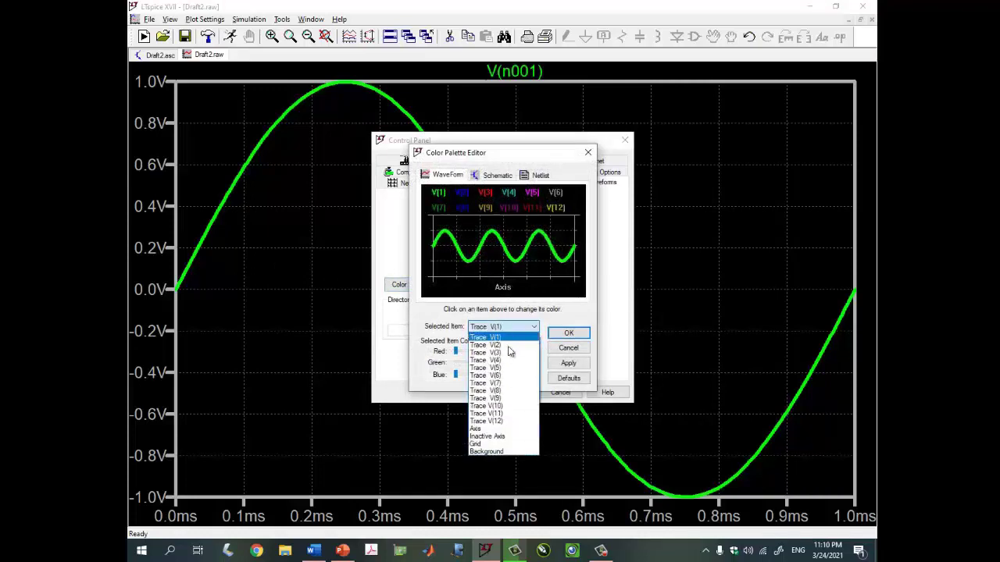
pyautogui.click(505, 453)
pyautogui.moveTo(456, 352)
pyautogui.mouseDown()
pyautogui.moveTo(500, 352)
pyautogui.moveTo(469, 363)
pyautogui.moveTo(499, 363)
pyautogui.moveTo(502, 375)
pyautogui.mouseUp()
pyautogui.click(568, 363)
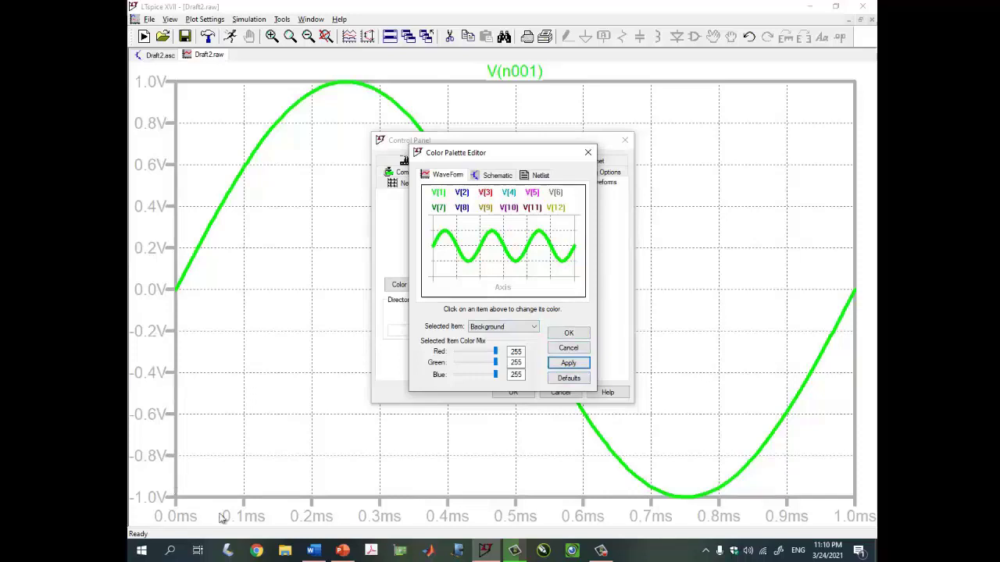
# - Change the waveform grid color to black (red, green and blue 0) and apply it
pyautogui.click(534, 328)
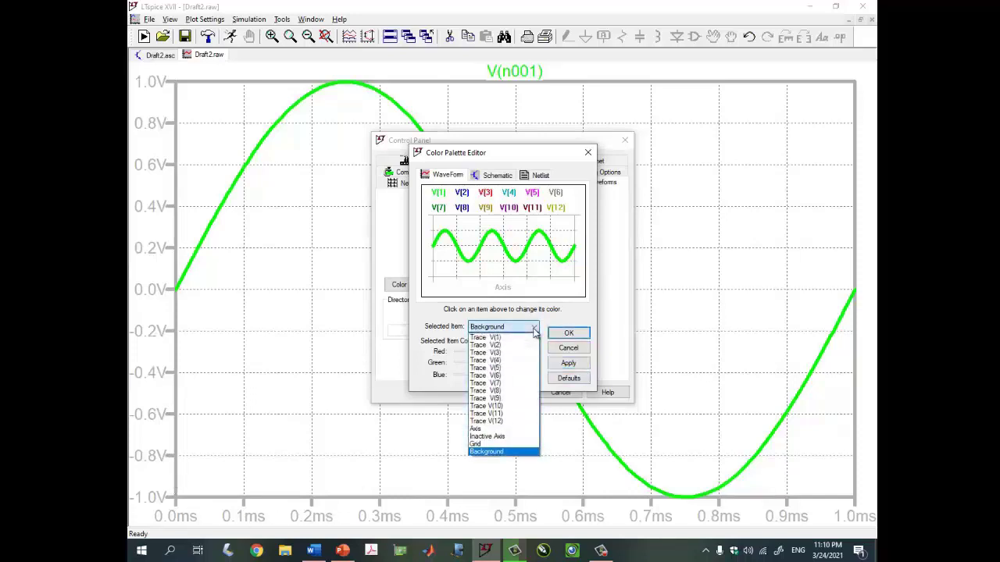
pyautogui.click(503, 446)
pyautogui.click(572, 363)
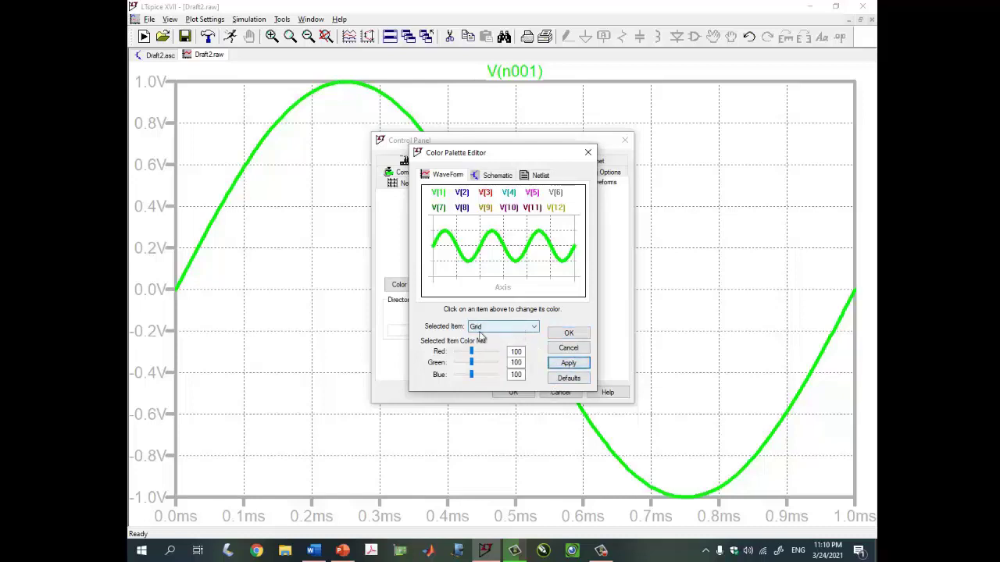
pyautogui.moveTo(472, 353); pyautogui.dragTo(439, 378)
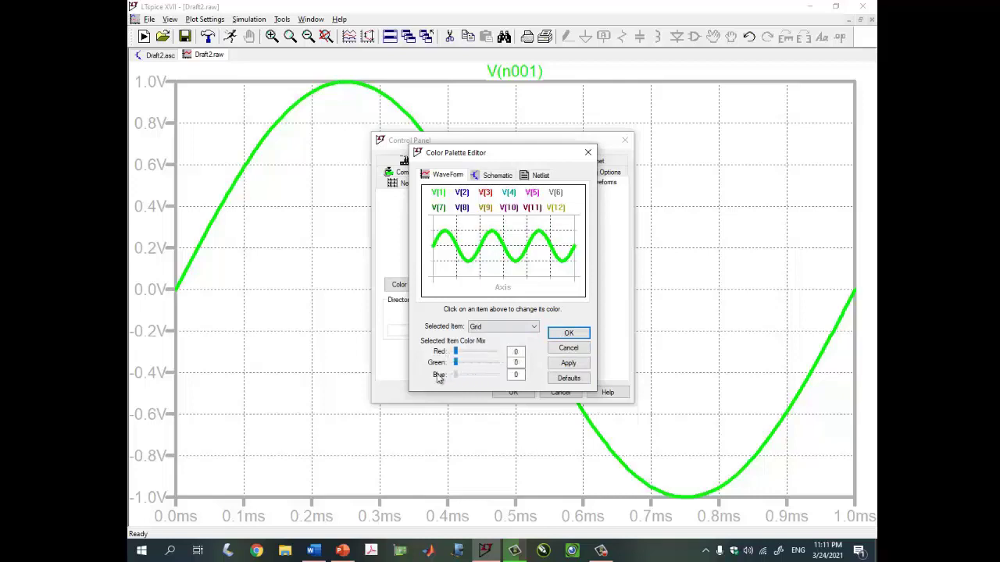
pyautogui.click(568, 363)
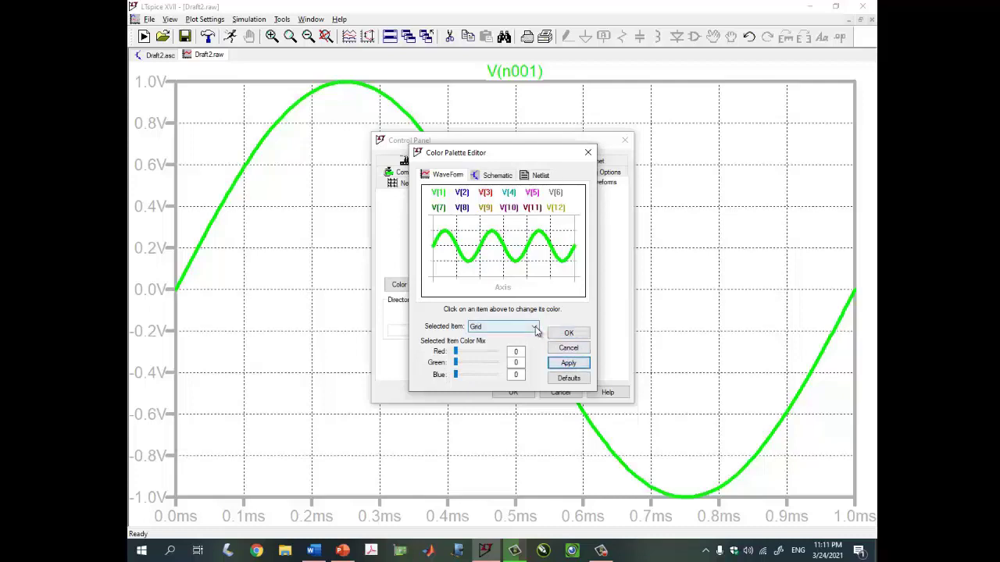
# - Change the waveform Inactive Axis color to black (red, green and blue 0) and apply it
pyautogui.click(533, 326)
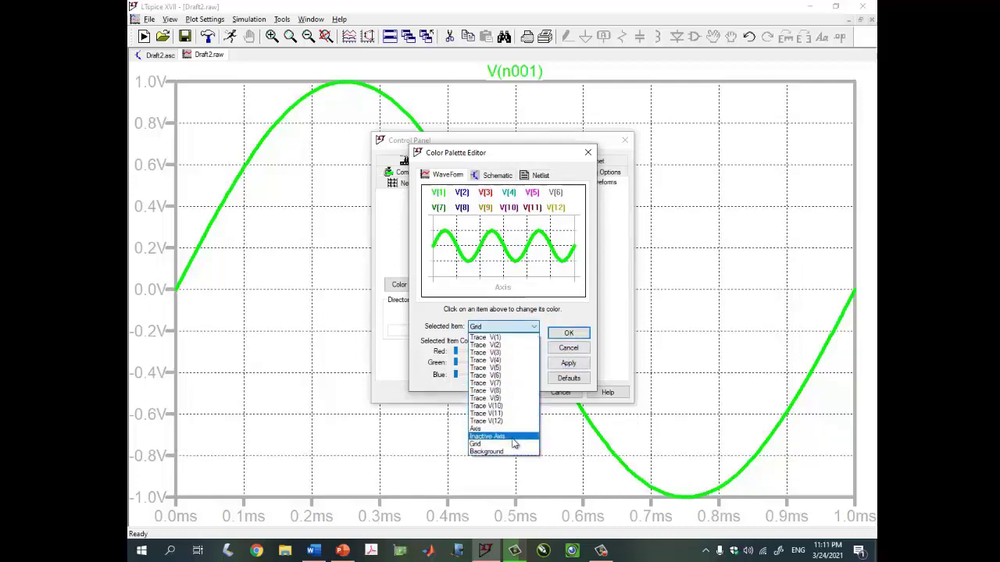
pyautogui.click(513, 438)
pyautogui.moveTo(477, 353); pyautogui.dragTo(469, 351)
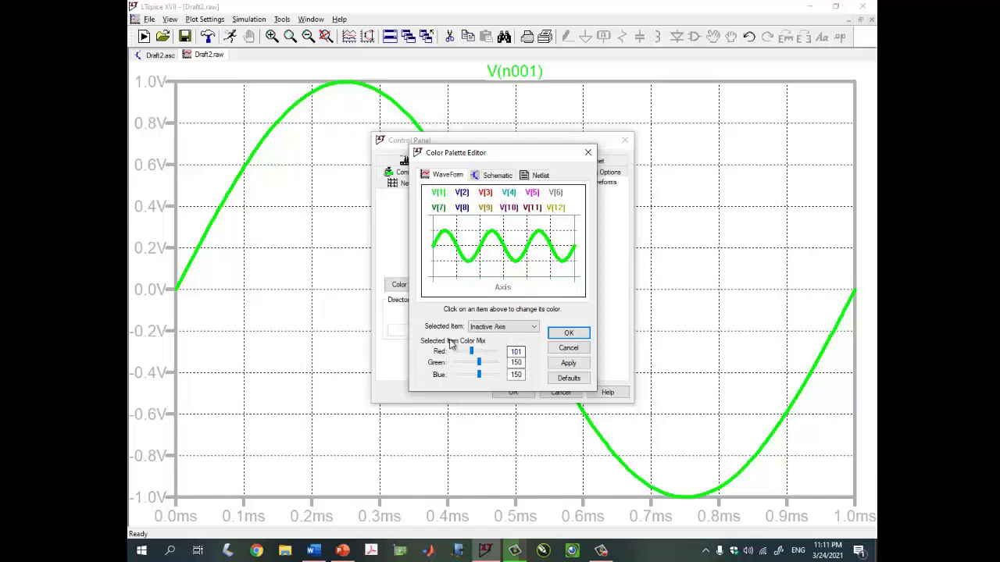
pyautogui.moveTo(473, 352); pyautogui.dragTo(456, 380)
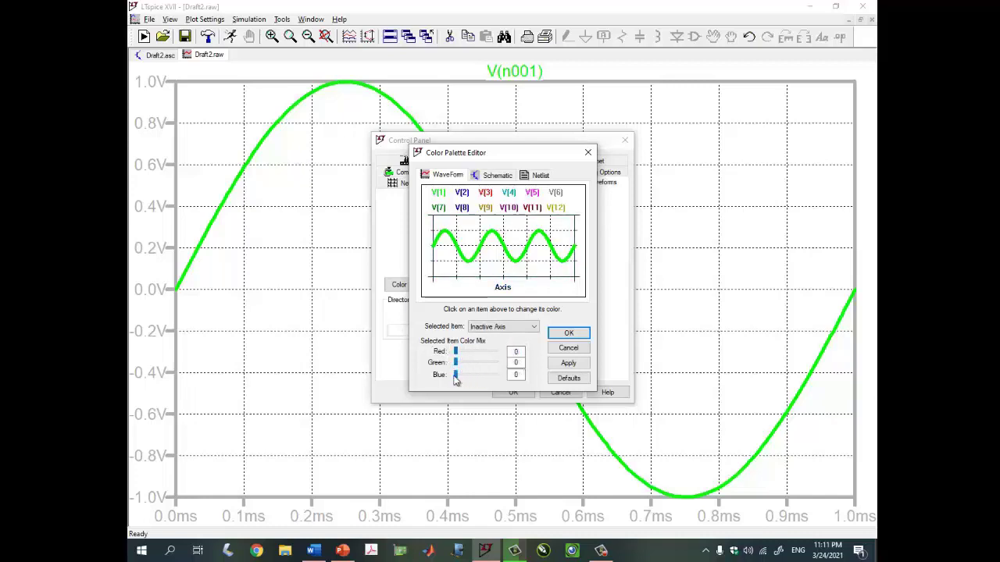
pyautogui.click(561, 366)
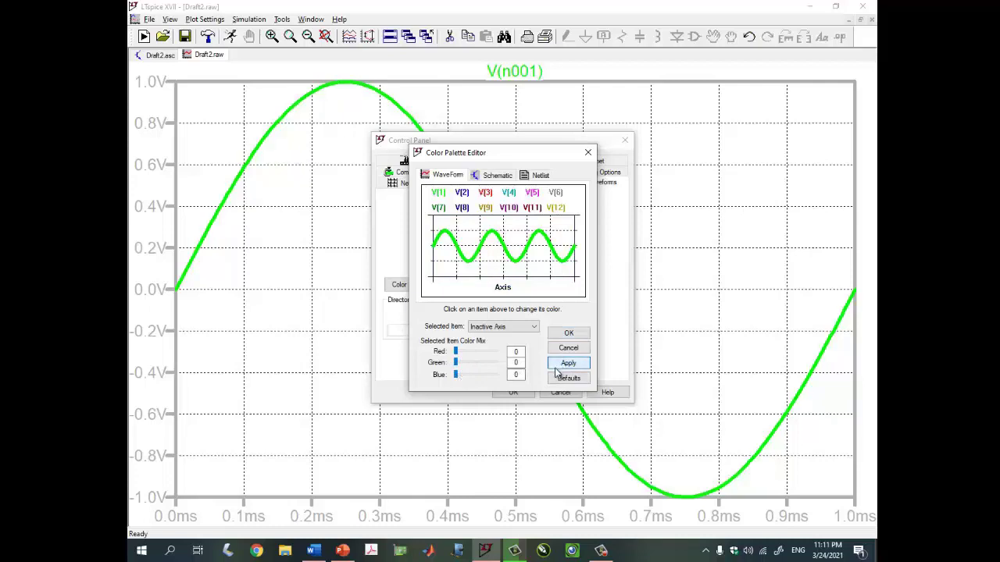
# - Change the waveform Axis color to black (red, green and blue 0), apply it and close the color scheme and Control Panel
pyautogui.click(516, 327)
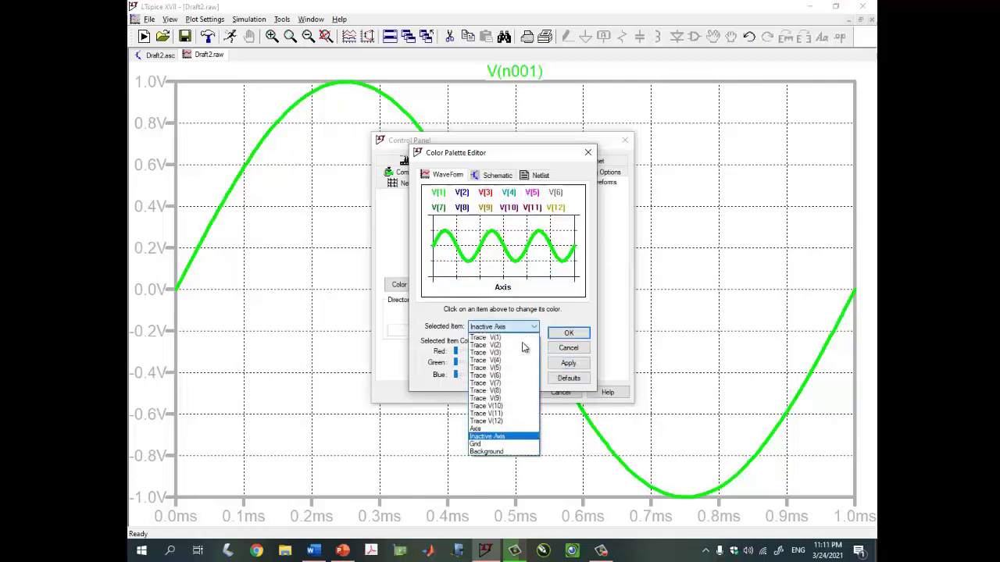
pyautogui.click(505, 442)
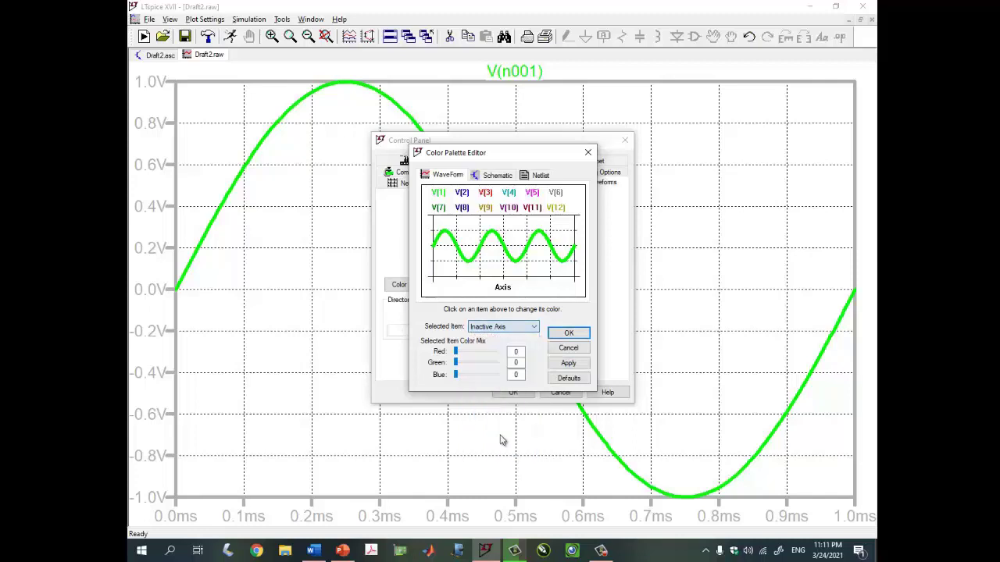
pyautogui.click(522, 328)
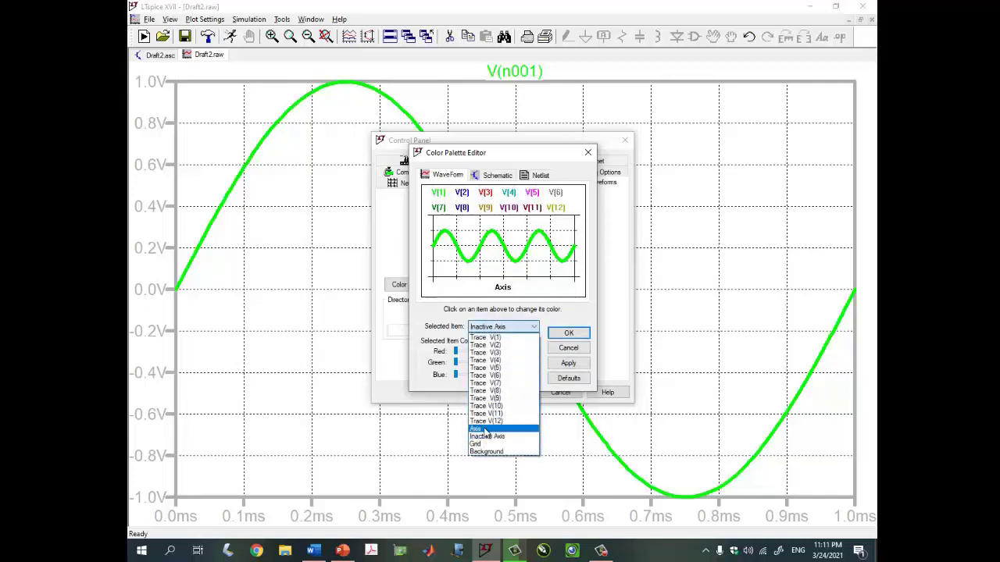
pyautogui.click(485, 430)
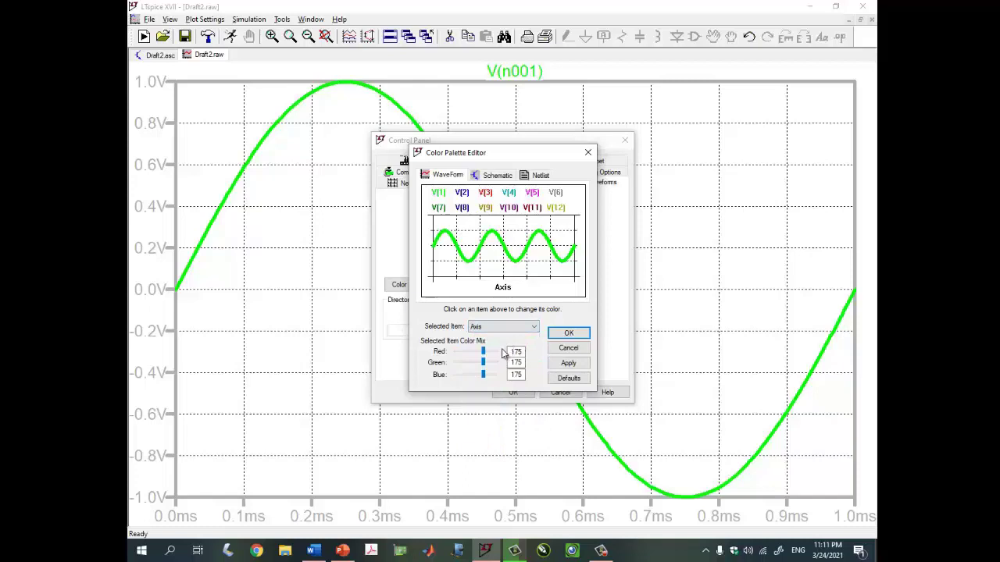
pyautogui.moveTo(485, 356); pyautogui.dragTo(456, 375)
pyautogui.click(551, 364)
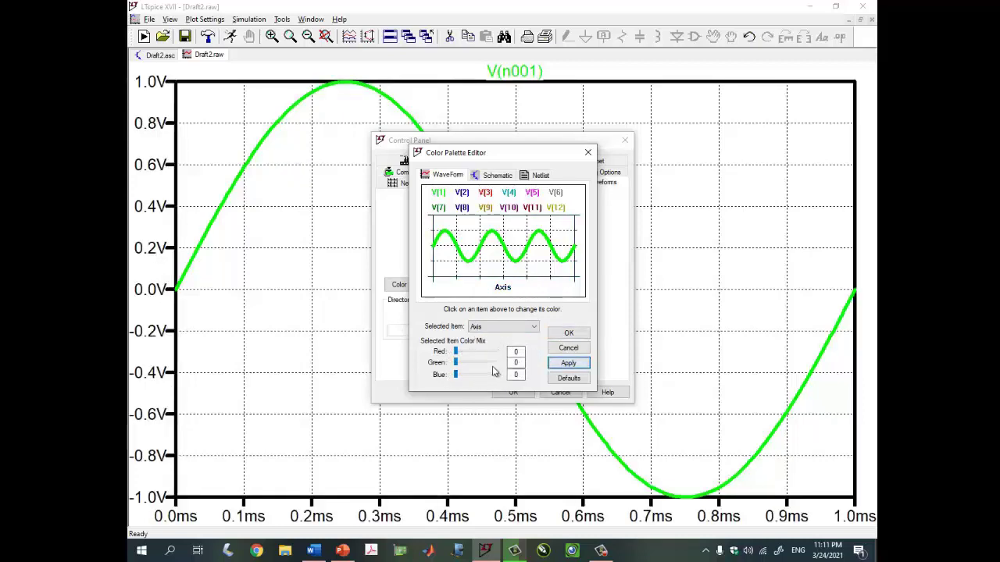
pyautogui.click(568, 334)
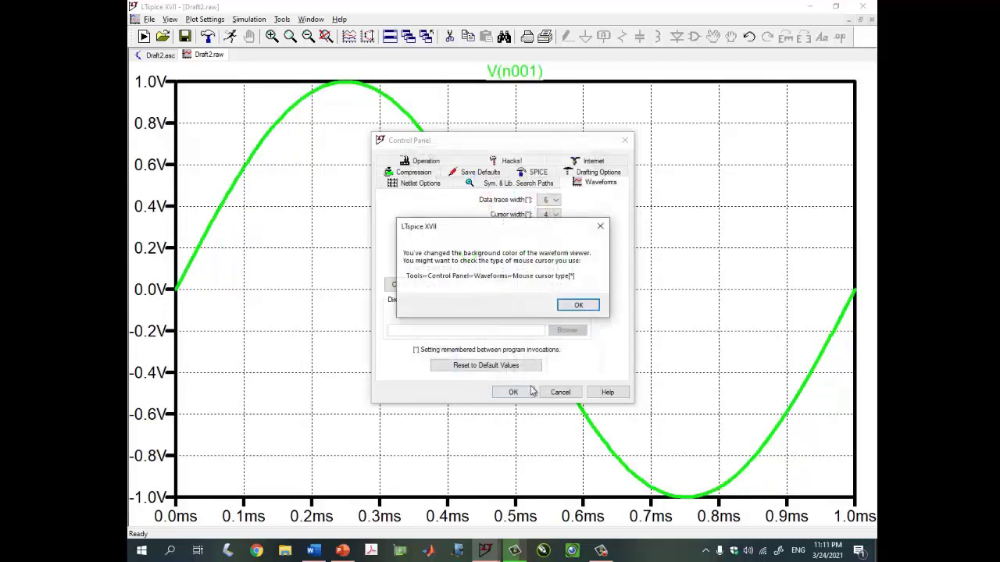
pyautogui.click(583, 307)
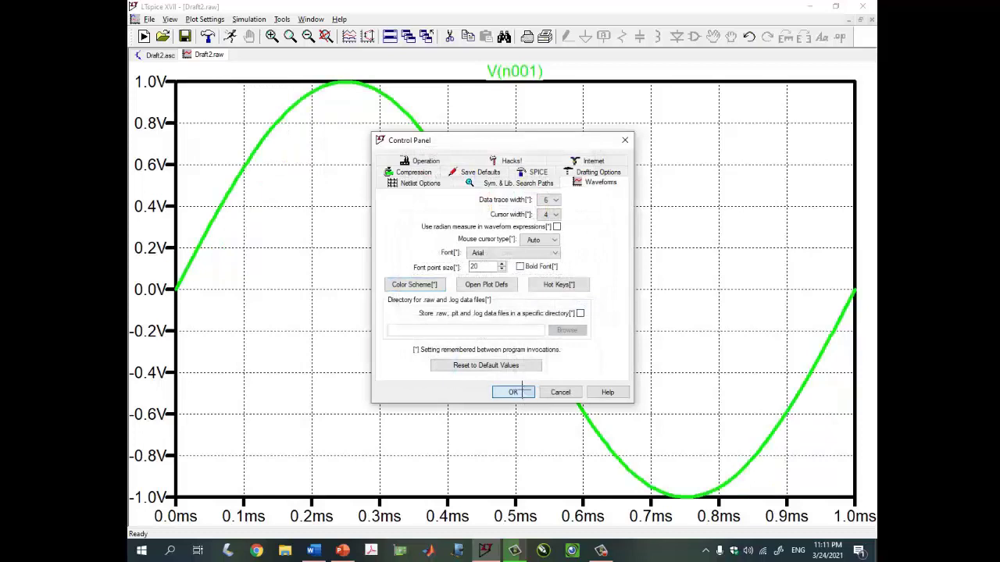
pyautogui.click(513, 392)
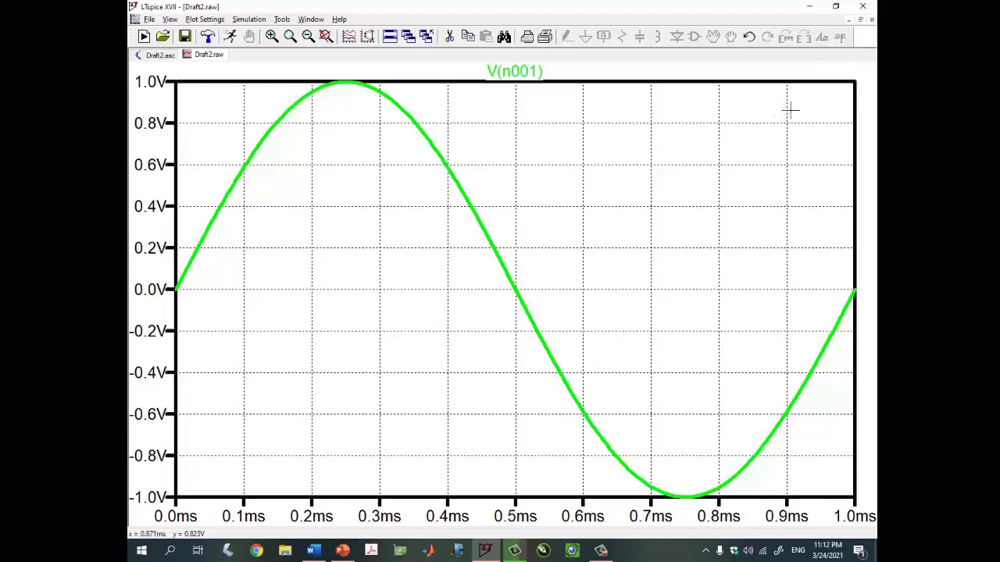
pyautogui.click(861, 20)
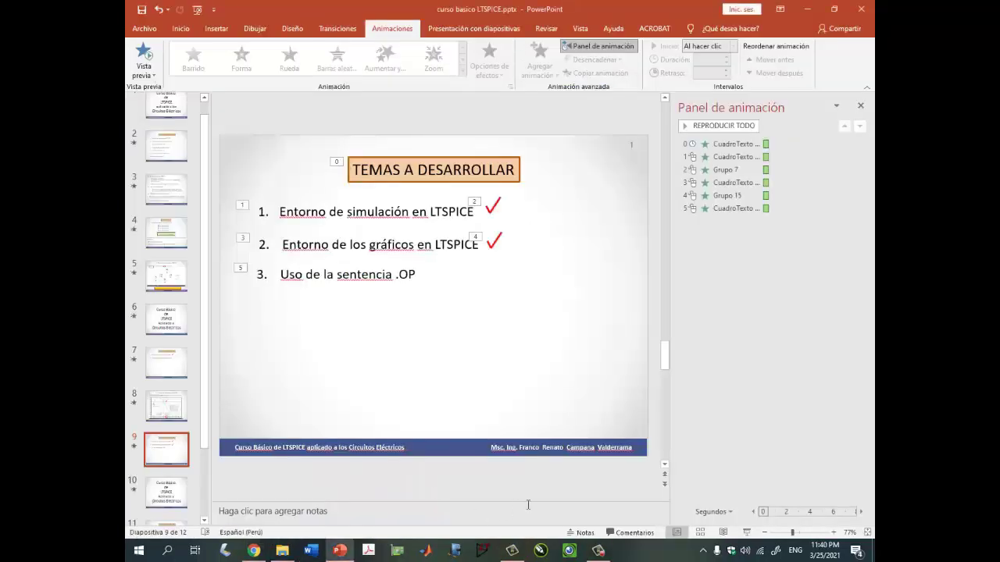
# - Present the "TEMAS A DESARROLLAR" slide in PowerPoint as a slide show and reveal its listed topics one by one
pyautogui.click(747, 532)
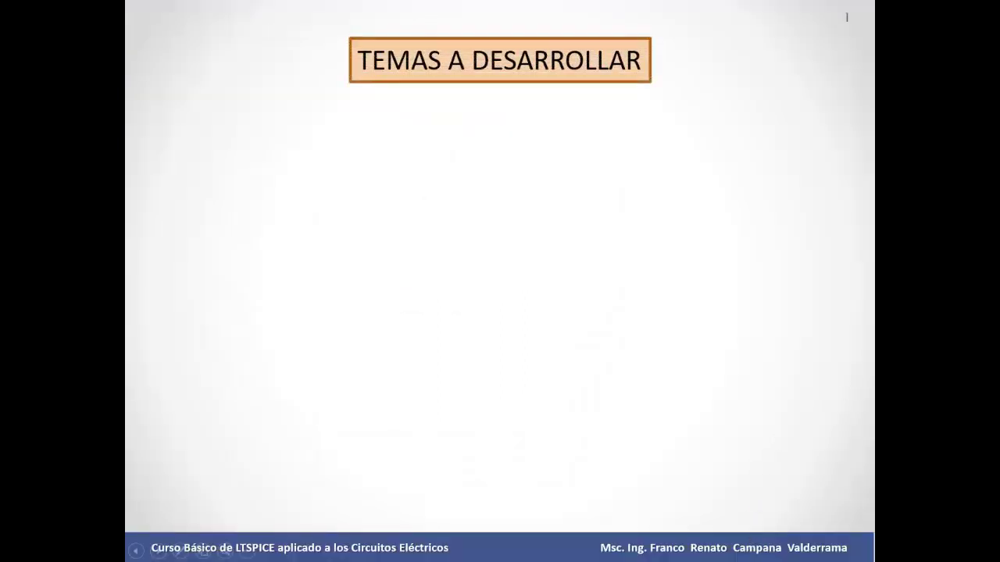
pyautogui.press('Right')
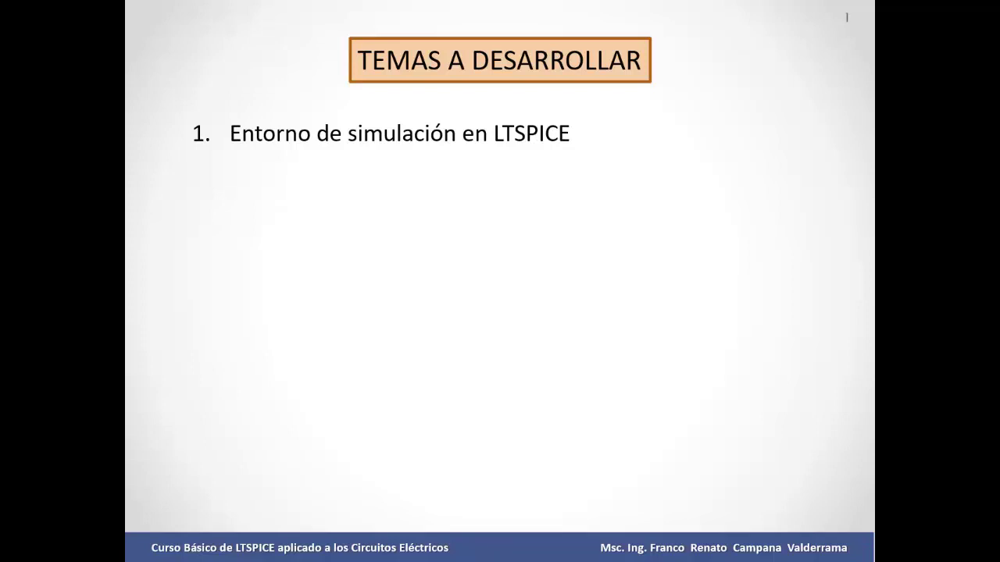
pyautogui.press('Right')
pyautogui.press('Right')
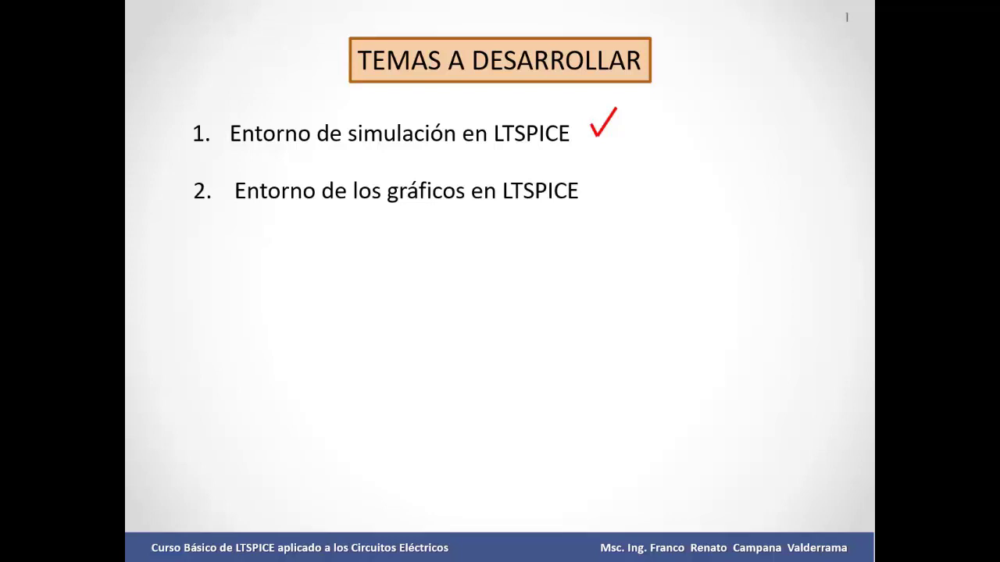
pyautogui.press('Right')
pyautogui.press('Right')
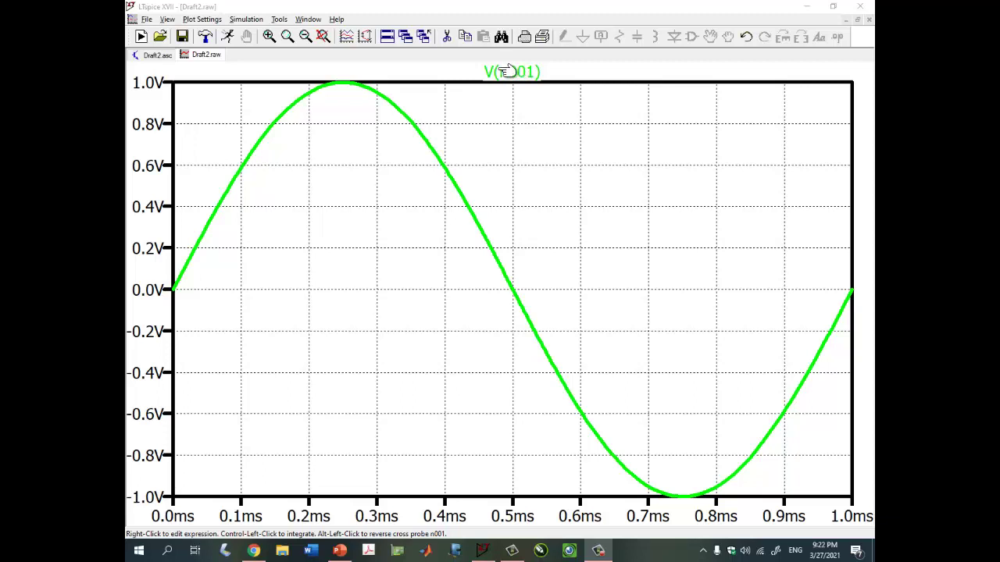
# - Change the V(n001) trace color to blue in the LTspice plot
pyautogui.rightClick(506, 71)
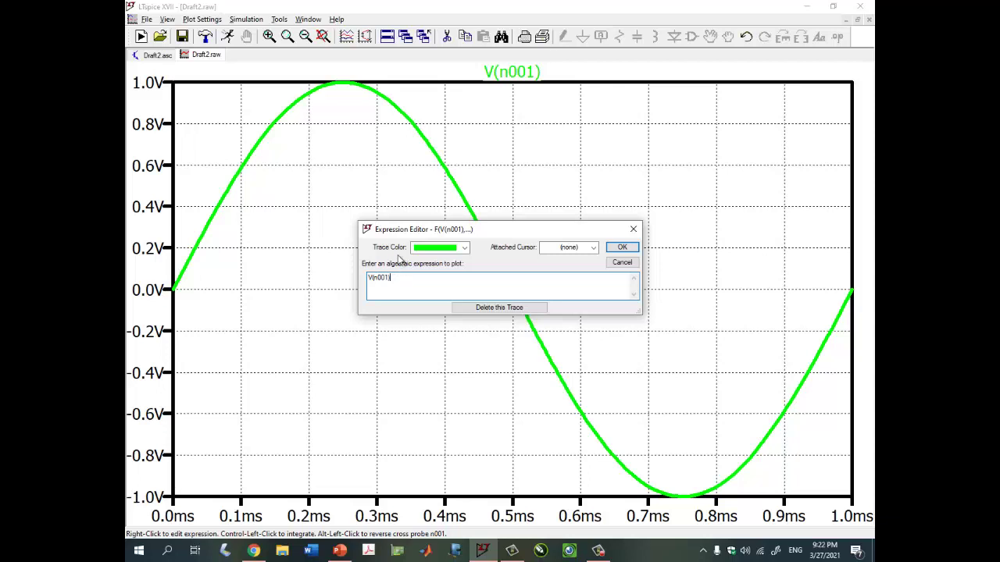
pyautogui.click(465, 248)
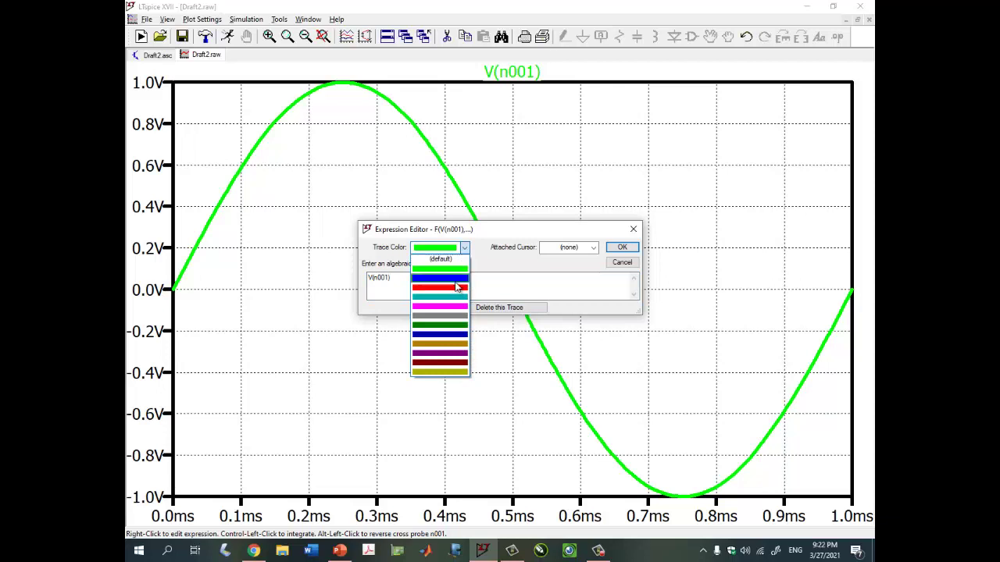
pyautogui.click(456, 280)
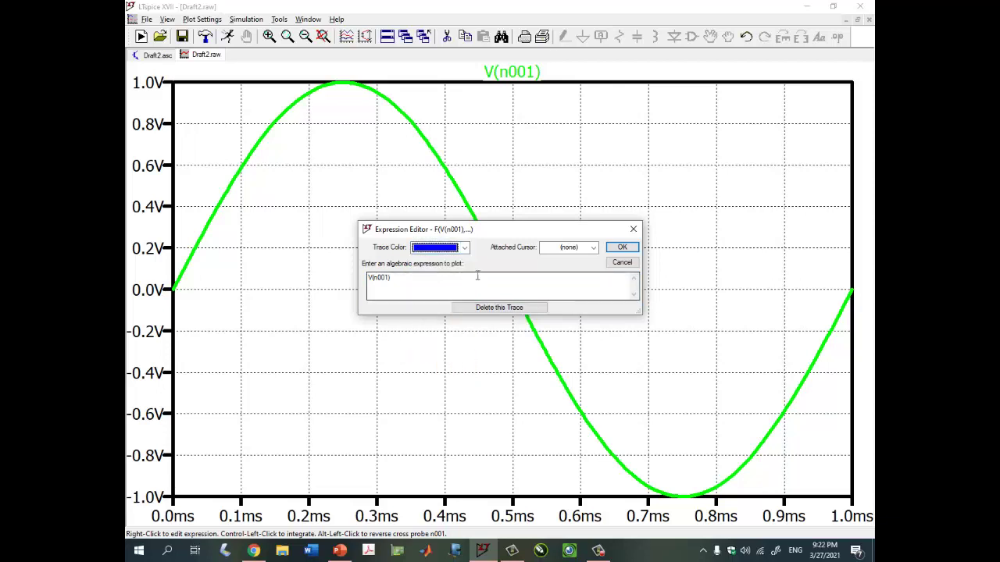
pyautogui.click(622, 246)
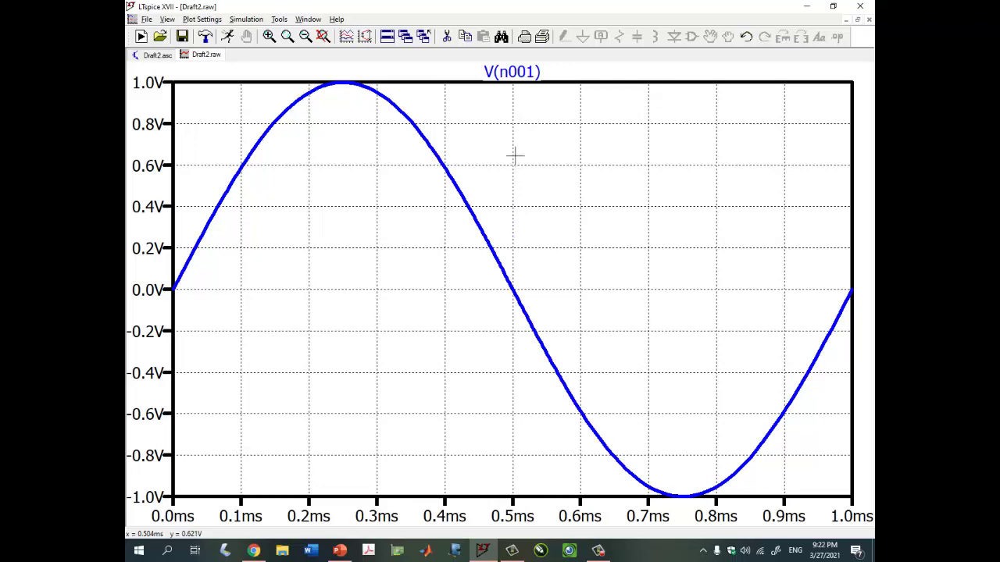
# - Delete the V(n001) trace through its Expression Editor and replot it by probing the wire above source V1 in the schematic
pyautogui.rightClick(511, 73)
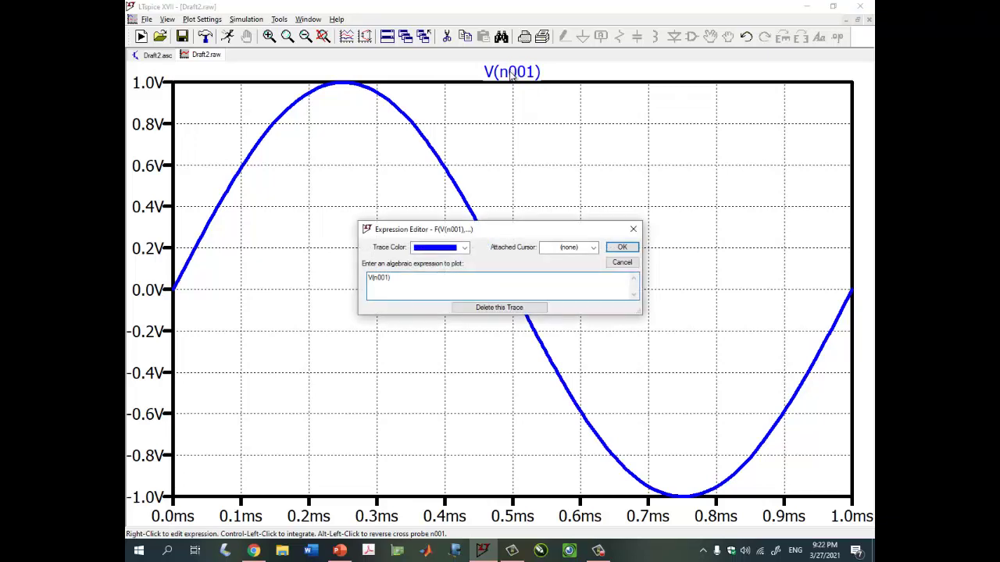
pyautogui.click(500, 308)
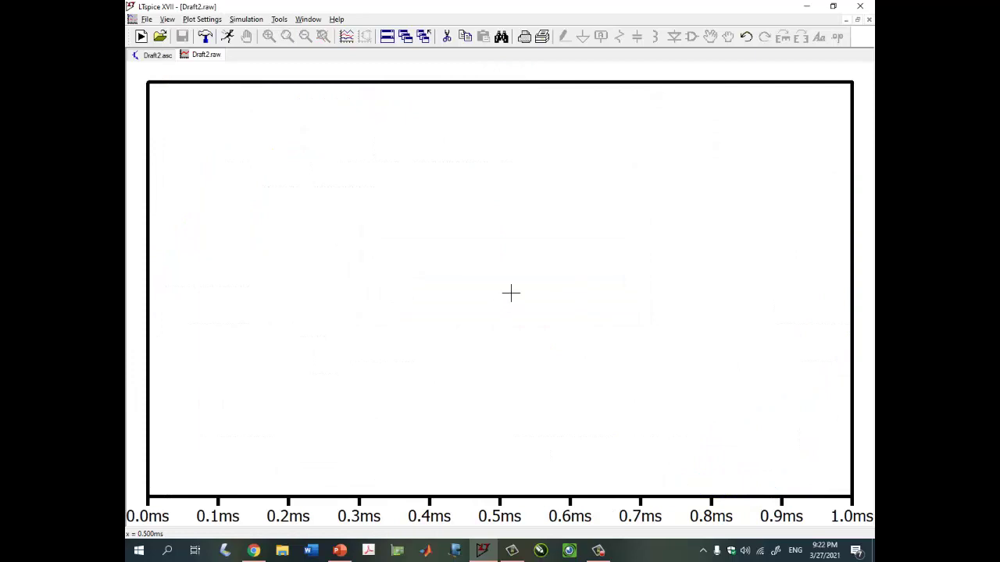
pyautogui.click(857, 19)
pyautogui.click(645, 308)
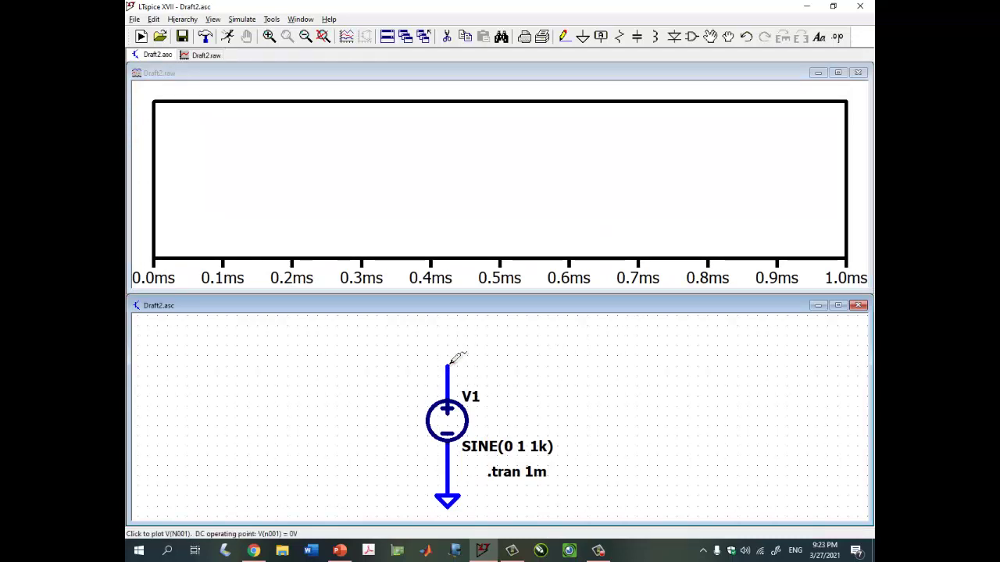
pyautogui.click(452, 361)
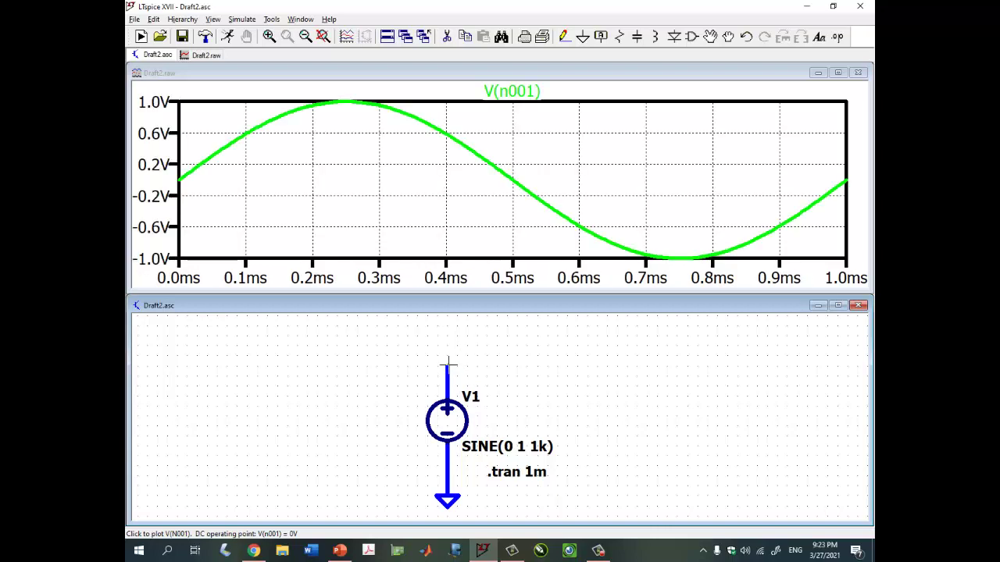
pyautogui.click(838, 73)
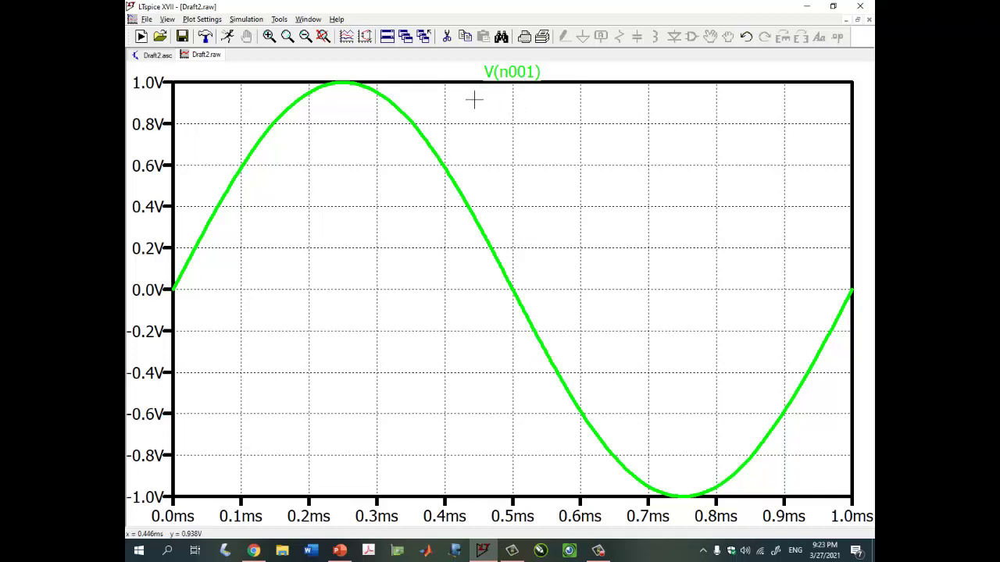
# - Cut the V(n001) trace from the plot and add it back from the available data with Add Traces
pyautogui.press('Delete')
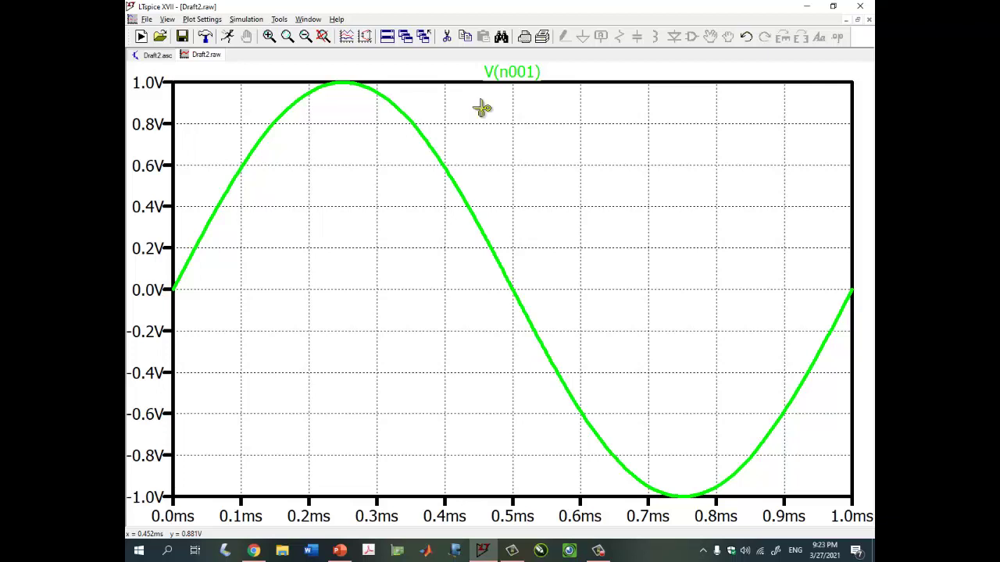
pyautogui.click(518, 71)
pyautogui.press('Escape')
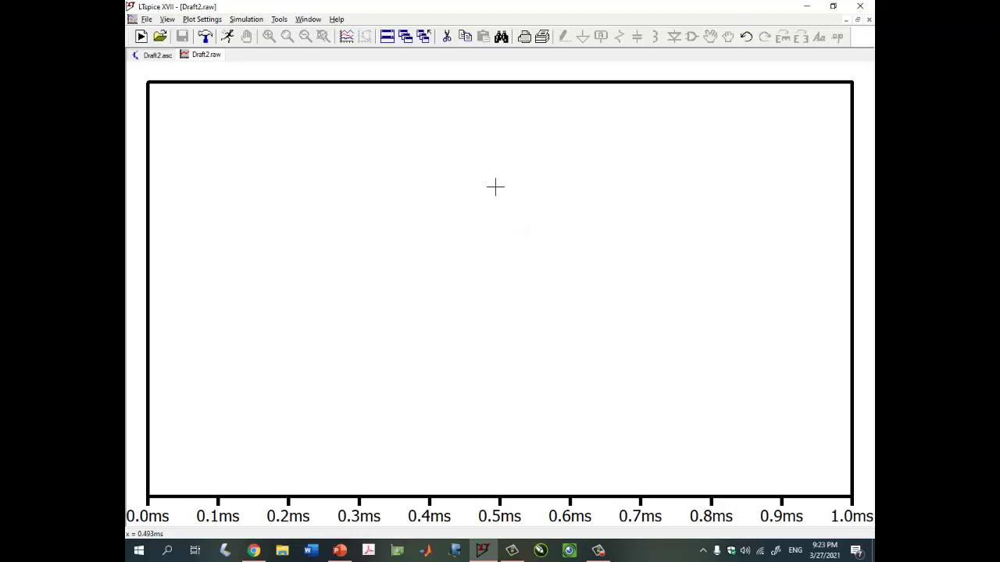
pyautogui.rightClick(495, 189)
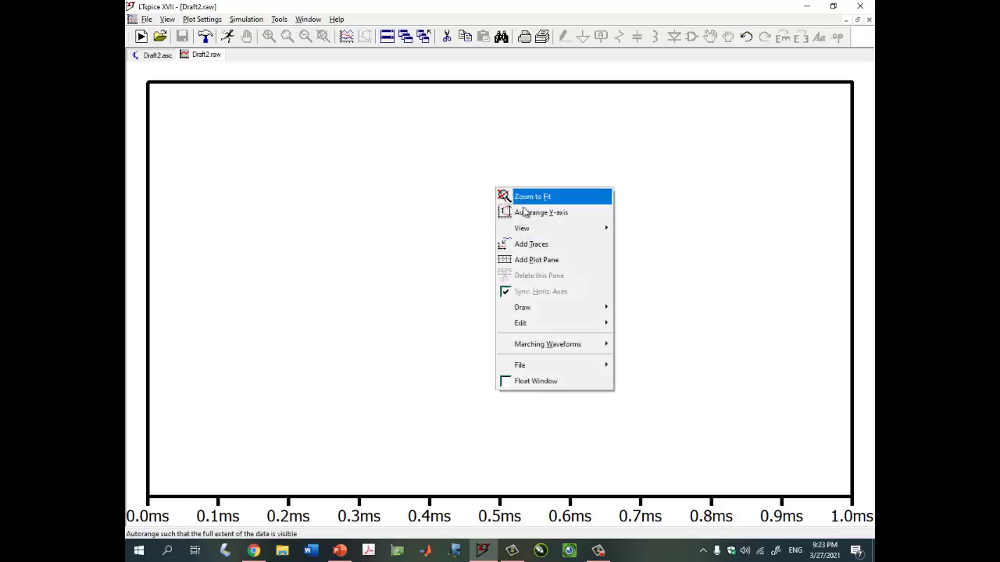
pyautogui.click(532, 248)
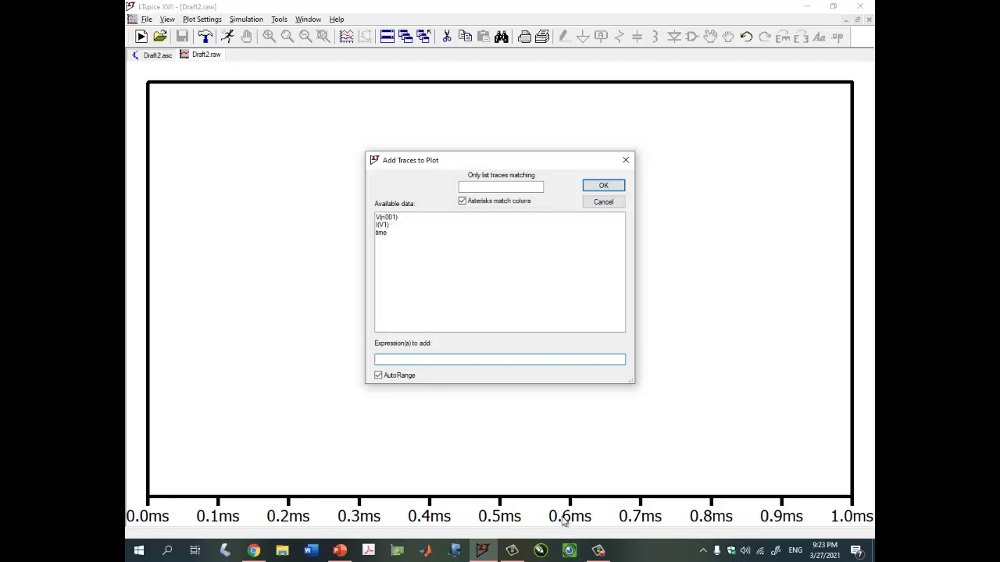
pyautogui.doubleClick(395, 218)
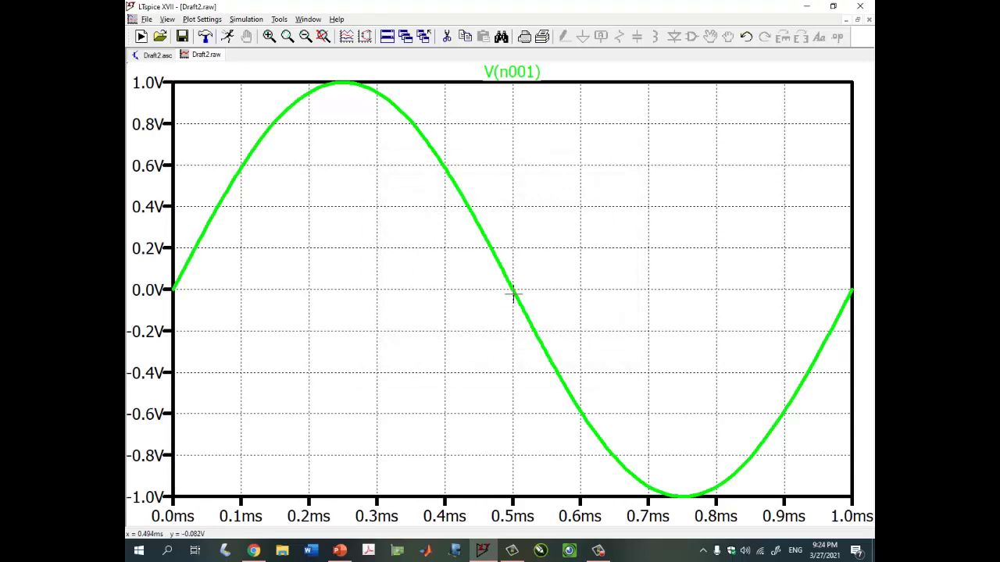
# - Attach the 1st cursor to the V(n001) trace
pyautogui.rightClick(517, 74)
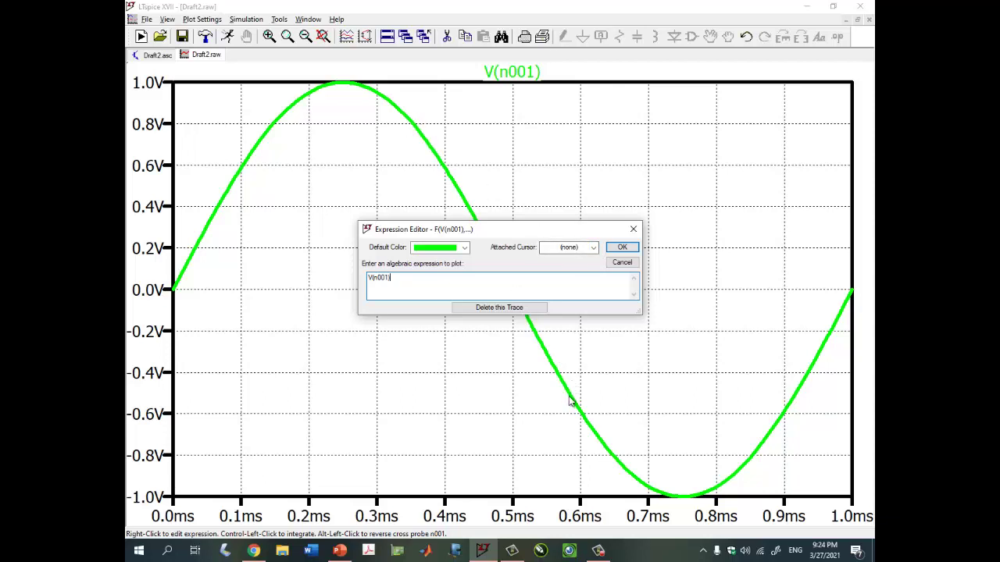
pyautogui.click(590, 250)
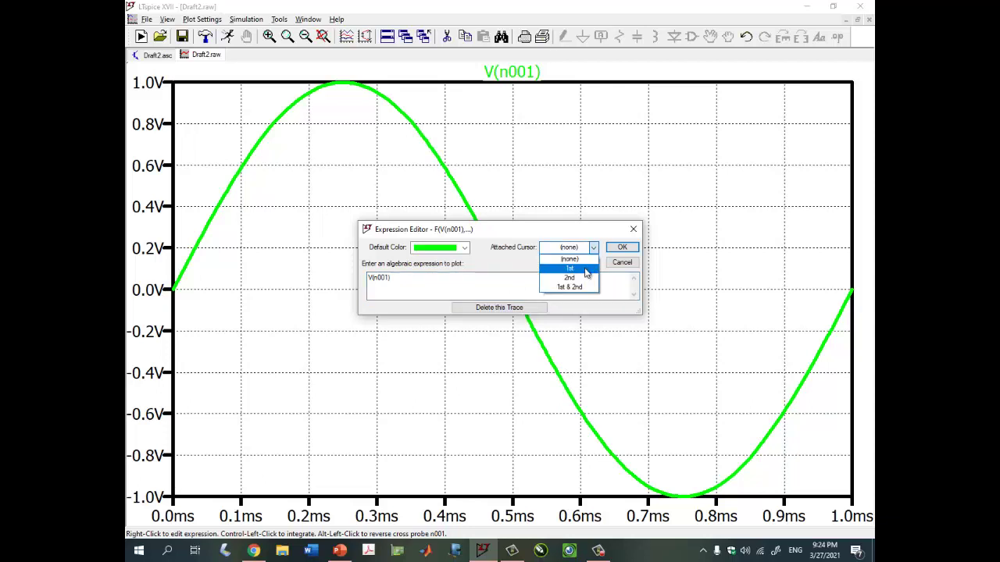
pyautogui.click(586, 270)
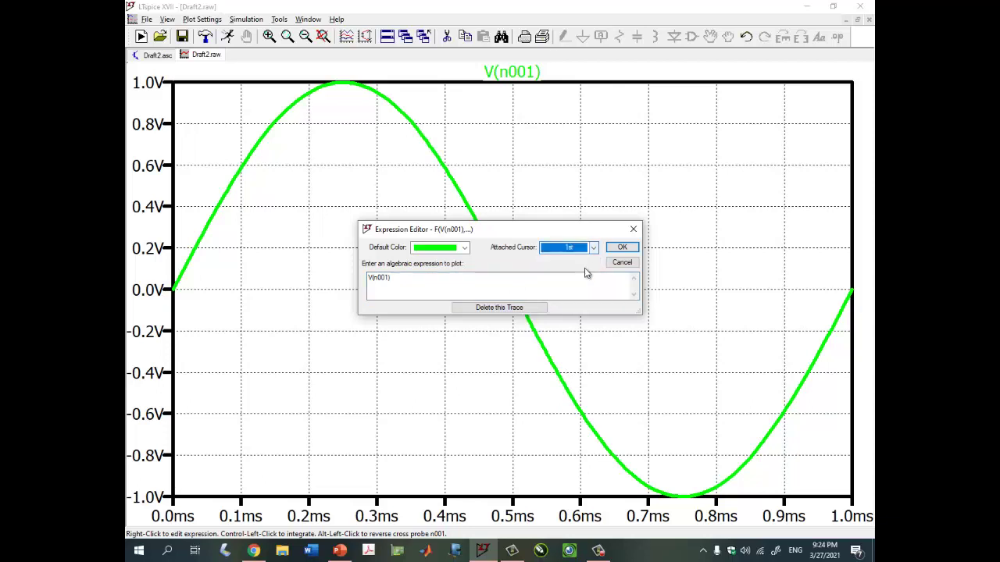
pyautogui.click(622, 247)
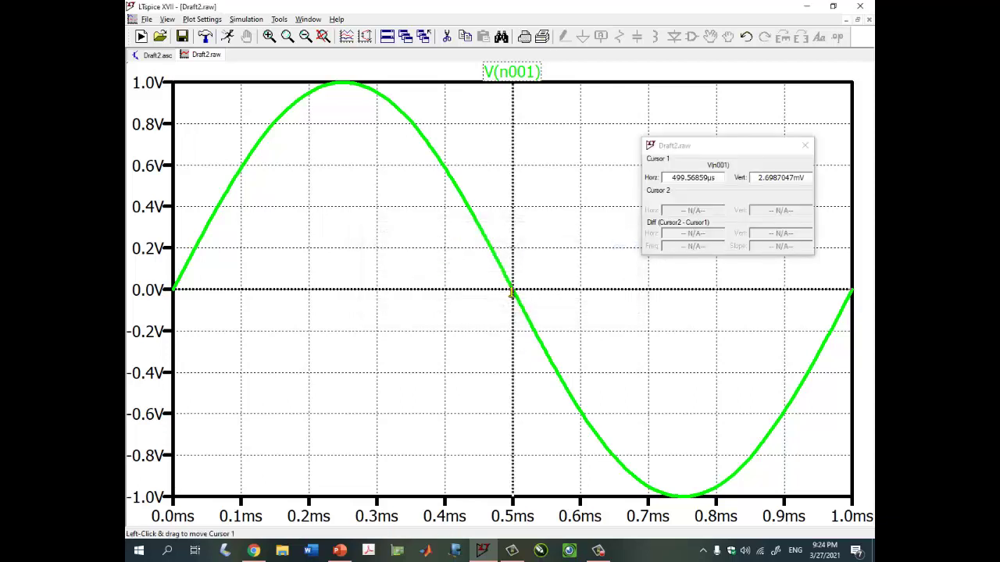
# - Move cursor 1 along the V(n001) trace to about 420 µs and inspect its horizontal and vertical readings
pyautogui.moveTo(508, 295)
pyautogui.mouseDown()
pyautogui.moveTo(459, 217)
pyautogui.moveTo(473, 206)
pyautogui.mouseUp()
pyautogui.moveTo(713, 178); pyautogui.dragTo(674, 177)
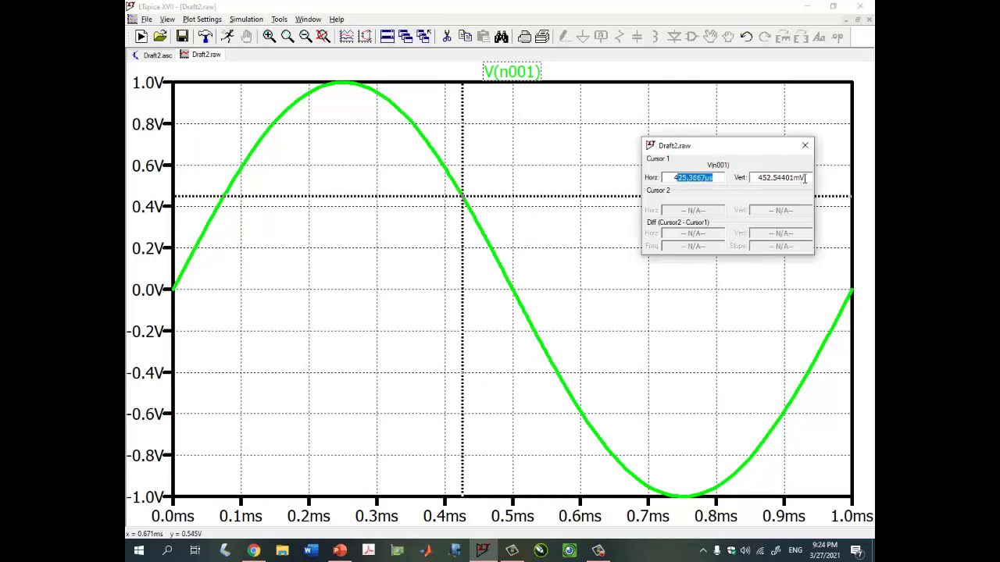
pyautogui.moveTo(805, 178); pyautogui.dragTo(756, 179)
pyautogui.moveTo(462, 196)
pyautogui.mouseDown()
pyautogui.moveTo(467, 203)
pyautogui.moveTo(459, 189)
pyautogui.mouseUp()
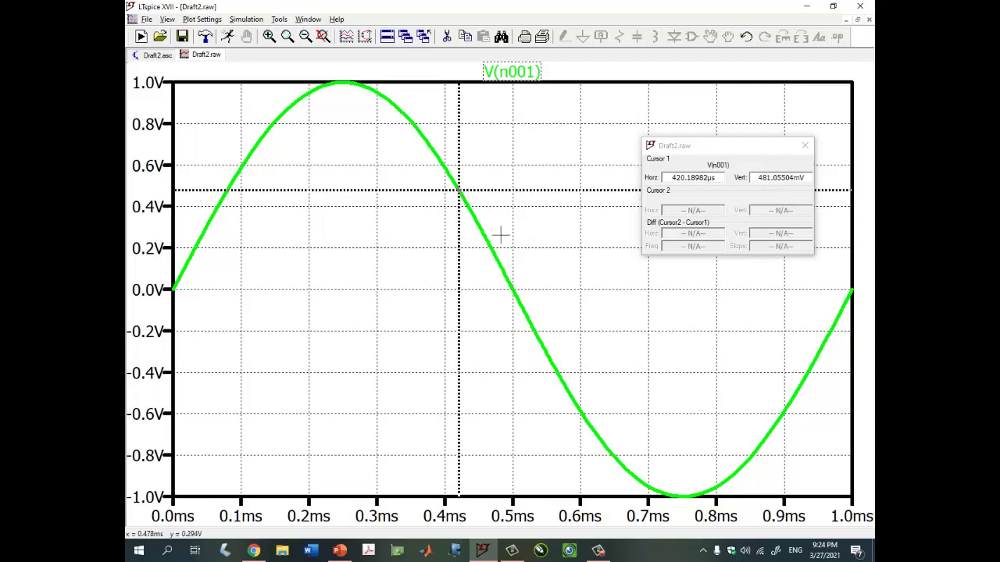
# - Switch the V(n001) trace's attached cursor to the 2nd and move it to about 495 µs
pyautogui.rightClick(518, 72)
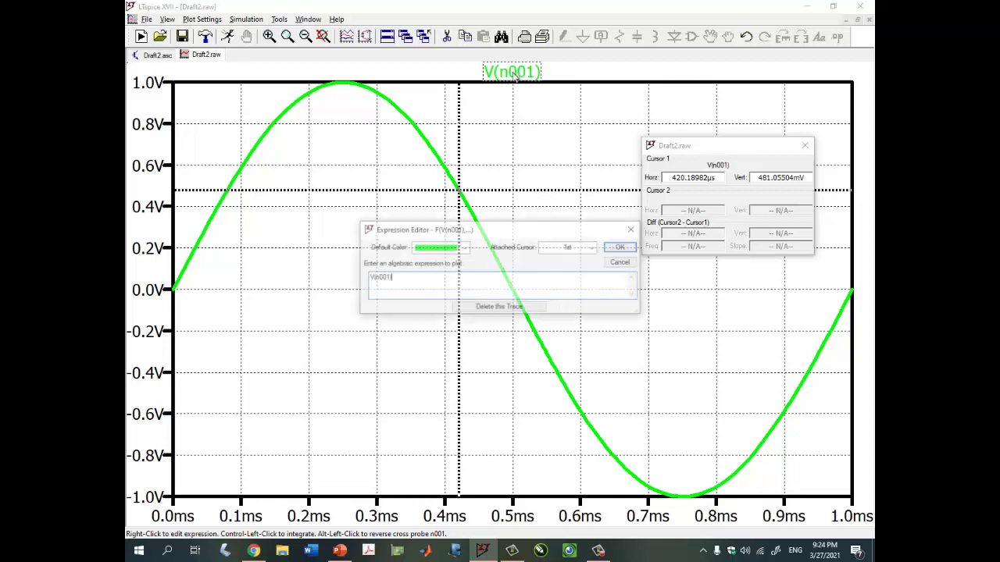
pyautogui.click(594, 248)
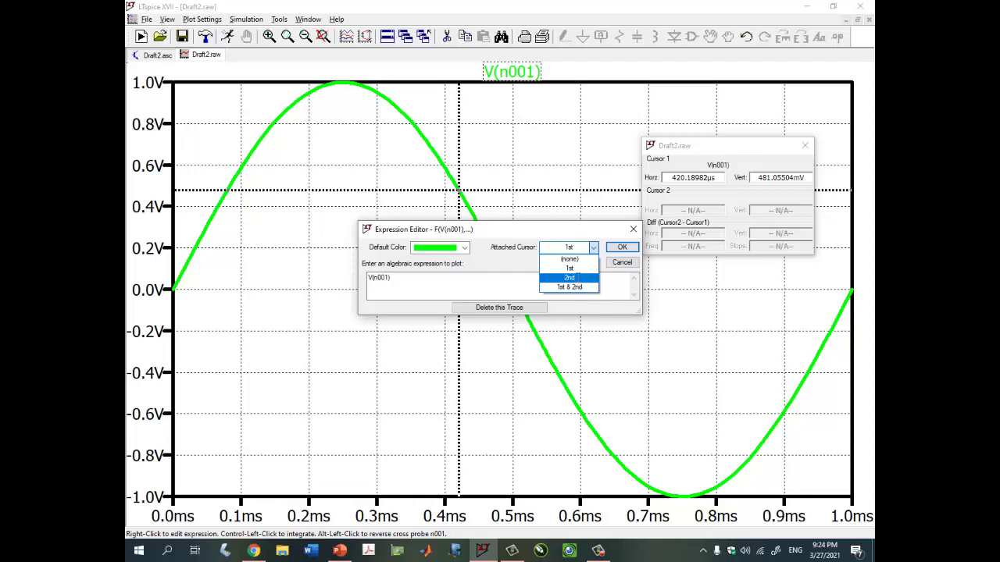
pyautogui.click(570, 277)
pyautogui.click(622, 247)
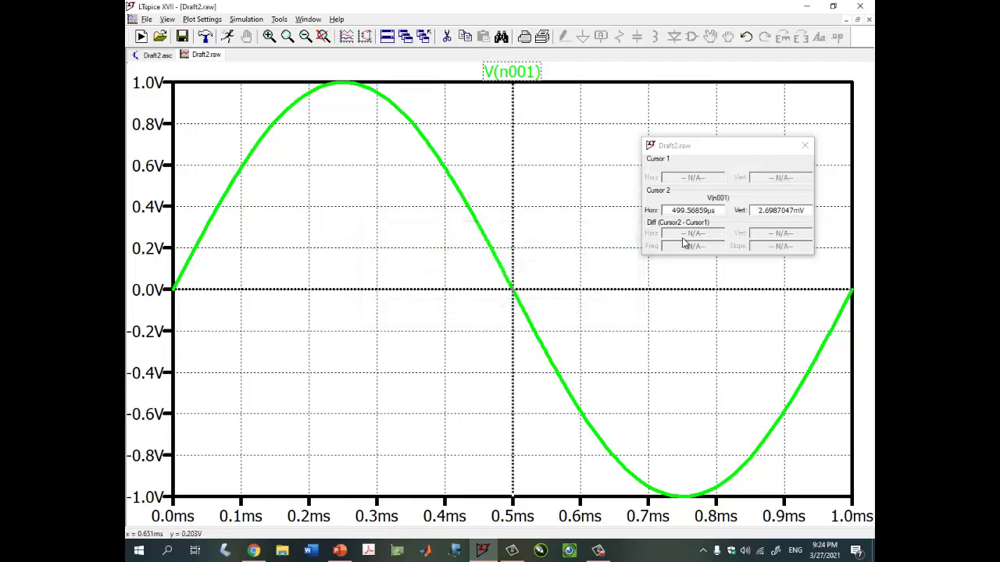
pyautogui.moveTo(715, 210); pyautogui.dragTo(670, 211)
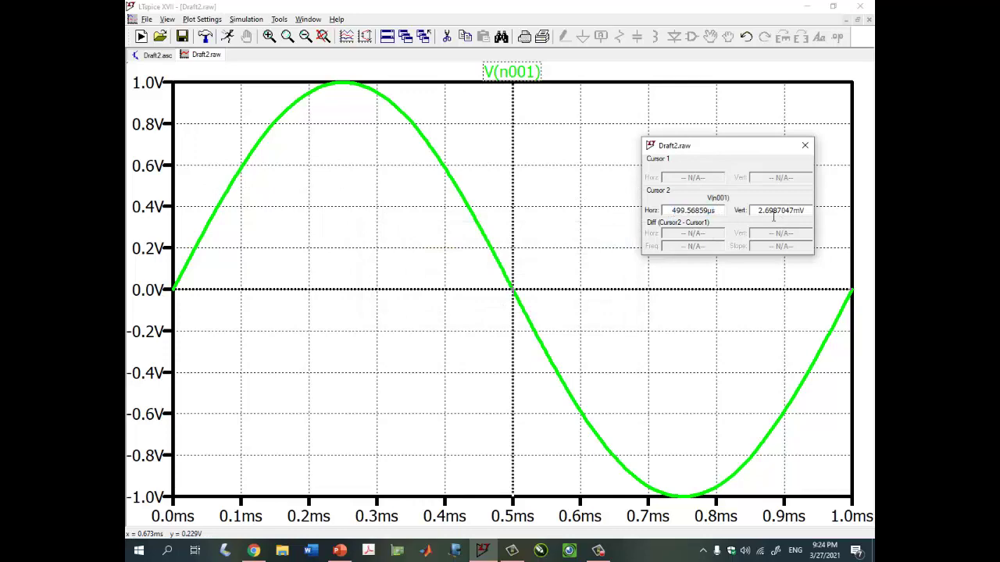
pyautogui.click(514, 293)
pyautogui.moveTo(514, 293)
pyautogui.mouseDown()
pyautogui.moveTo(544, 349)
pyautogui.moveTo(510, 285)
pyautogui.mouseUp()
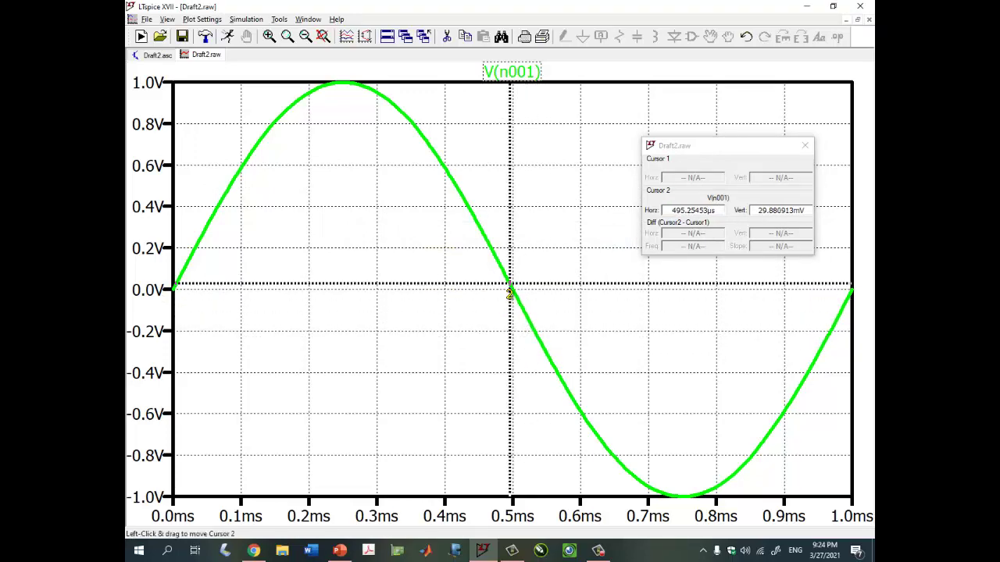
# - Attach both the 1st and 2nd cursors to the V(n001) trace and inspect their horizontal readings
pyautogui.rightClick(526, 72)
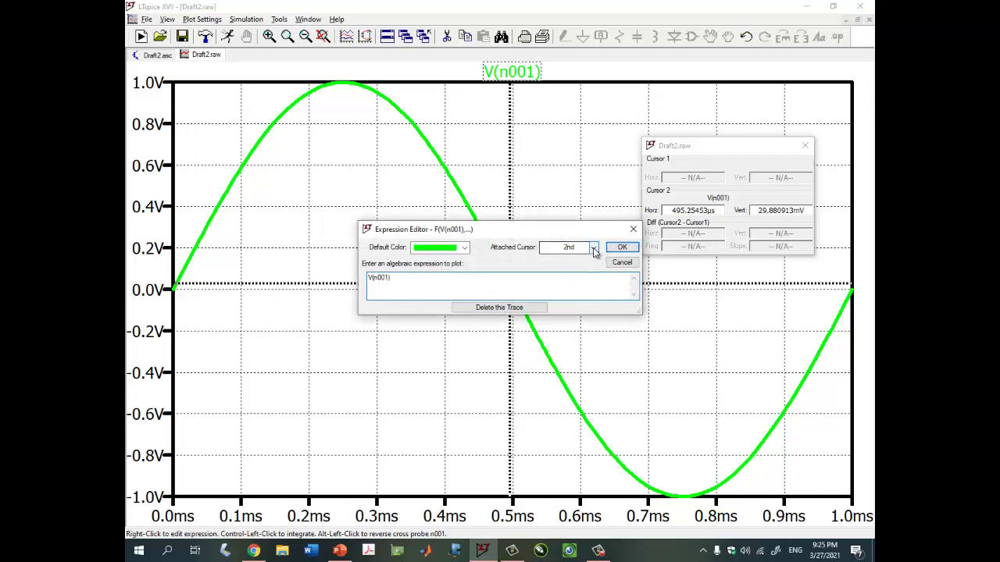
pyautogui.click(594, 249)
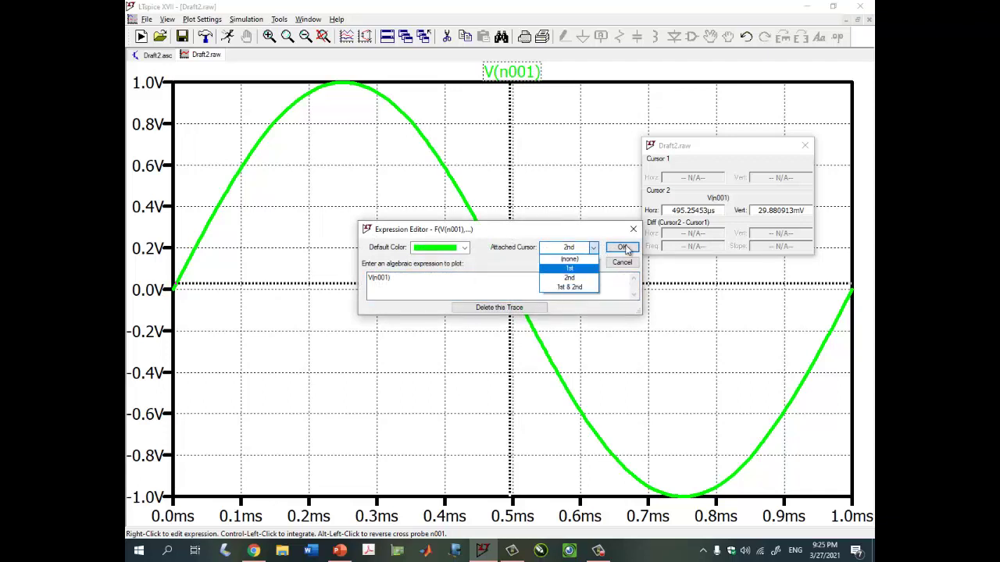
pyautogui.click(584, 287)
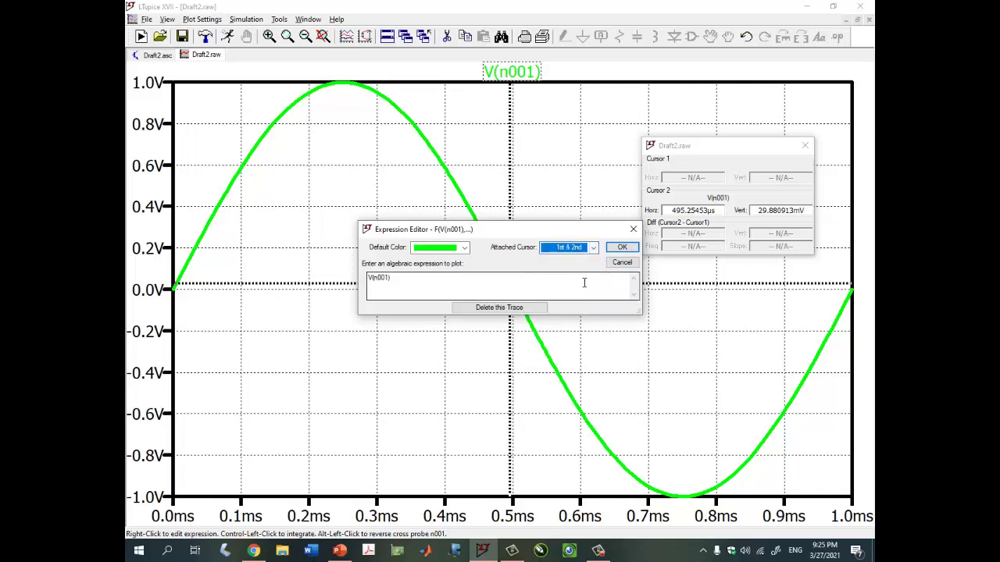
pyautogui.click(622, 247)
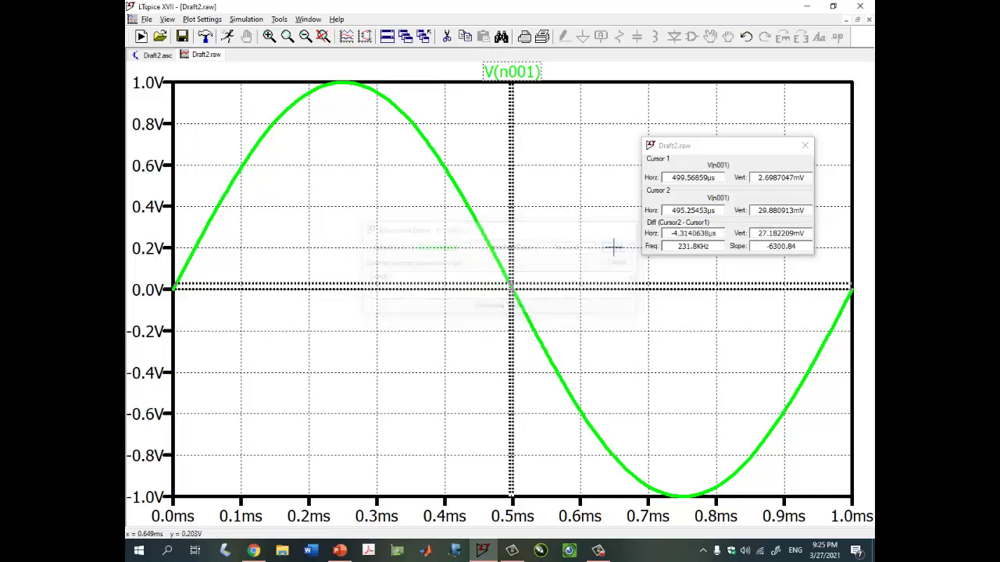
pyautogui.moveTo(720, 177); pyautogui.dragTo(663, 178)
pyautogui.doubleClick(688, 210)
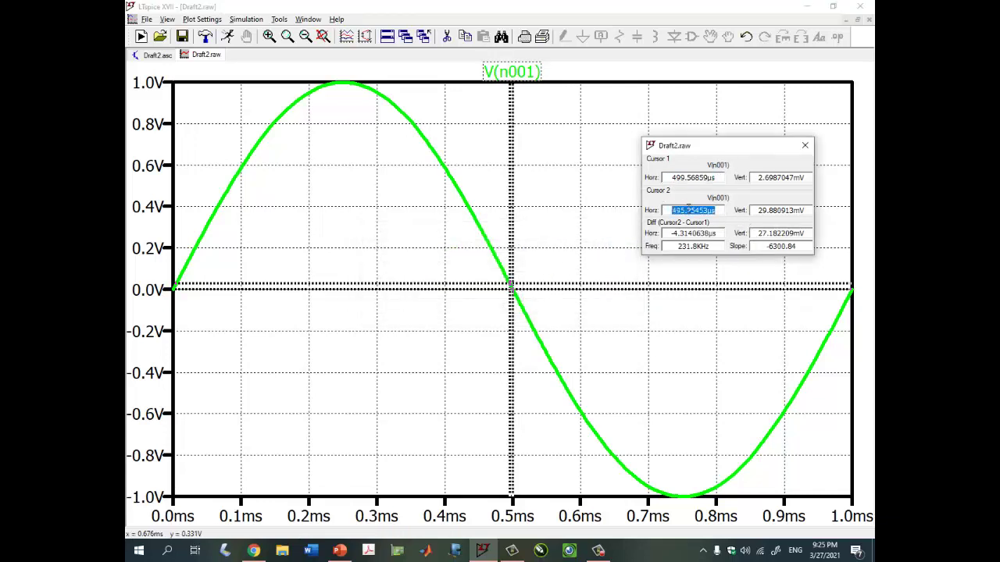
# - Move cursor 2 to about 420 µs and cursor 1 to about 562 µs on V(n001), and close the cursor readout
pyautogui.moveTo(512, 288); pyautogui.dragTo(459, 190)
pyautogui.moveTo(512, 290); pyautogui.dragTo(551, 343)
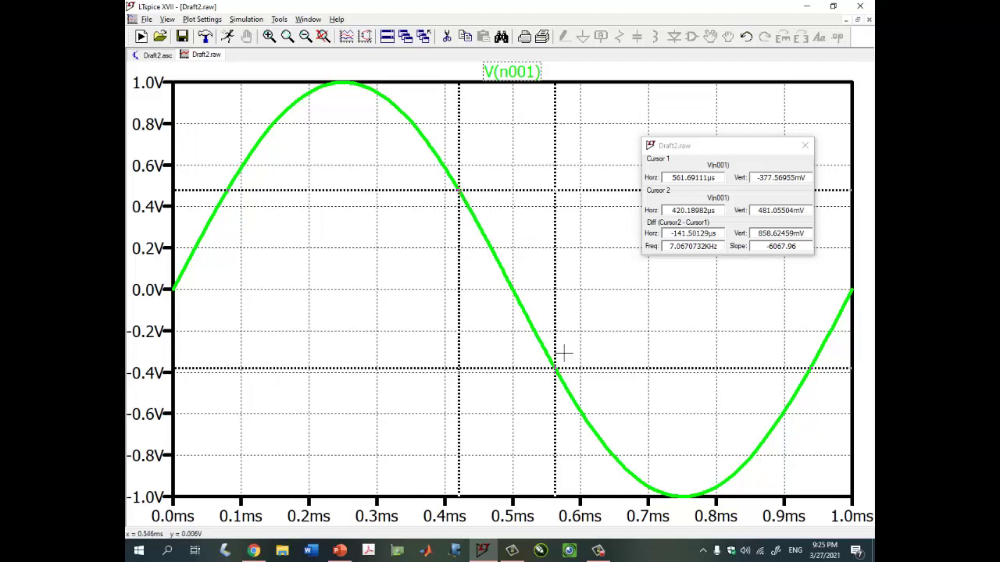
pyautogui.click(810, 150)
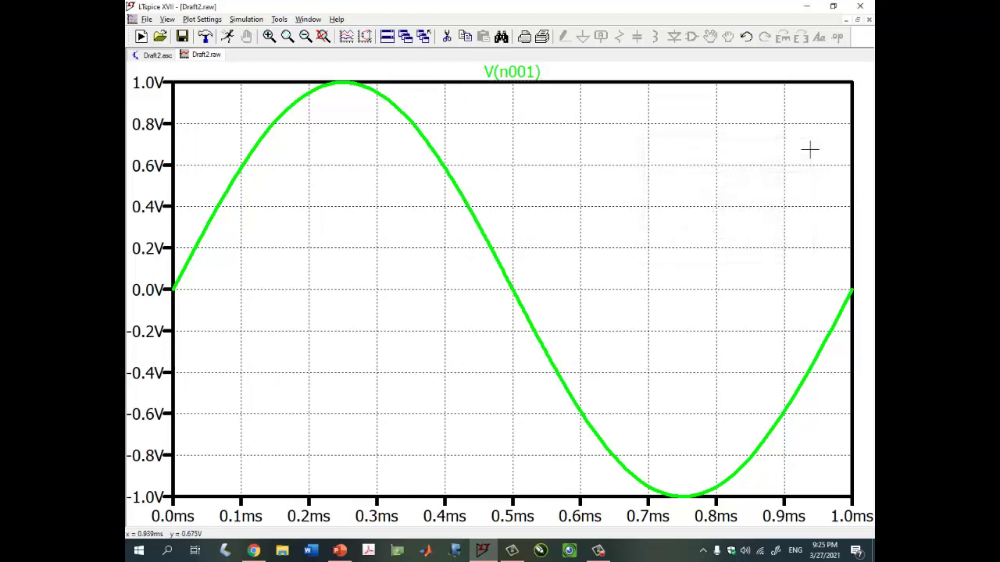
# - Attach both cursors directly from the V(n001) label, place them at about 551 µs and 450 µs, and close the readout
pyautogui.click(522, 72)
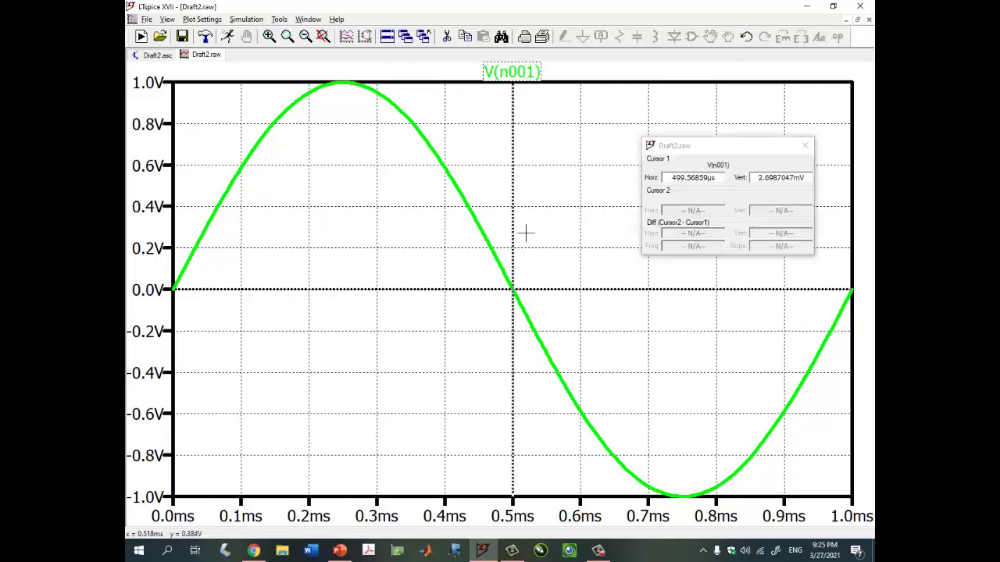
pyautogui.moveTo(506, 291); pyautogui.dragTo(547, 348)
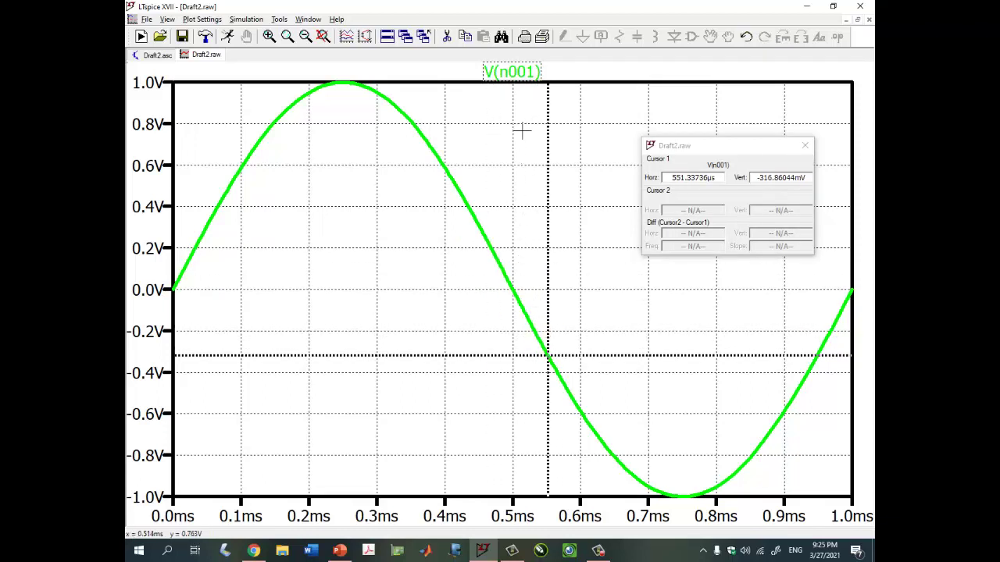
pyautogui.click(516, 72)
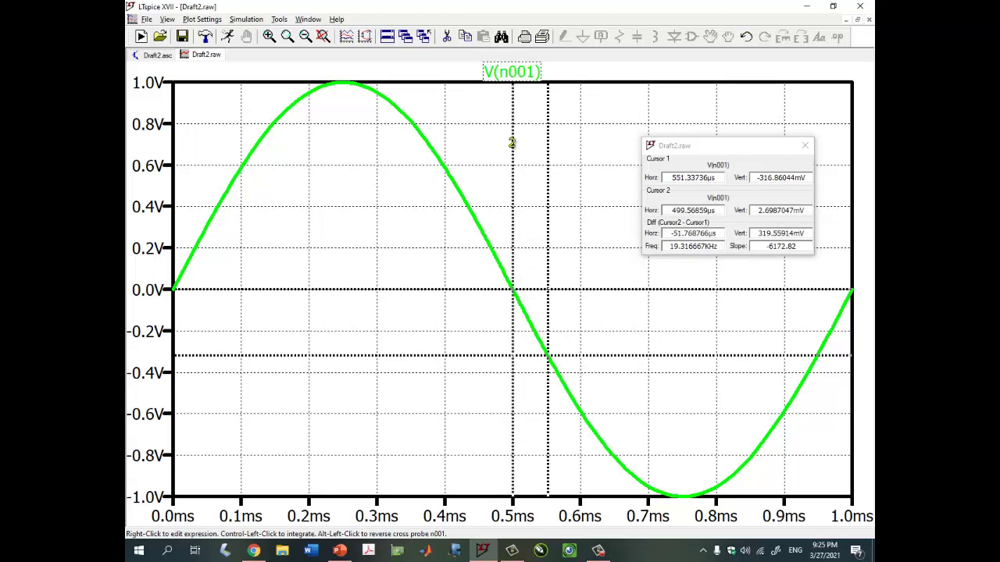
pyautogui.moveTo(514, 290)
pyautogui.mouseDown()
pyautogui.moveTo(464, 212)
pyautogui.moveTo(485, 239)
pyautogui.moveTo(467, 213)
pyautogui.moveTo(479, 225)
pyautogui.mouseUp()
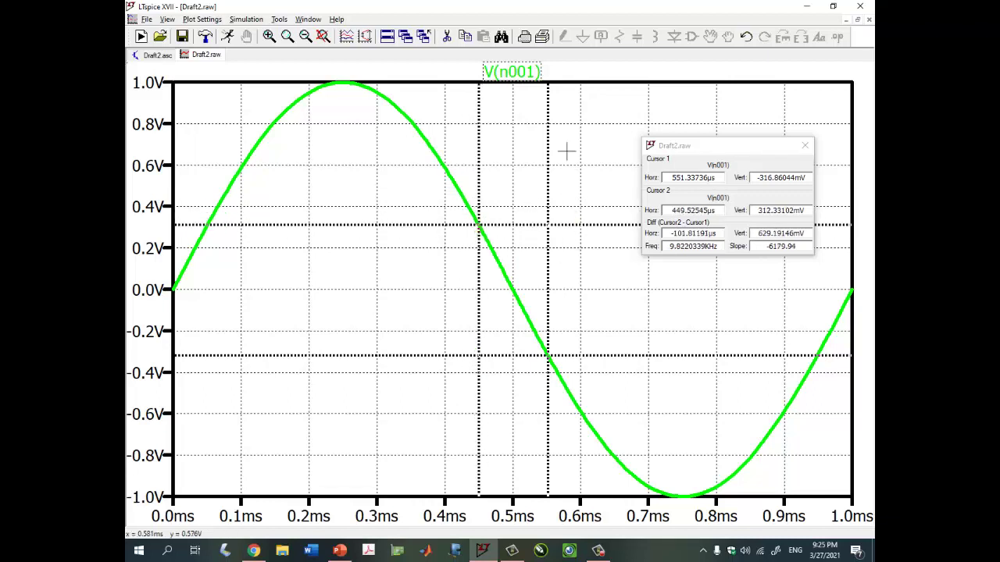
pyautogui.click(804, 147)
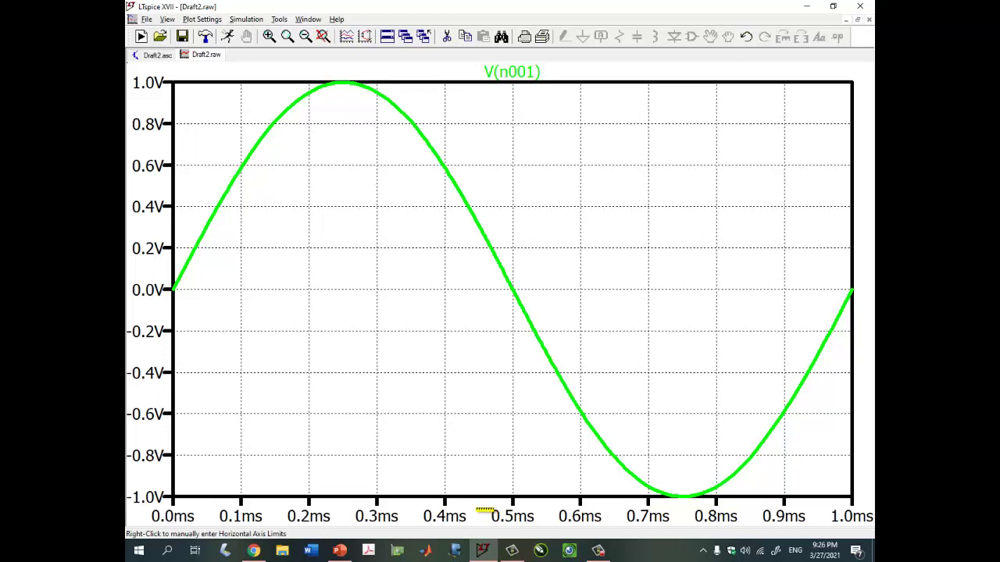
# - Set the horizontal axis tick spacing to 200 µs and its right limit to 800 µs
pyautogui.rightClick(487, 514)
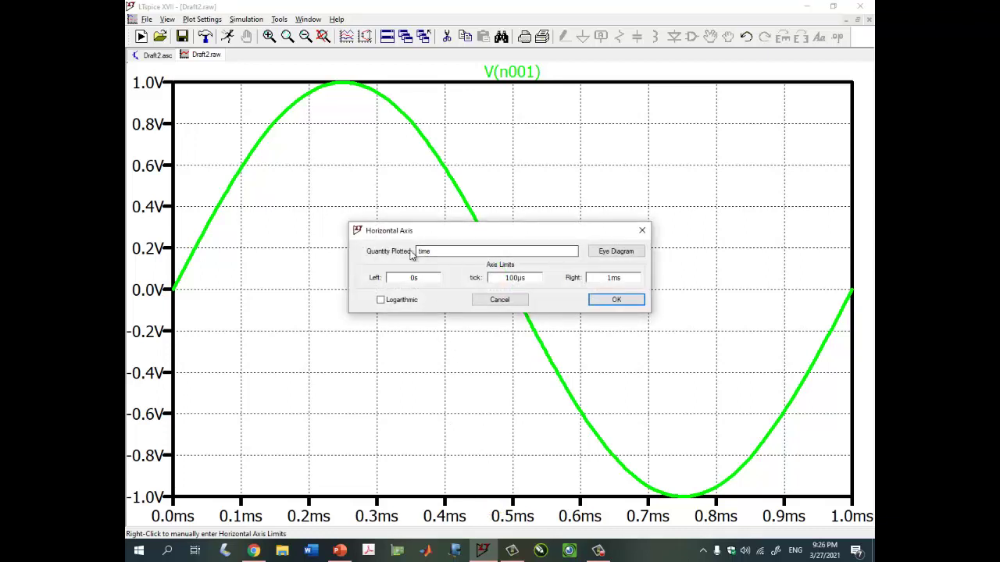
pyautogui.moveTo(446, 232); pyautogui.dragTo(448, 235)
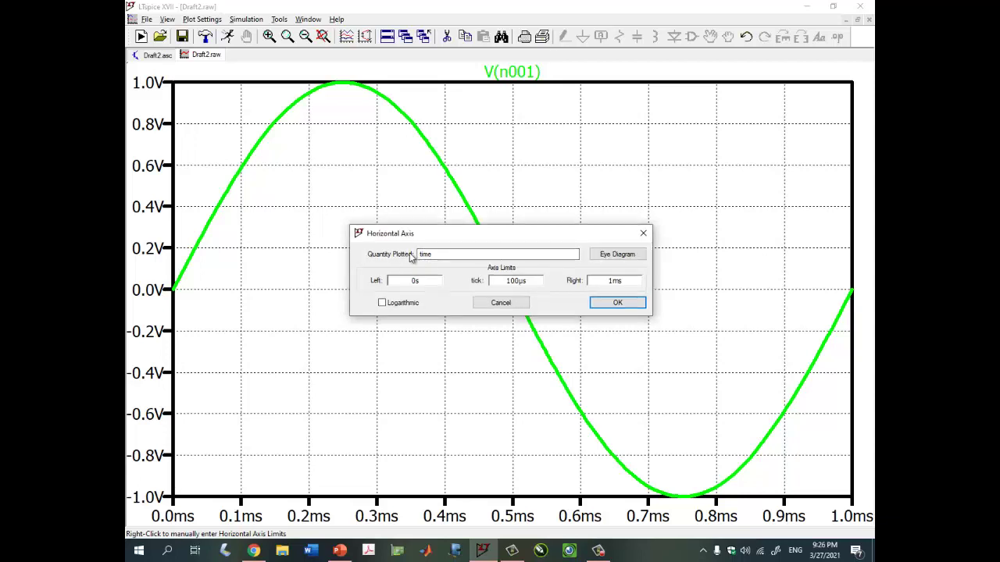
pyautogui.click(417, 255)
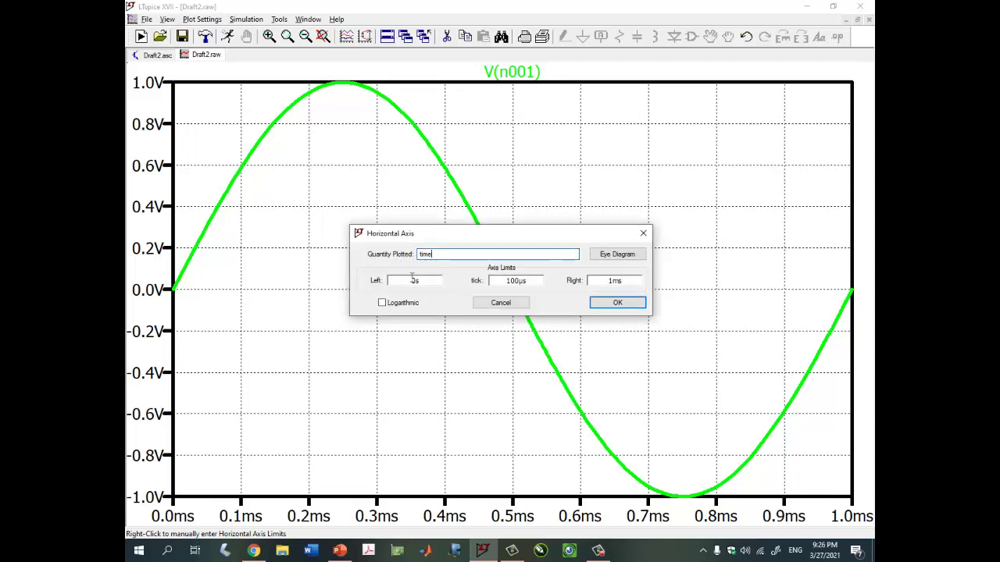
pyautogui.doubleClick(416, 280)
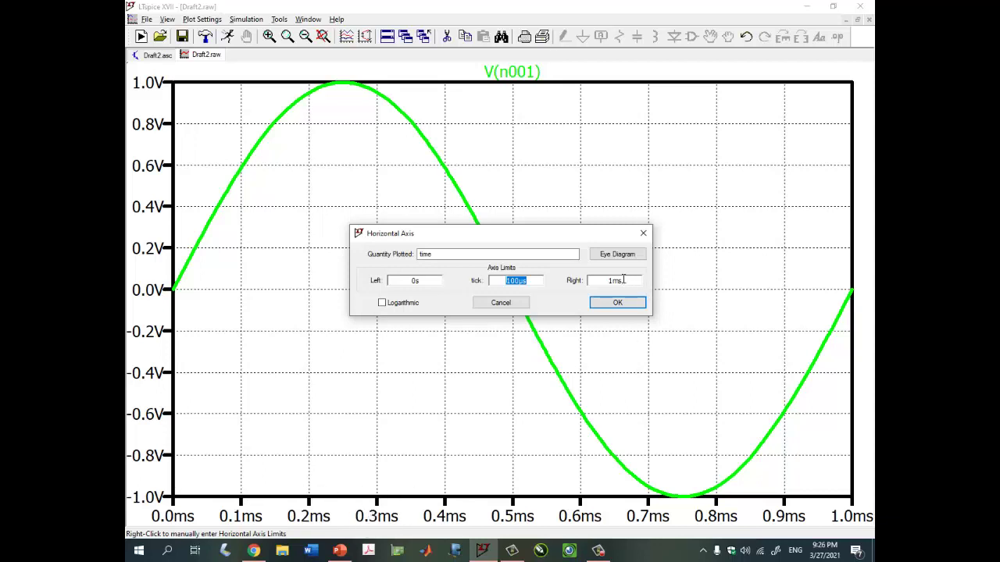
pyautogui.moveTo(623, 279)
pyautogui.mouseDown()
pyautogui.moveTo(605, 281)
pyautogui.moveTo(623, 281)
pyautogui.mouseUp()
pyautogui.click(604, 303)
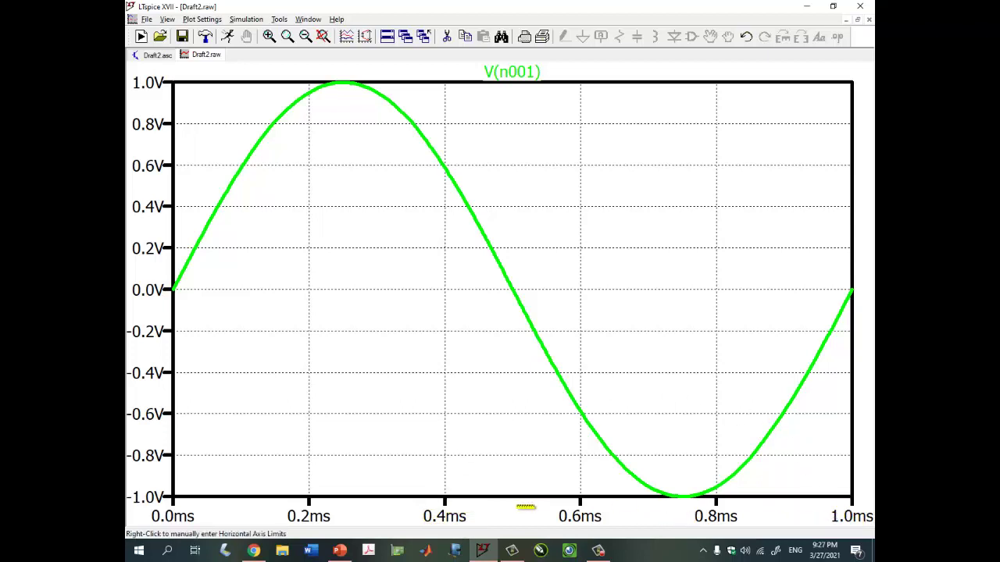
pyautogui.rightClick(518, 511)
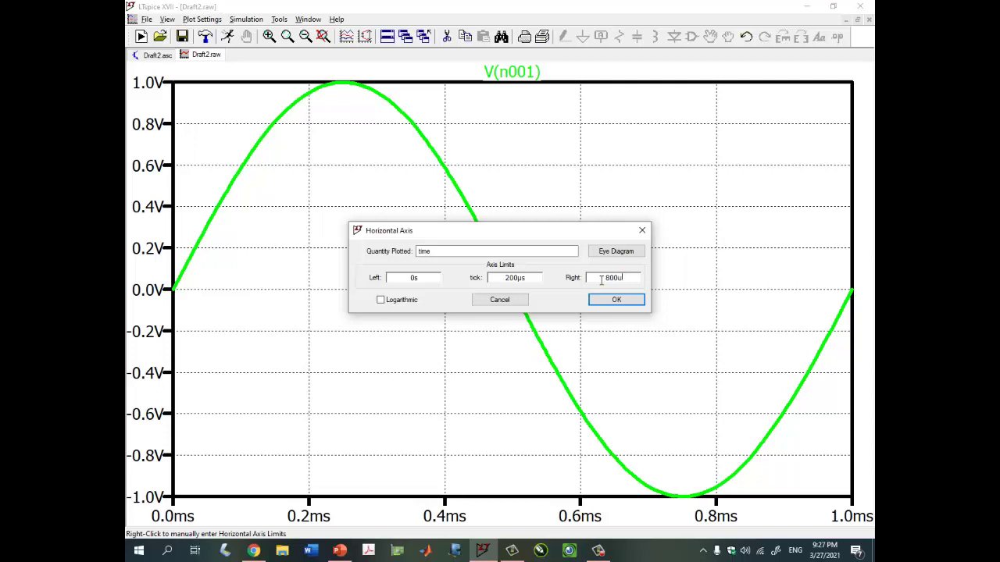
pyautogui.click(616, 300)
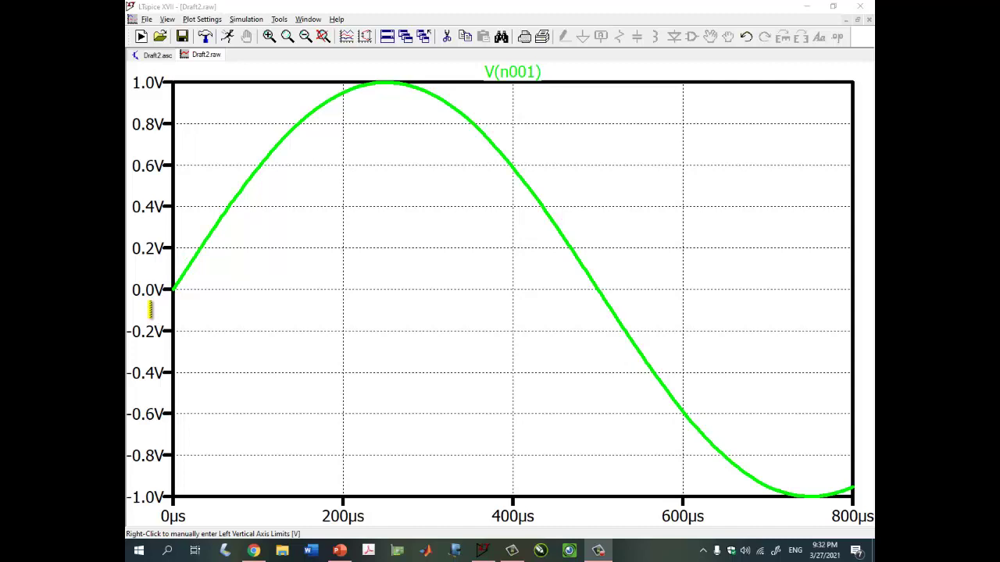
# - Set the vertical axis tick spacing to 100 mV
pyautogui.rightClick(150, 310)
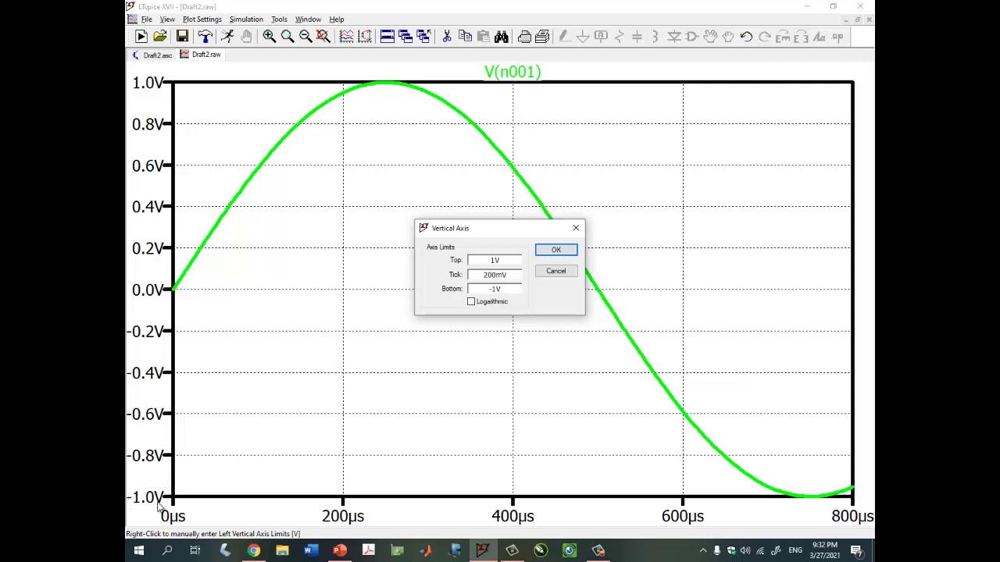
pyautogui.doubleClick(504, 290)
pyautogui.click(489, 279)
pyautogui.moveTo(472, 260); pyautogui.dragTo(505, 261)
pyautogui.click(519, 260)
pyautogui.click(555, 249)
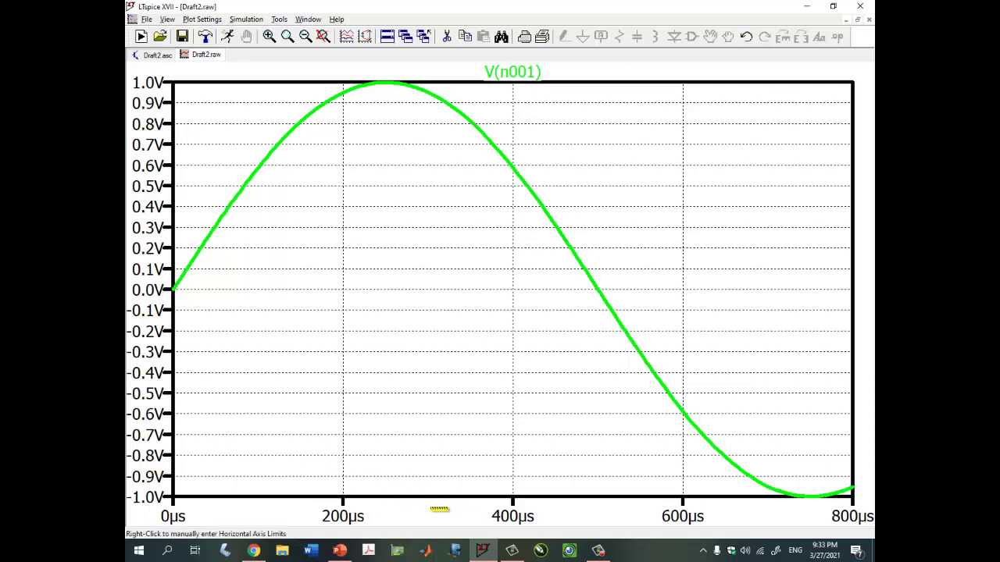
# - Set the horizontal axis right limit to 1 ms and its tick spacing to 100 µs
pyautogui.rightClick(440, 510)
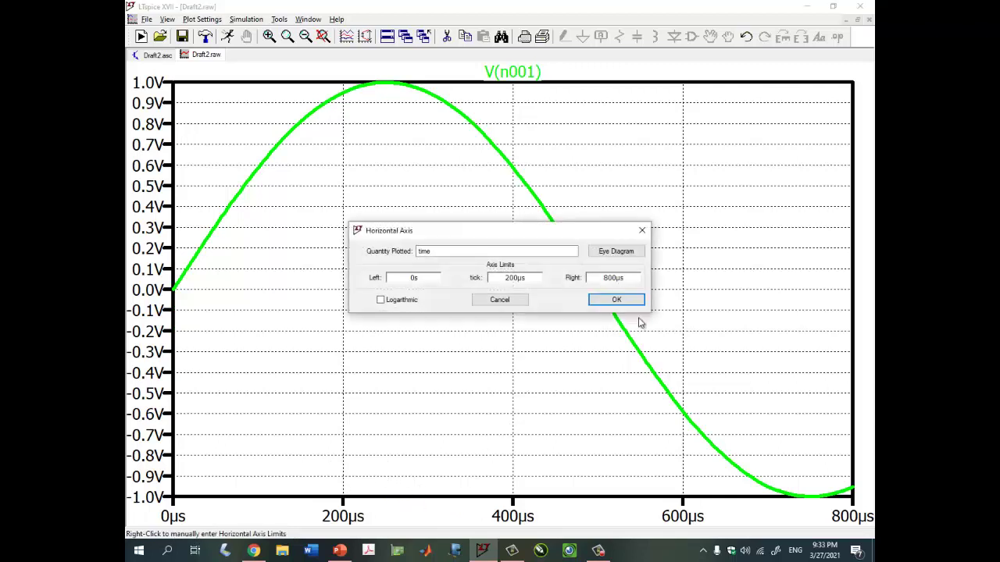
pyautogui.moveTo(625, 278); pyautogui.dragTo(604, 273)
pyautogui.write('1m')
pyautogui.press('Return')
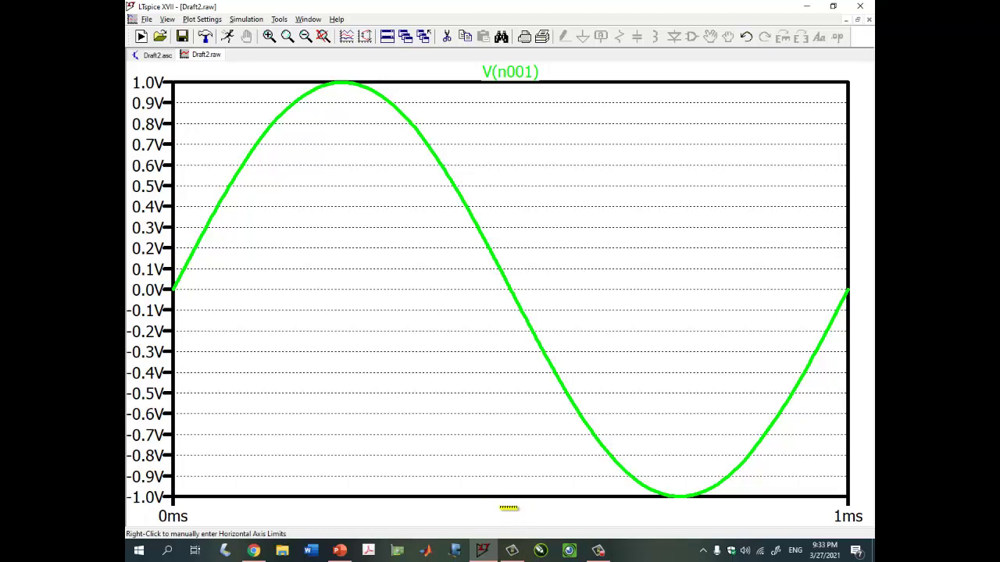
pyautogui.rightClick(509, 509)
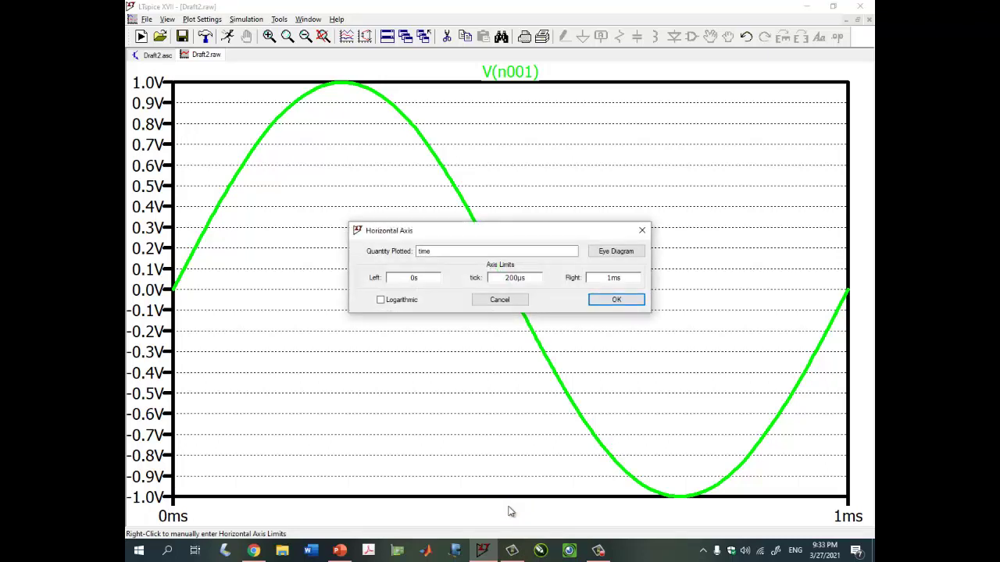
pyautogui.click(506, 278)
pyautogui.moveTo(509, 278); pyautogui.dragTo(504, 279)
pyautogui.click(603, 305)
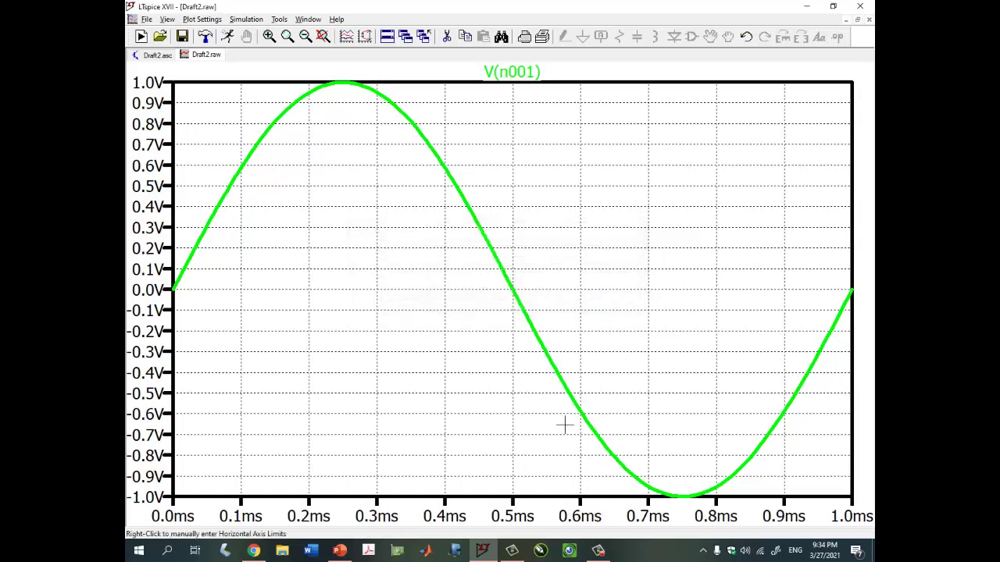
# - Set the vertical axis tick spacing to 250 mV
pyautogui.rightClick(158, 235)
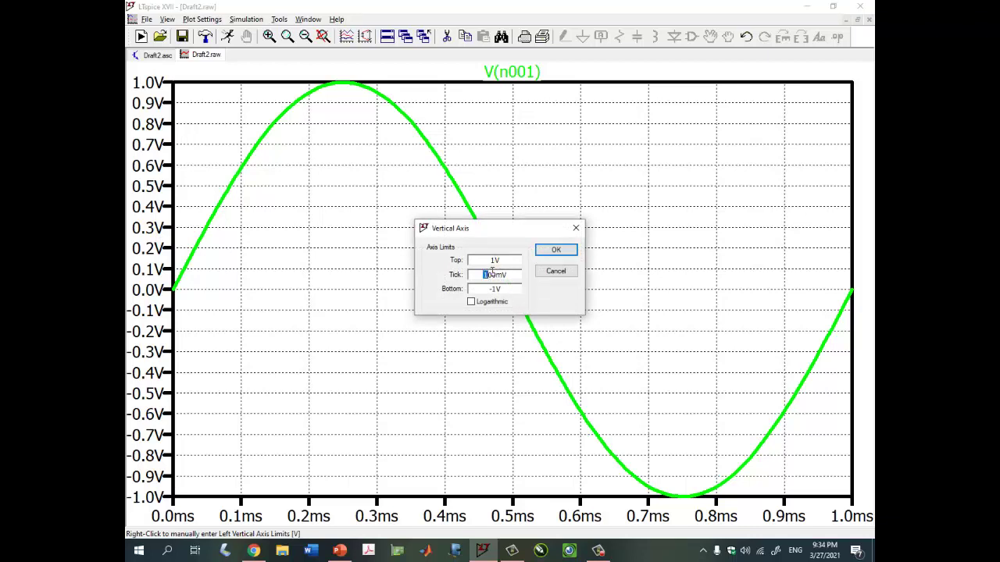
pyautogui.write('20')
pyautogui.press('Return')
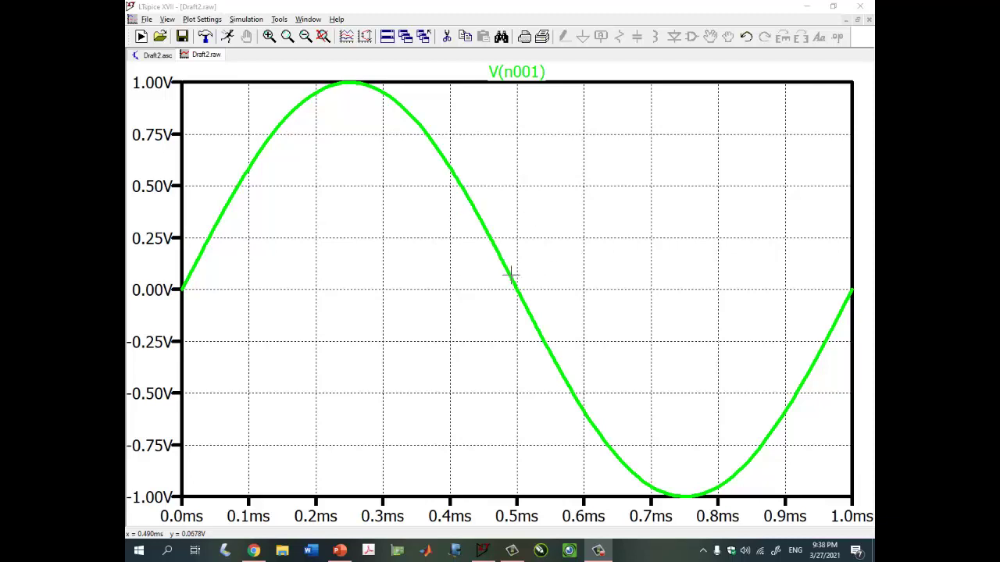
# - Add a second plot pane above the V(n001) plot and plot the source current I(V1) in it
pyautogui.rightClick(556, 204)
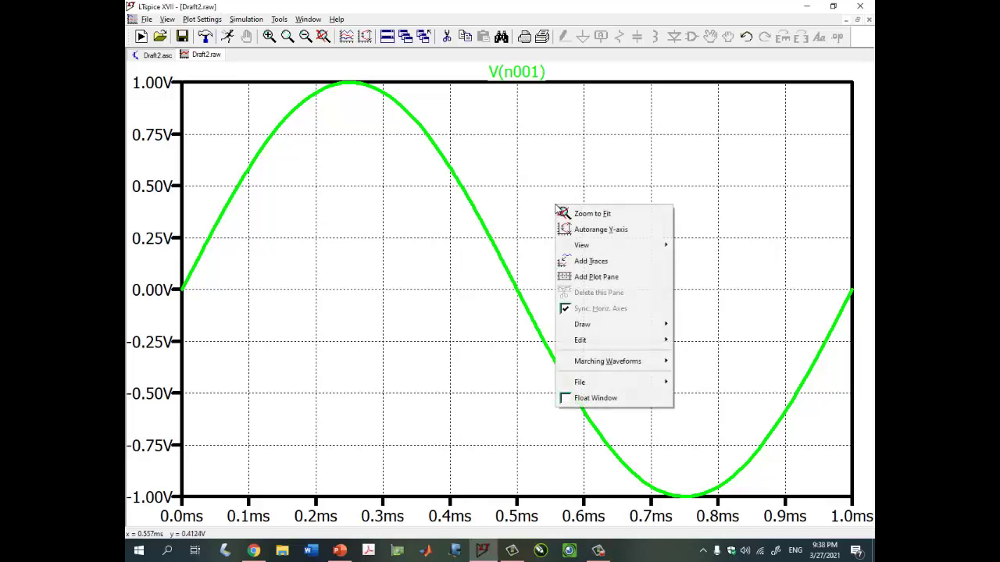
pyautogui.click(590, 274)
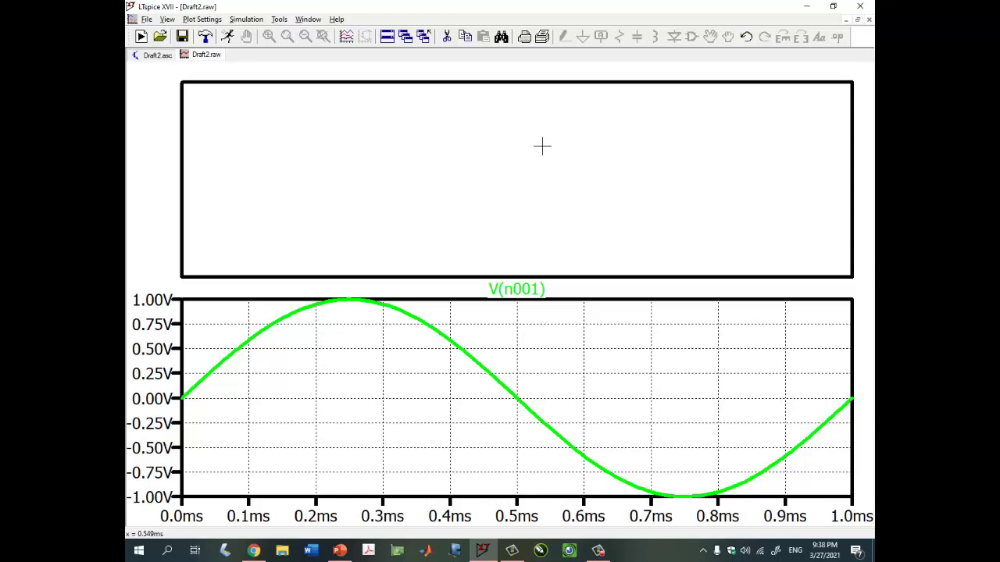
pyautogui.rightClick(501, 134)
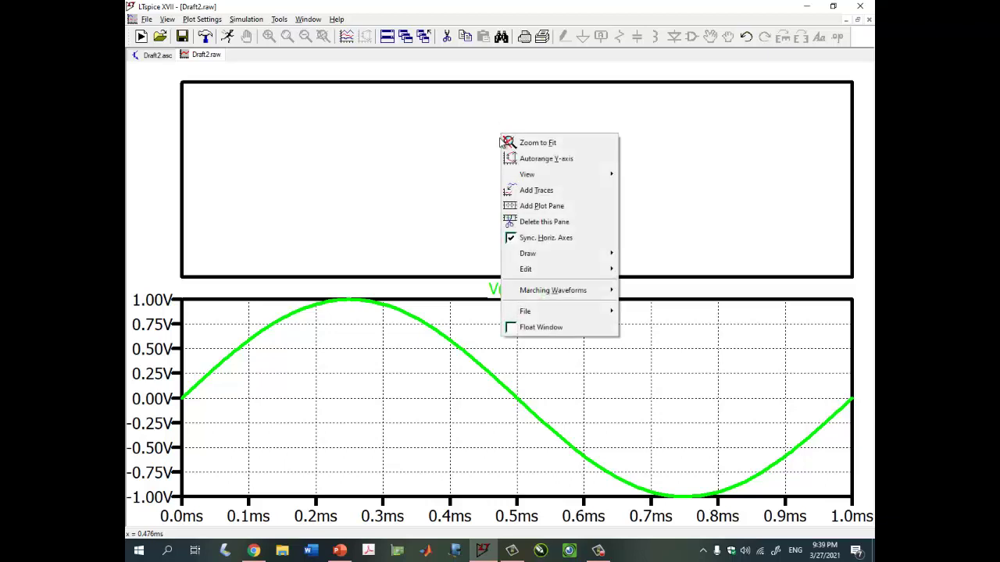
pyautogui.click(525, 190)
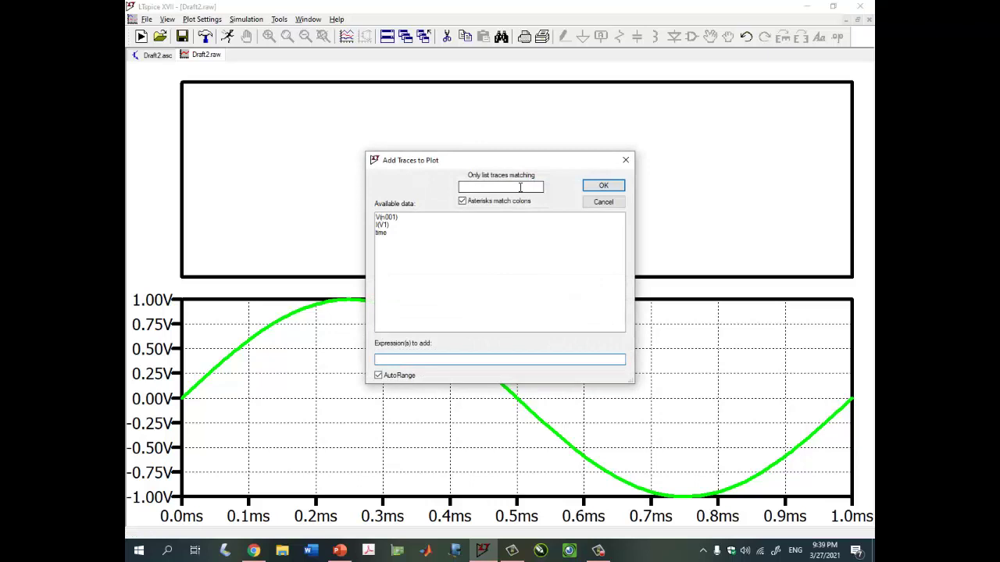
pyautogui.click(385, 225)
pyautogui.click(614, 185)
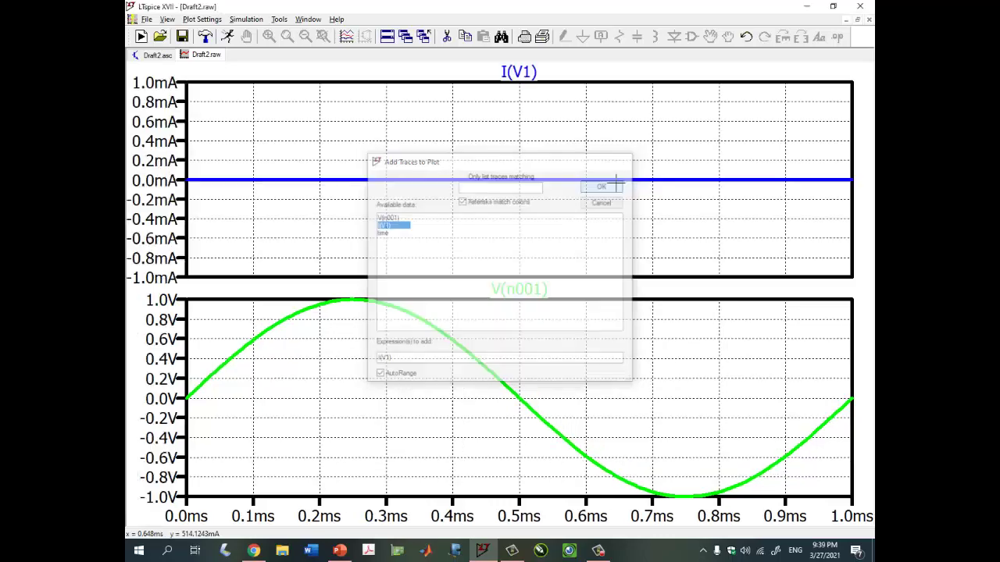
pyautogui.click(857, 21)
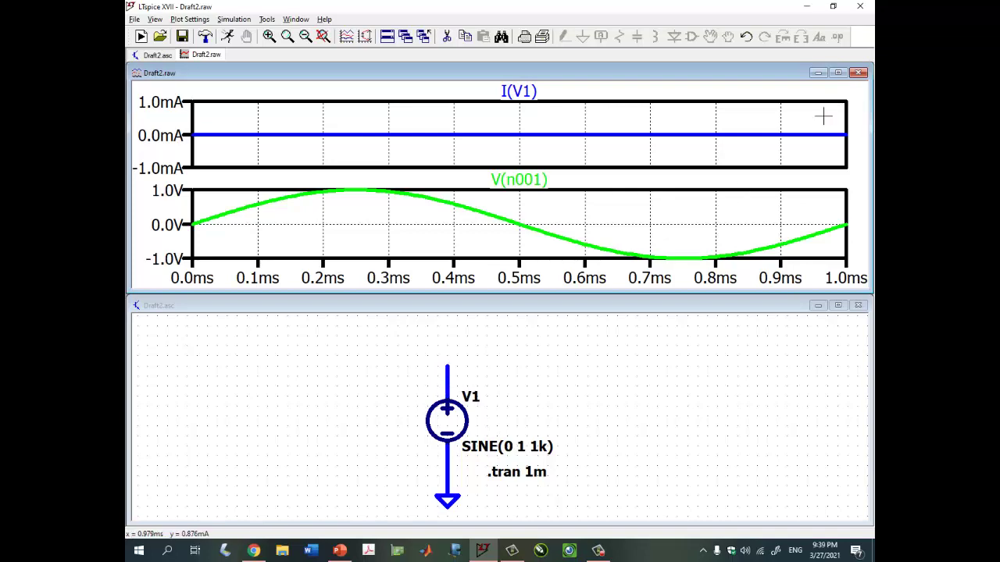
pyautogui.click(837, 72)
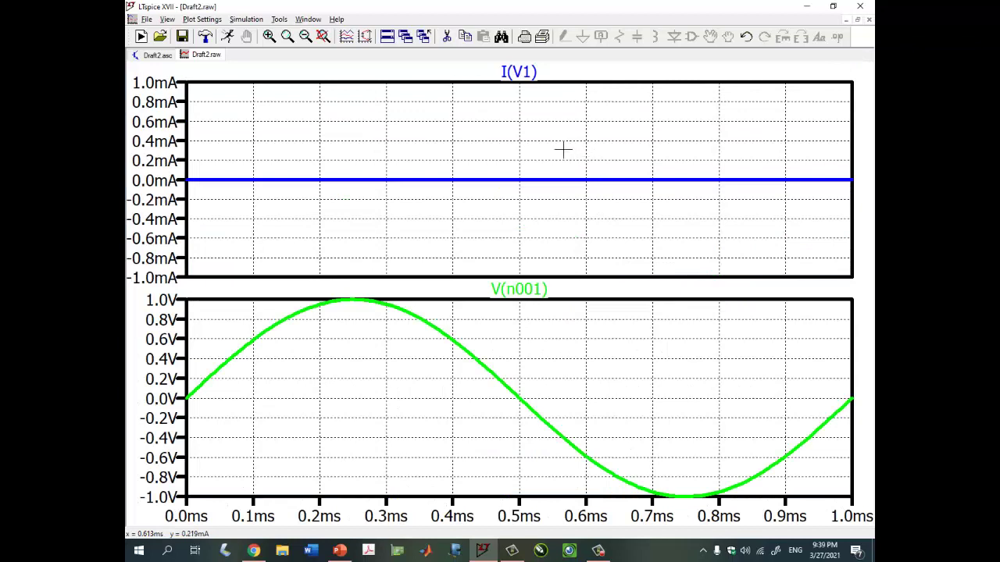
# - Turn off the grid in both the I(V1) and V(n001) plot panes
pyautogui.rightClick(551, 128)
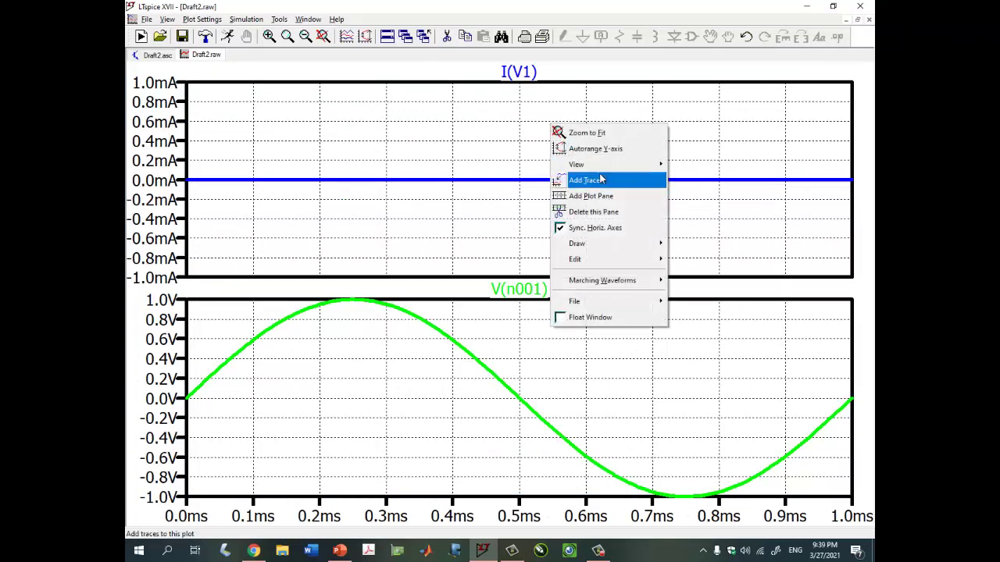
pyautogui.moveTo(622, 170)
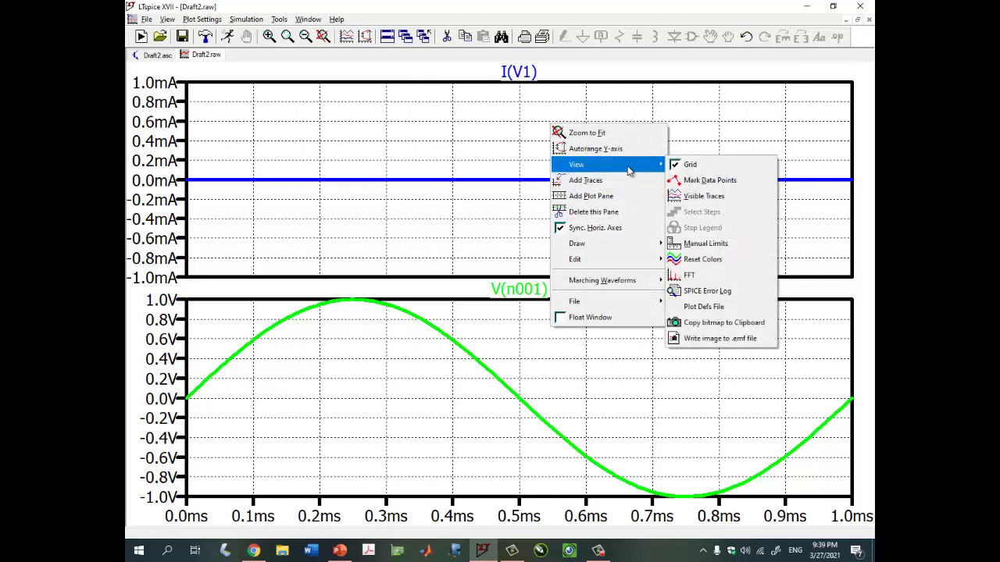
pyautogui.click(687, 165)
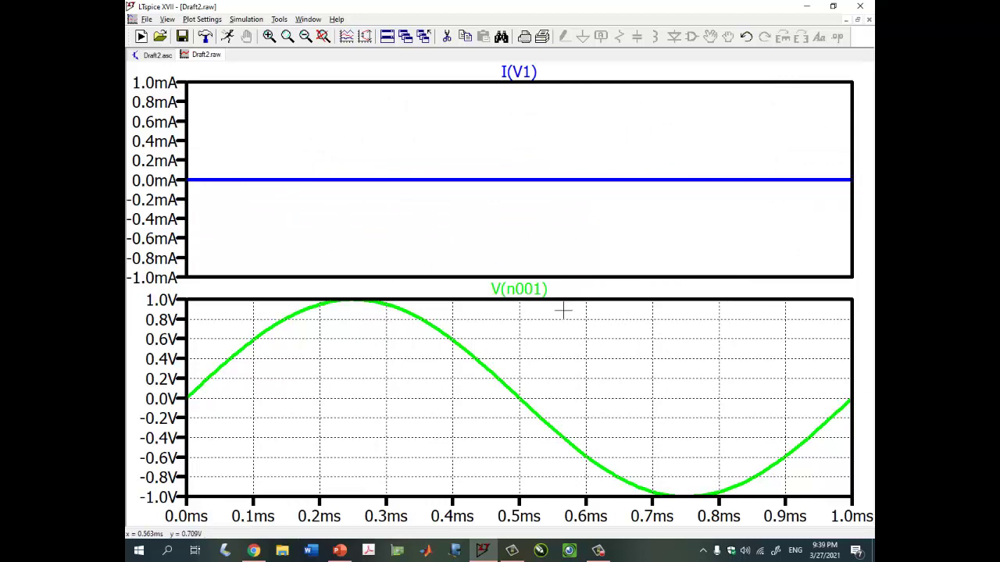
pyautogui.rightClick(604, 336)
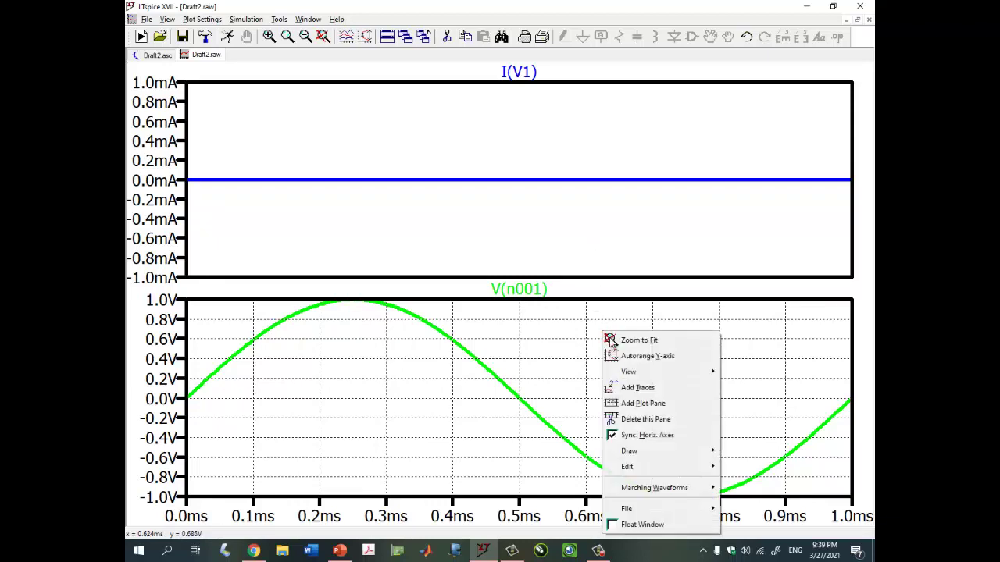
pyautogui.moveTo(627, 373)
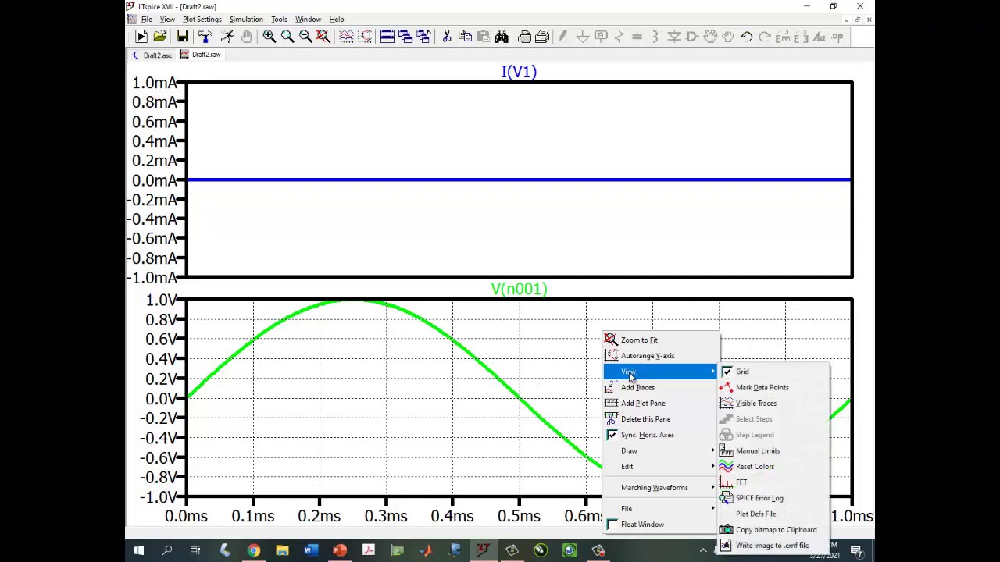
pyautogui.click(726, 372)
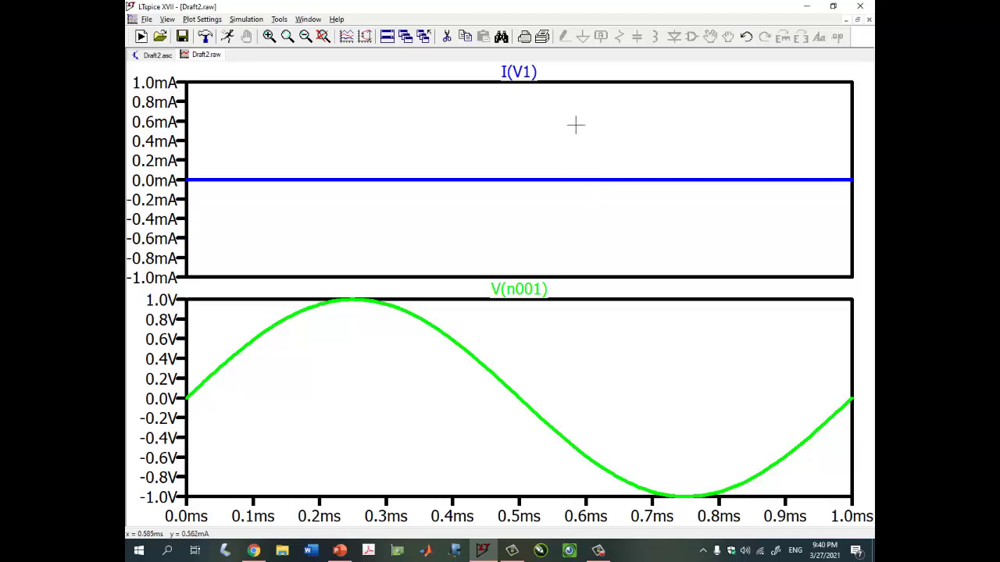
# - Turn the grid back on in both the I(V1) and V(n001) plot panes
pyautogui.rightClick(514, 107)
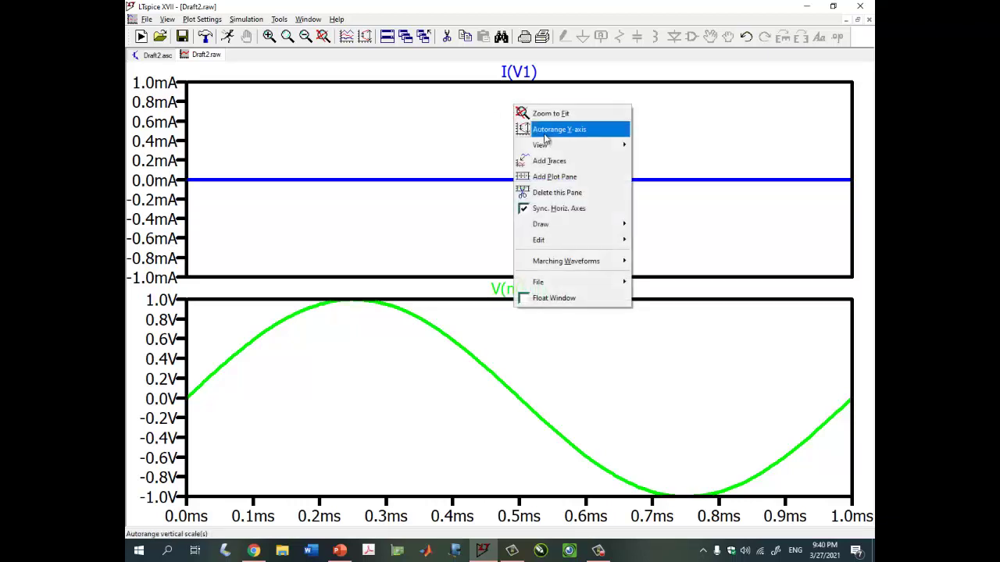
pyautogui.moveTo(563, 145)
pyautogui.click(645, 145)
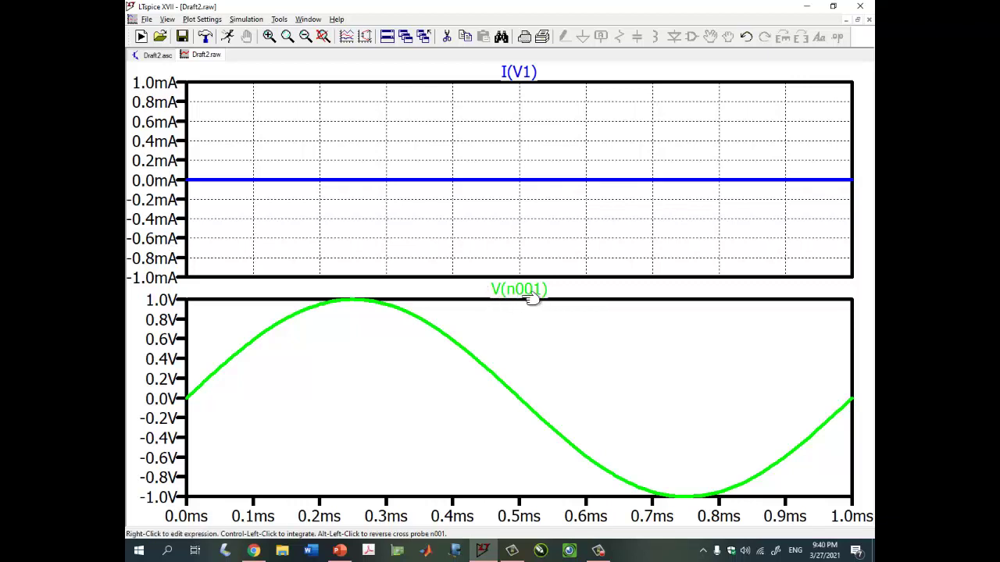
pyautogui.rightClick(575, 339)
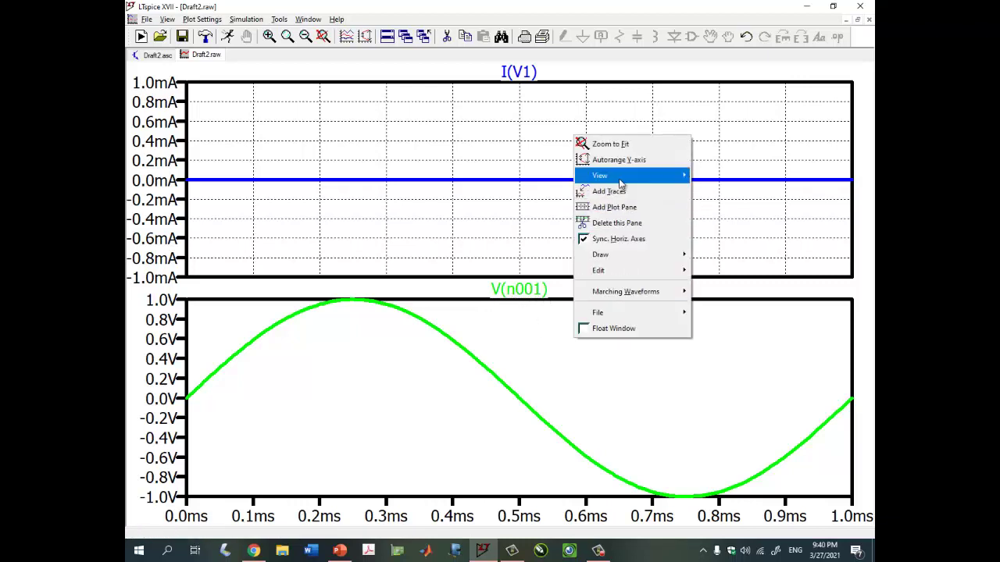
pyautogui.moveTo(616, 177)
pyautogui.click(713, 175)
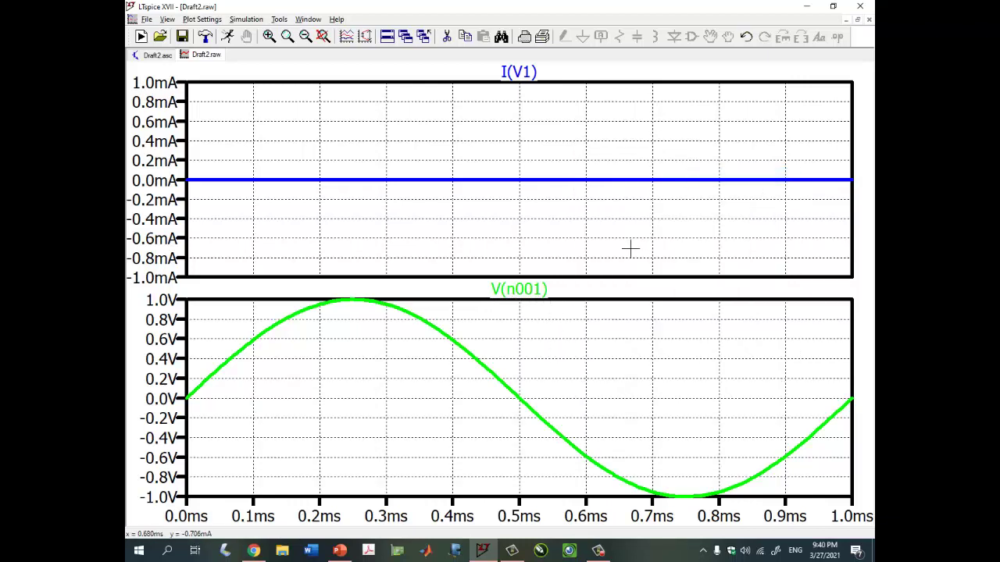
# - Mark the data points on the I(V1) trace and on the V(n001) trace
pyautogui.rightClick(601, 215)
pyautogui.moveTo(655, 251)
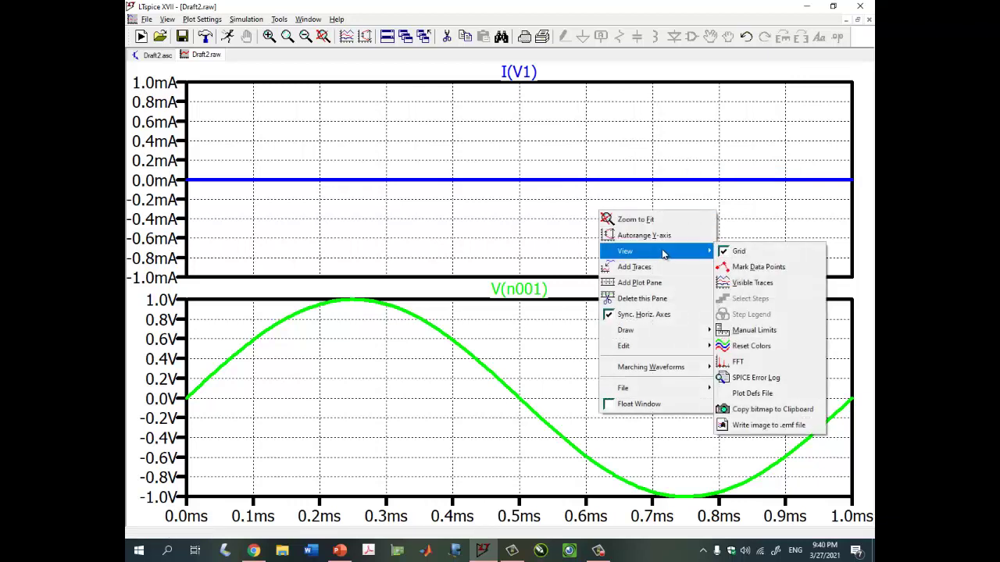
pyautogui.click(755, 266)
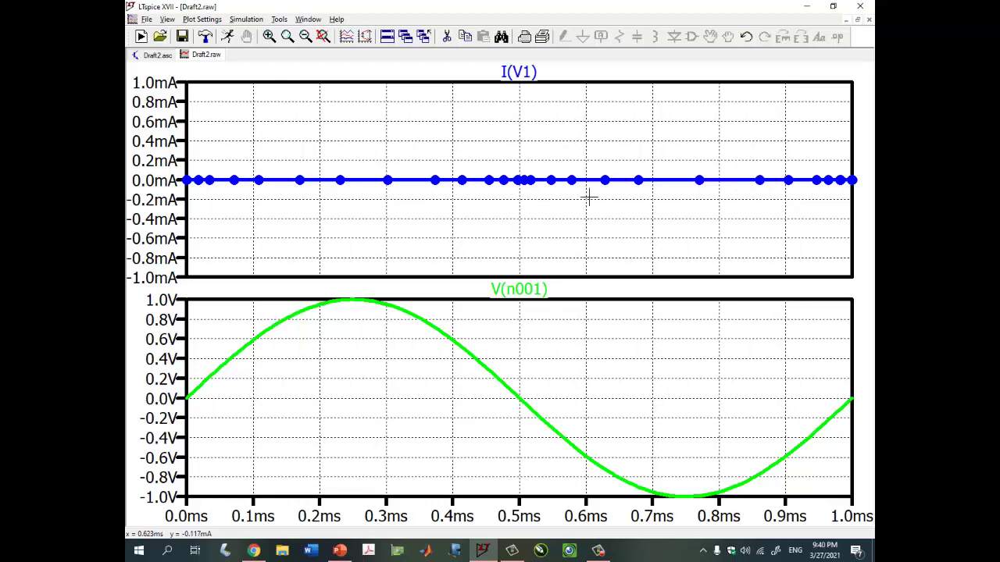
pyautogui.rightClick(524, 326)
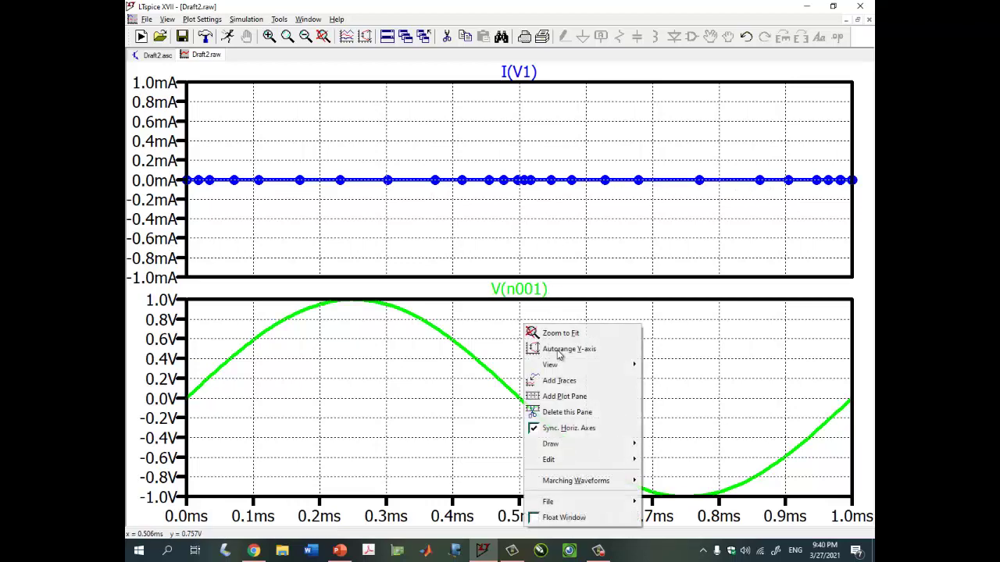
pyautogui.moveTo(567, 364)
pyautogui.click(647, 381)
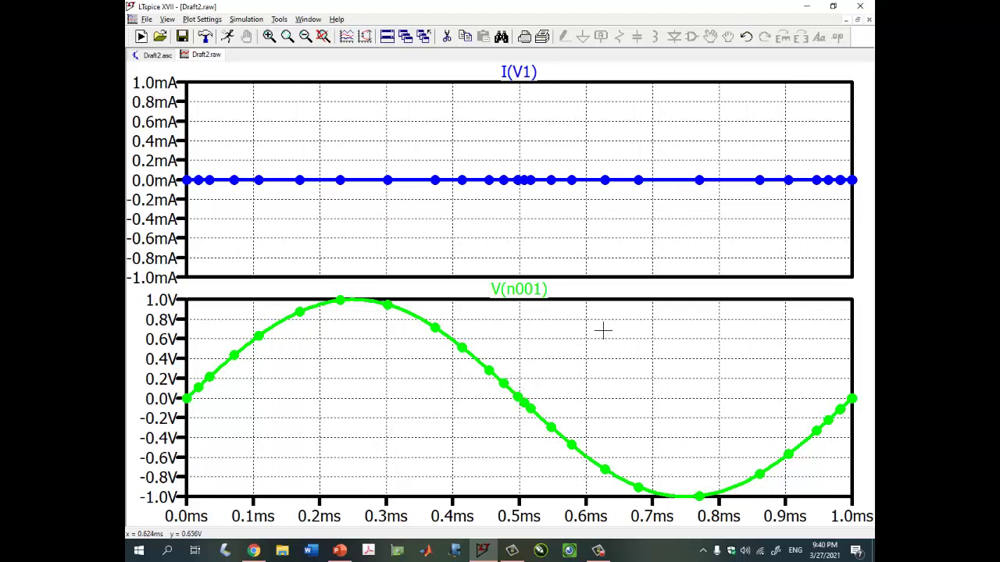
# - Remove the data point markers from the I(V1) and V(n001) traces
pyautogui.rightClick(606, 217)
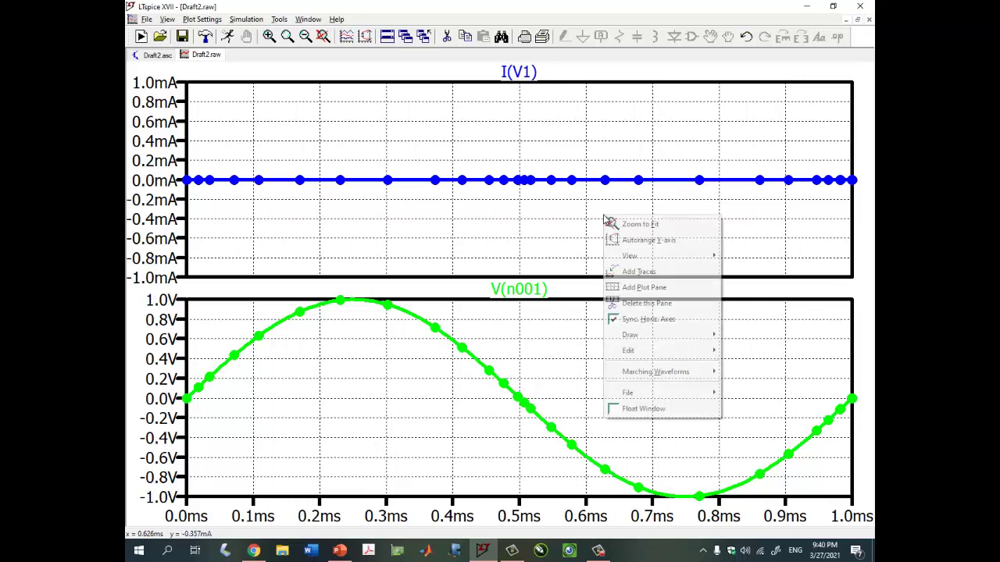
pyautogui.moveTo(630, 255)
pyautogui.click(738, 270)
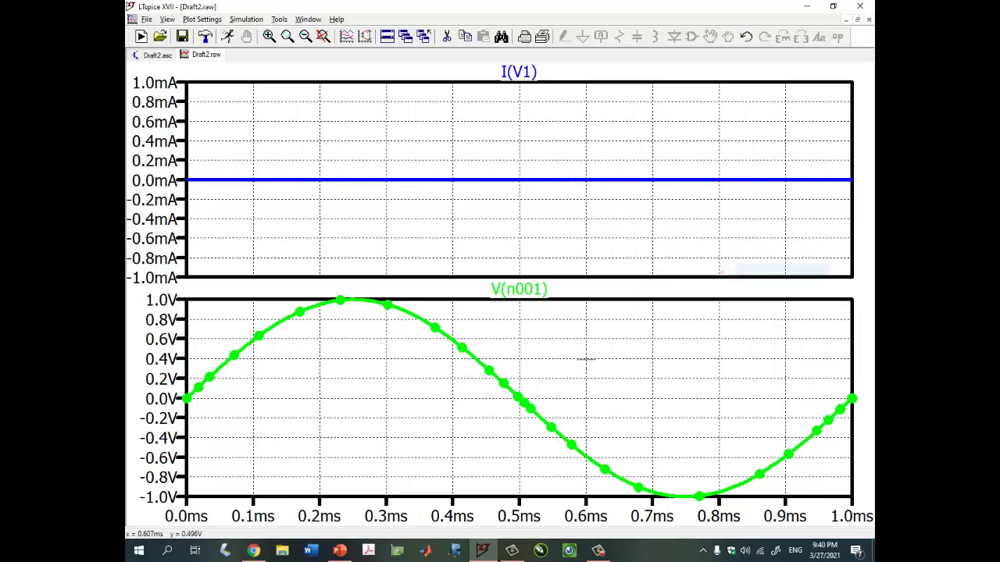
pyautogui.rightClick(589, 158)
pyautogui.moveTo(664, 197)
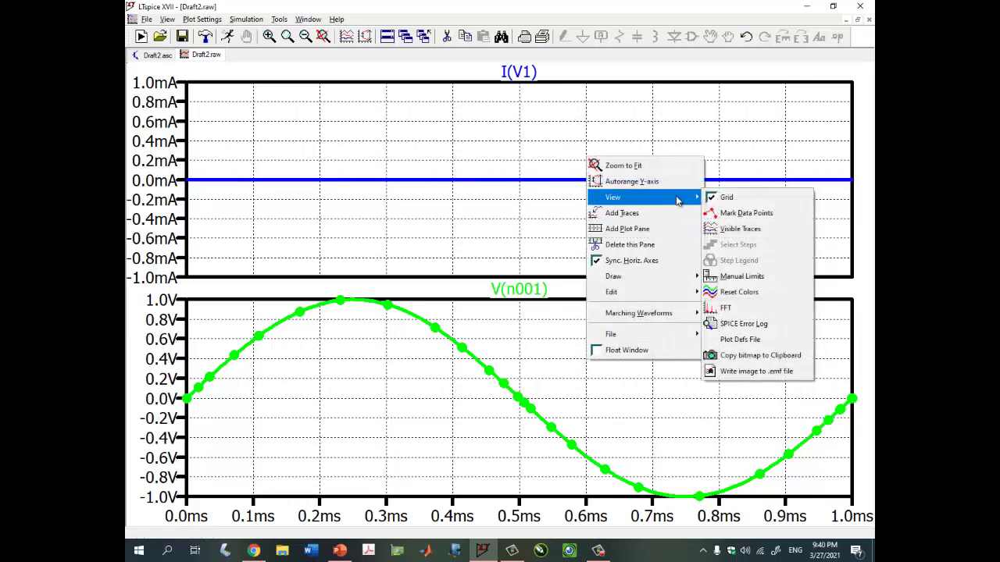
pyautogui.click(725, 211)
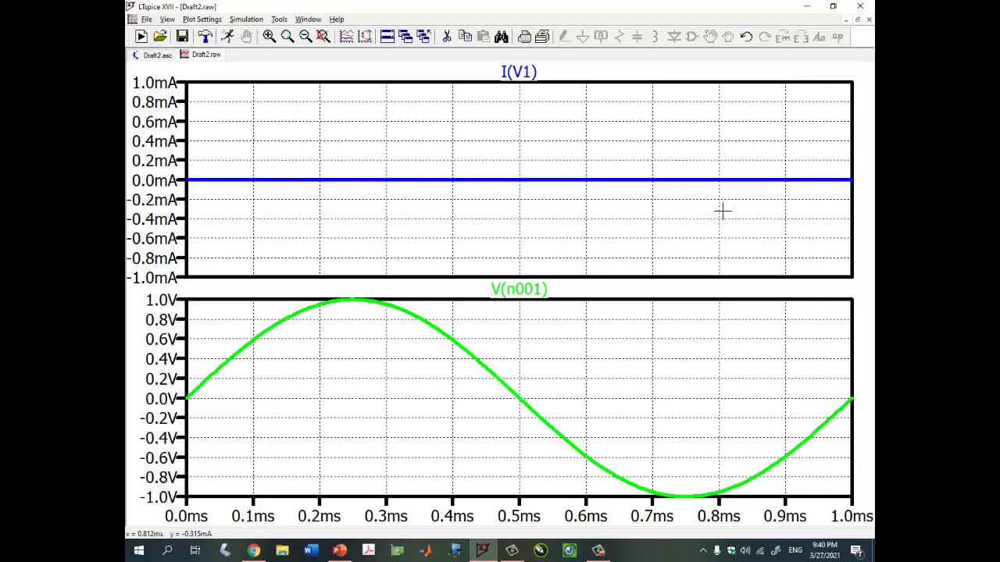
# - Change the upper pane's visible waveform selection from I(V1) to V(n001)
pyautogui.rightClick(608, 225)
pyautogui.moveTo(649, 262)
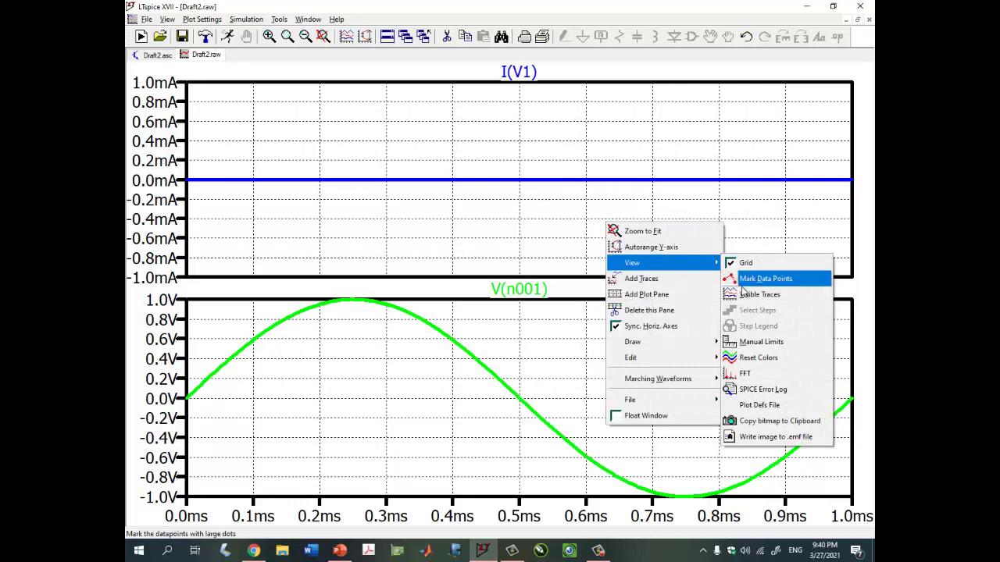
pyautogui.click(727, 294)
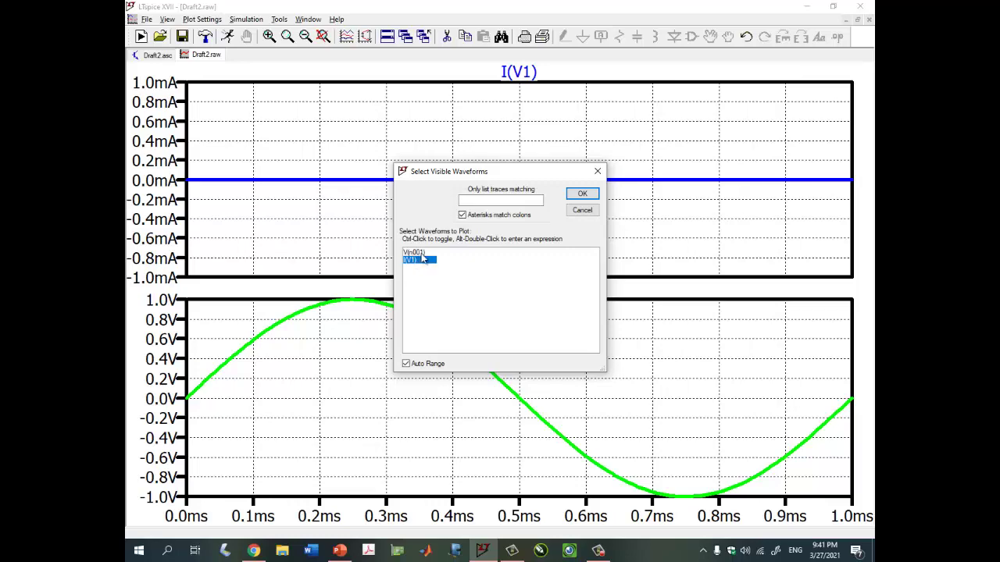
pyautogui.doubleClick(414, 252)
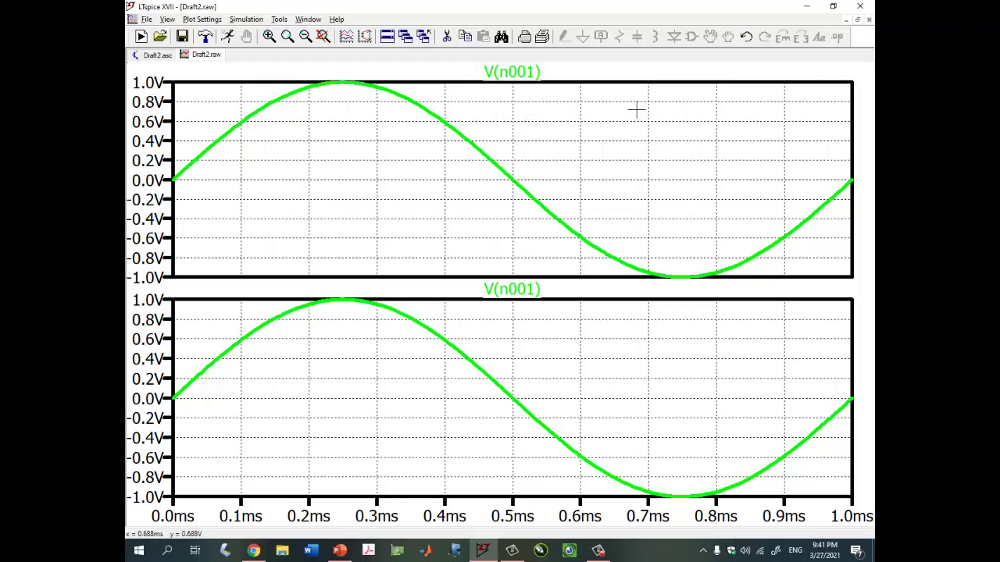
# - Compare the upper pane's selectable visible waveforms with the data available for adding traces, keeping V(n001) selected
pyautogui.rightClick(602, 109)
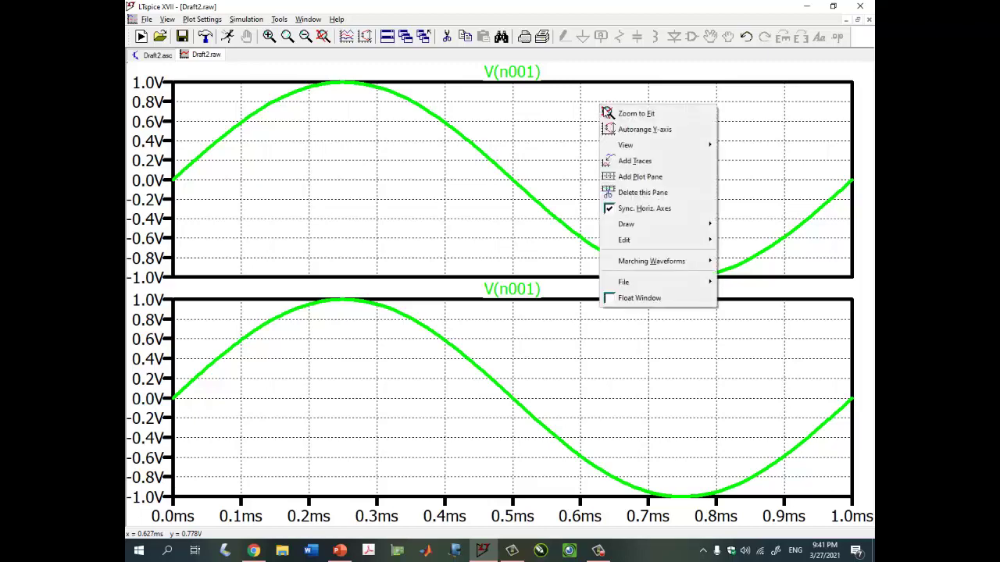
pyautogui.click(540, 109)
pyautogui.rightClick(541, 110)
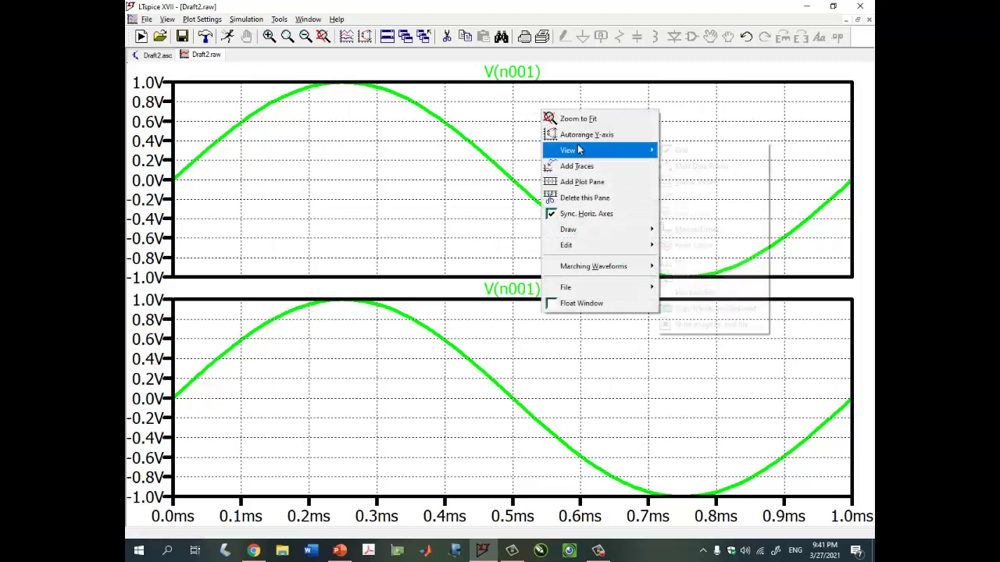
pyautogui.moveTo(603, 148)
pyautogui.click(676, 182)
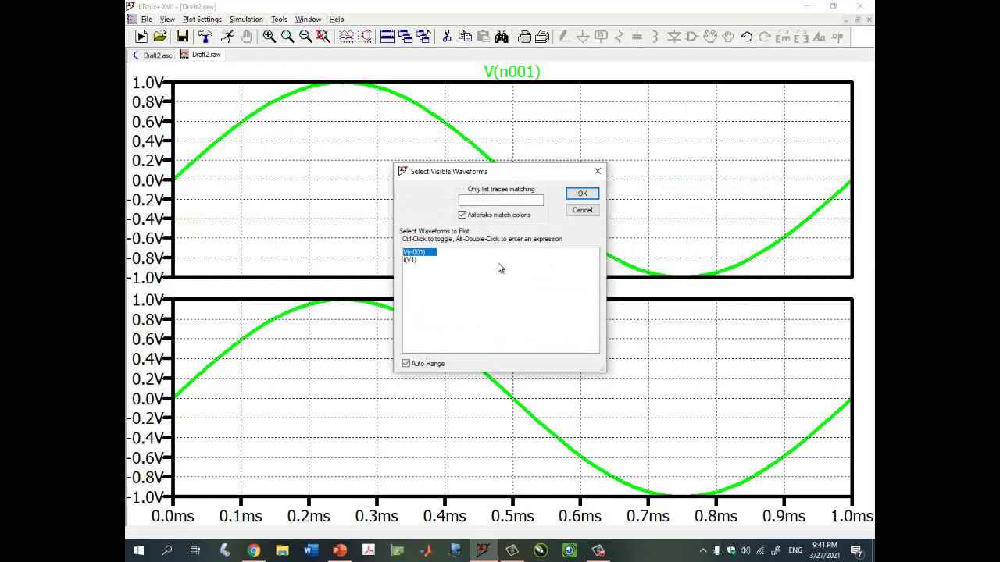
pyautogui.click(584, 195)
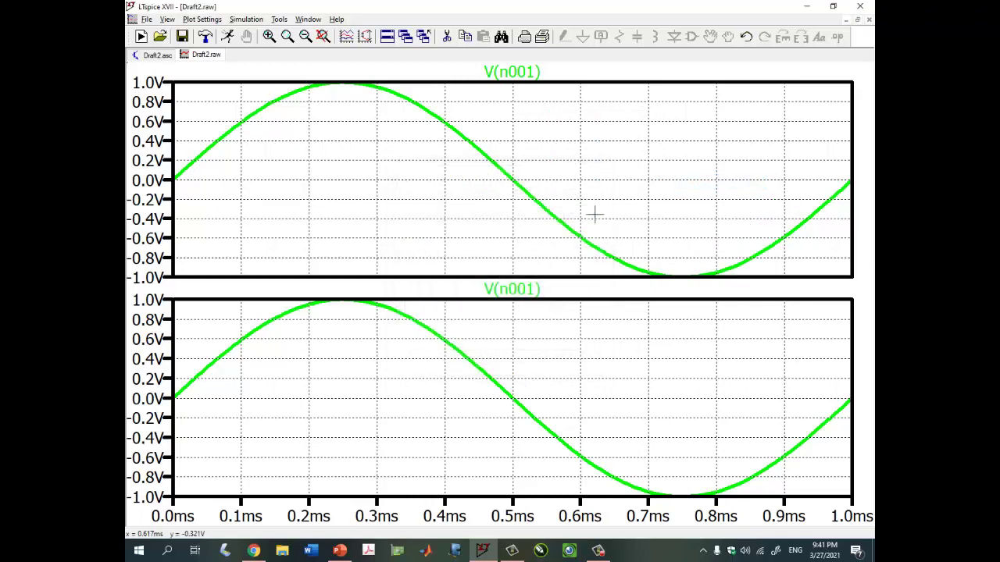
pyautogui.rightClick(614, 138)
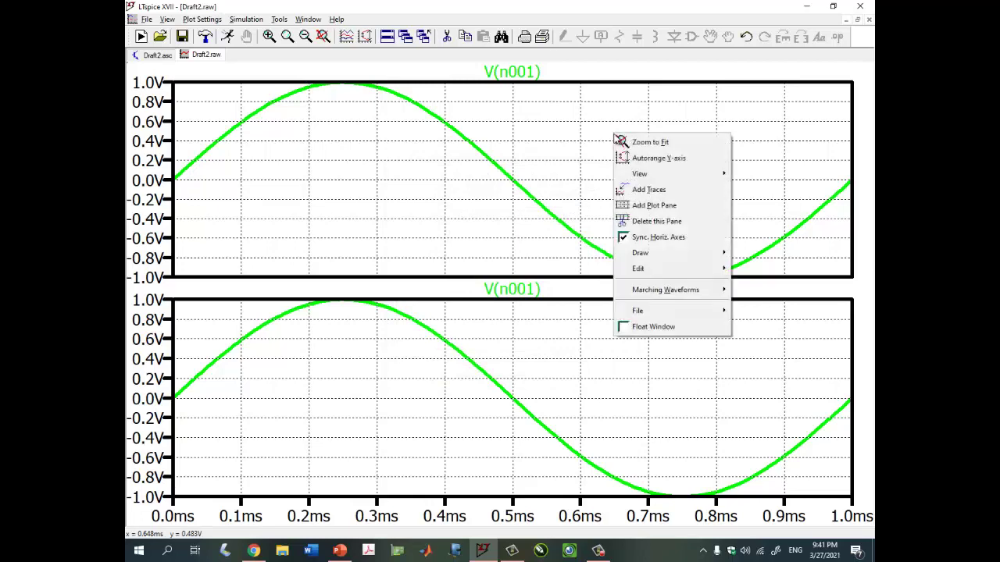
pyautogui.click(652, 190)
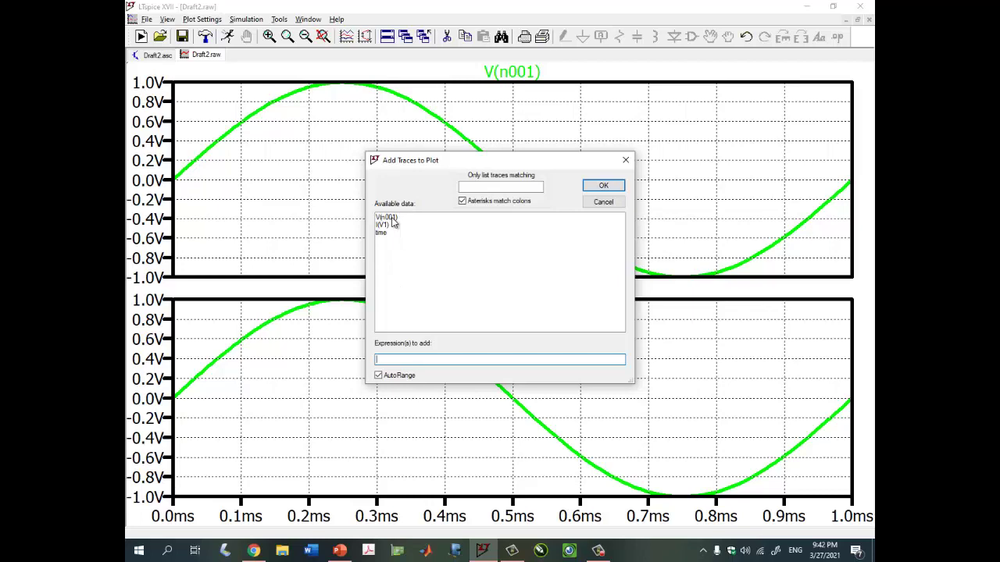
pyautogui.click(603, 202)
# - Review the upper pane's selectable visible waveforms and its view options, leaving V(n001) selected
pyautogui.rightClick(586, 150)
pyautogui.moveTo(609, 193)
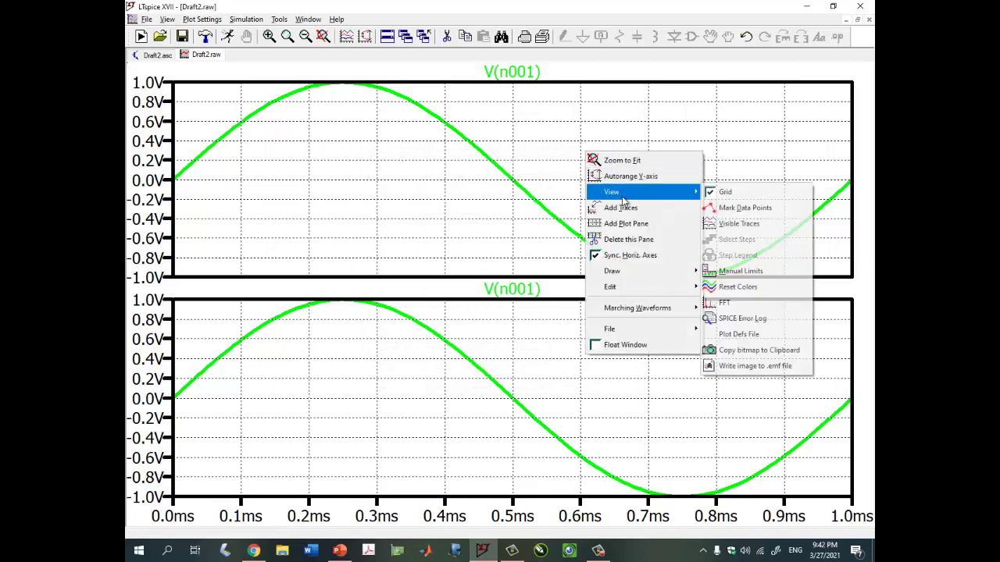
pyautogui.click(738, 223)
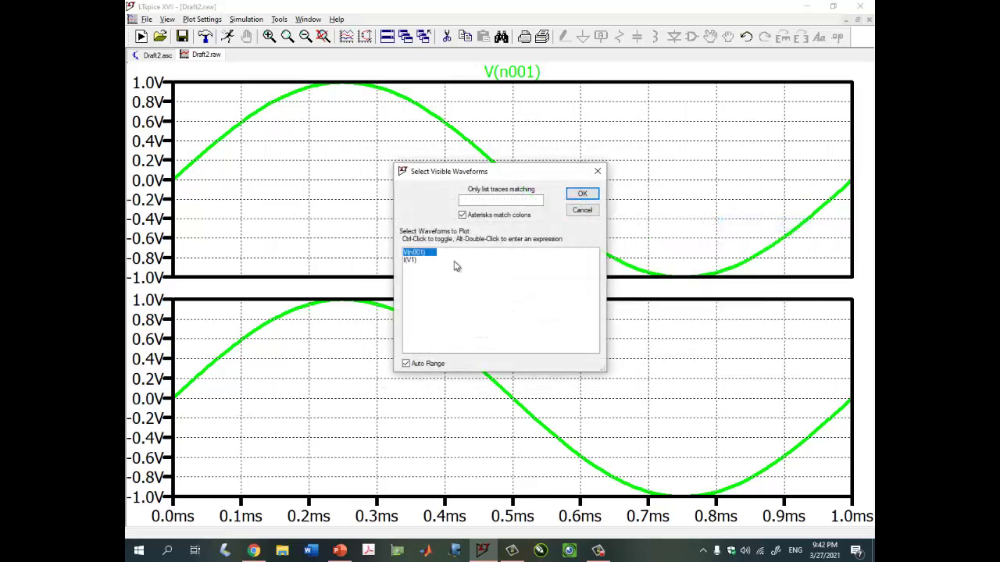
pyautogui.click(582, 211)
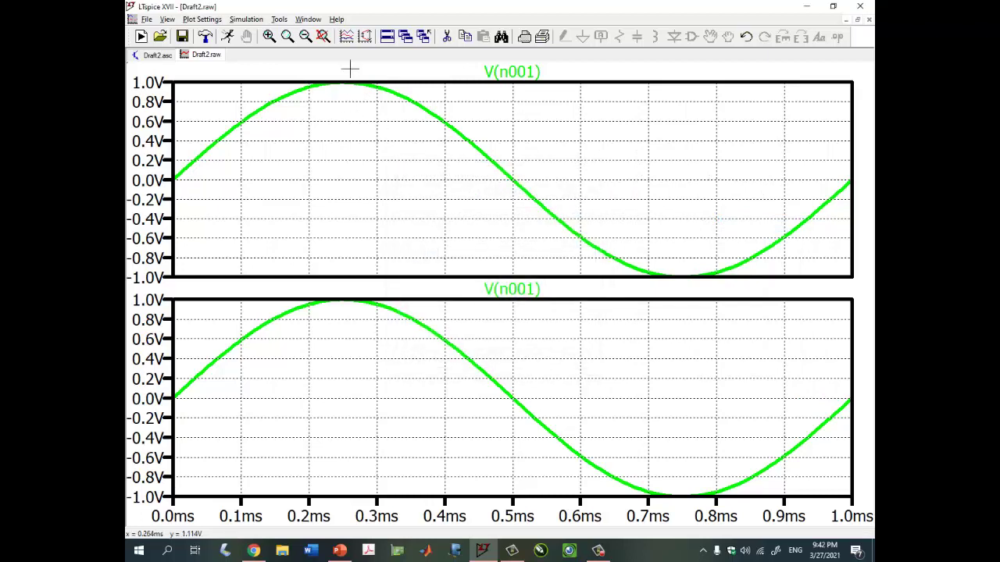
pyautogui.click(348, 39)
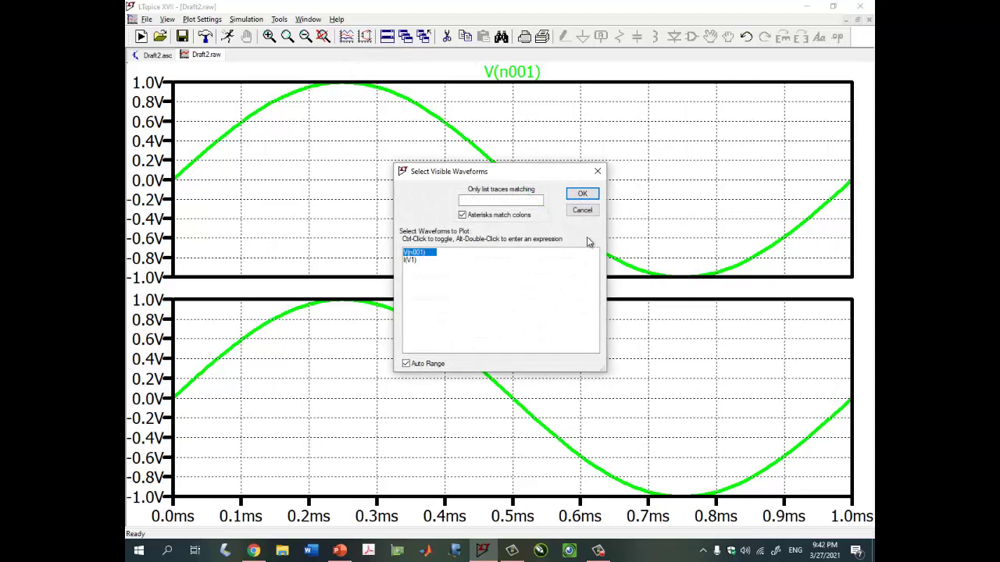
pyautogui.click(582, 194)
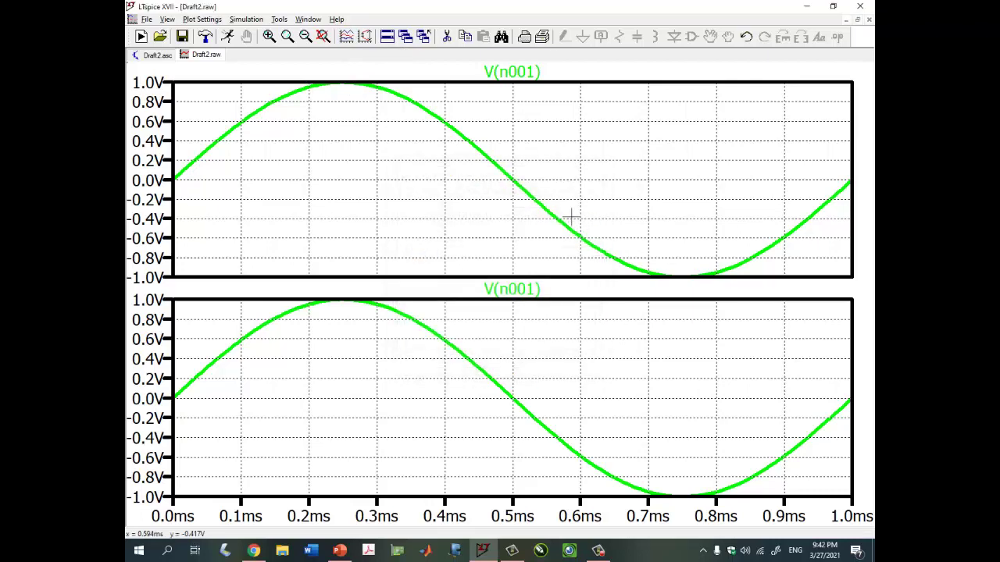
pyautogui.rightClick(573, 129)
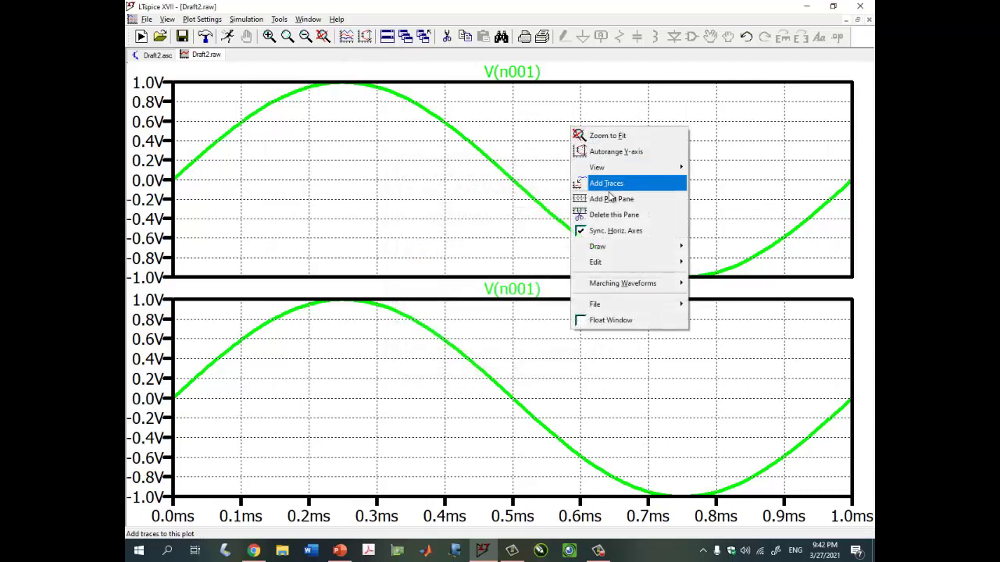
pyautogui.moveTo(637, 167)
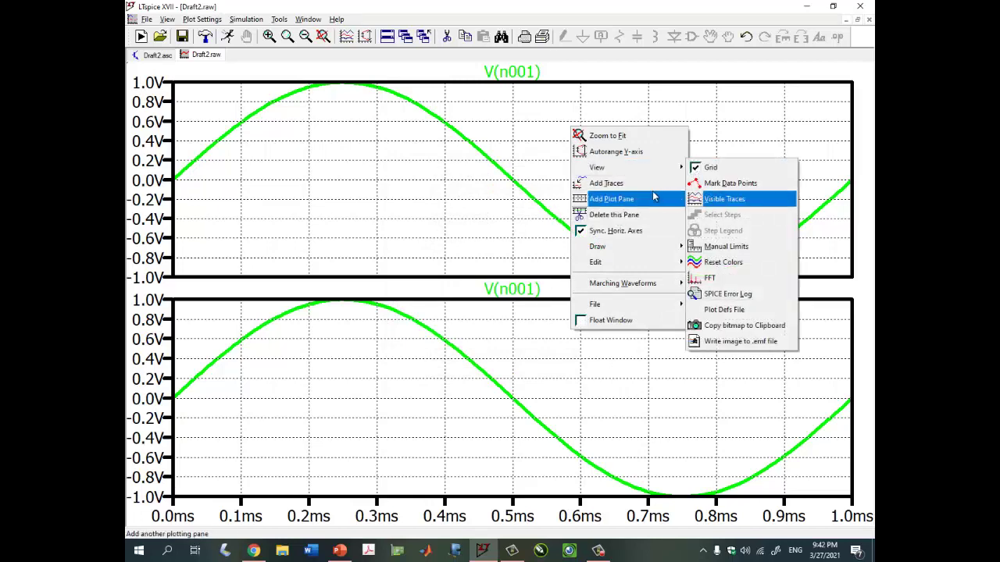
pyautogui.click(536, 161)
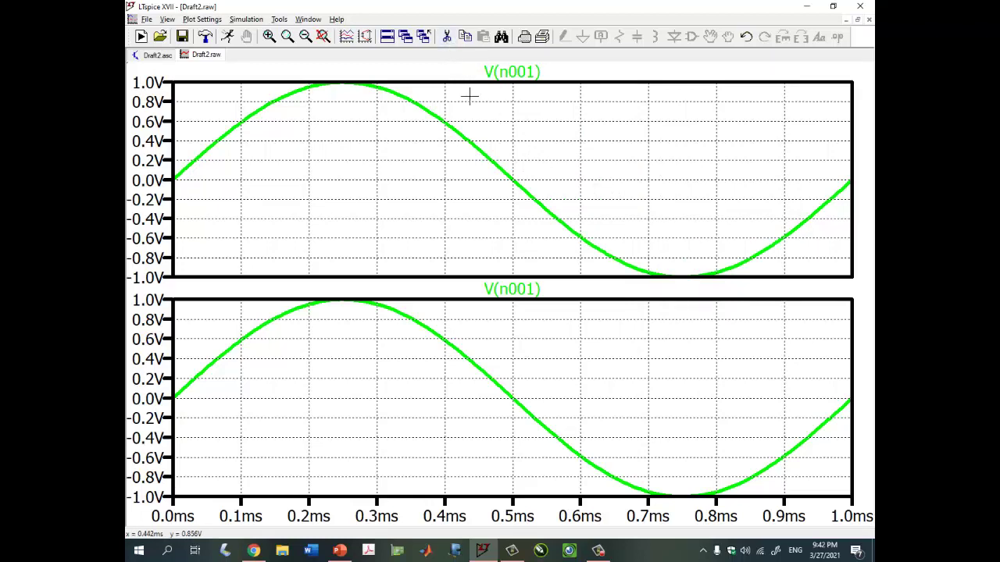
# - Cut the V(n001) trace from the upper pane and remove the emptied pane
pyautogui.click(447, 37)
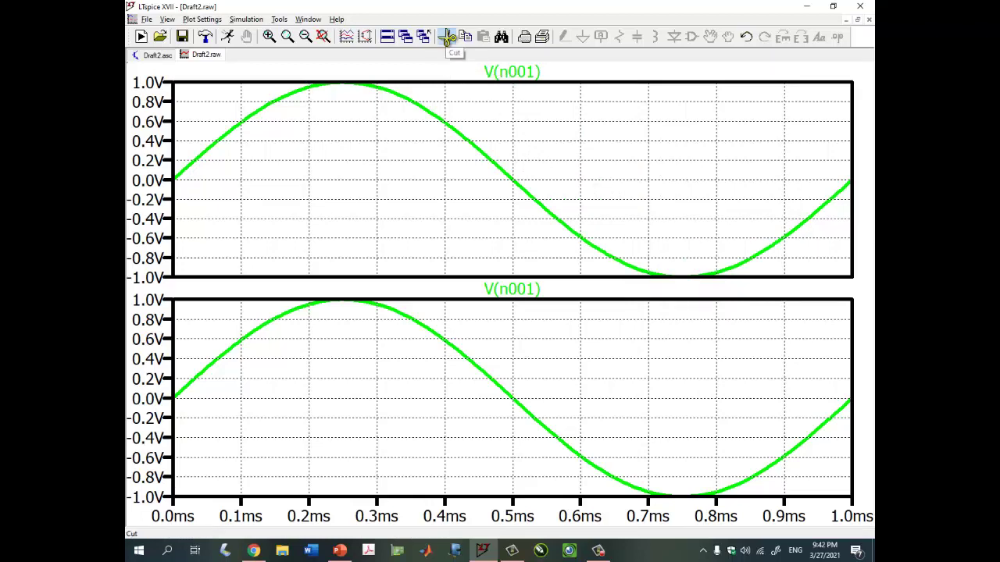
pyautogui.click(518, 75)
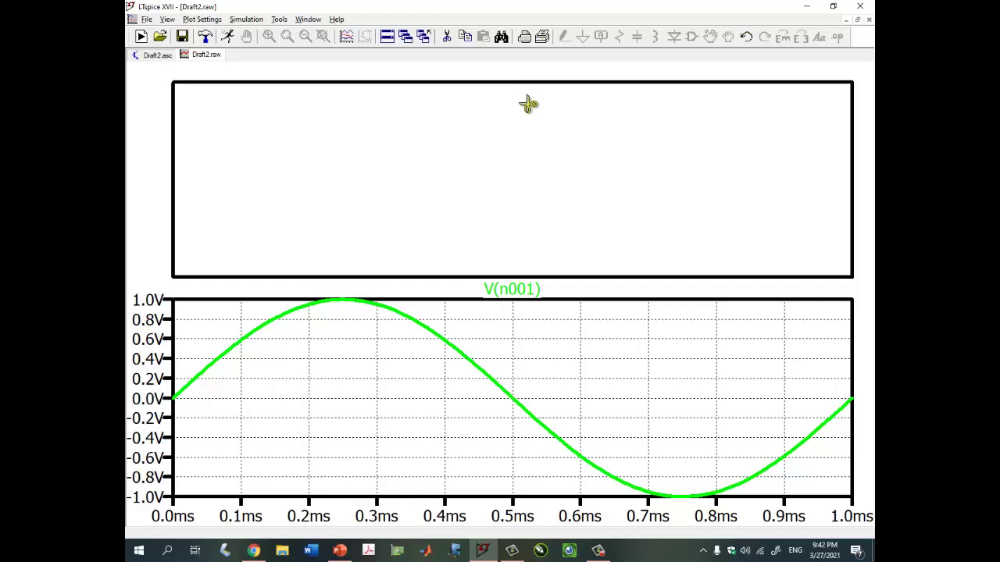
pyautogui.click(516, 164)
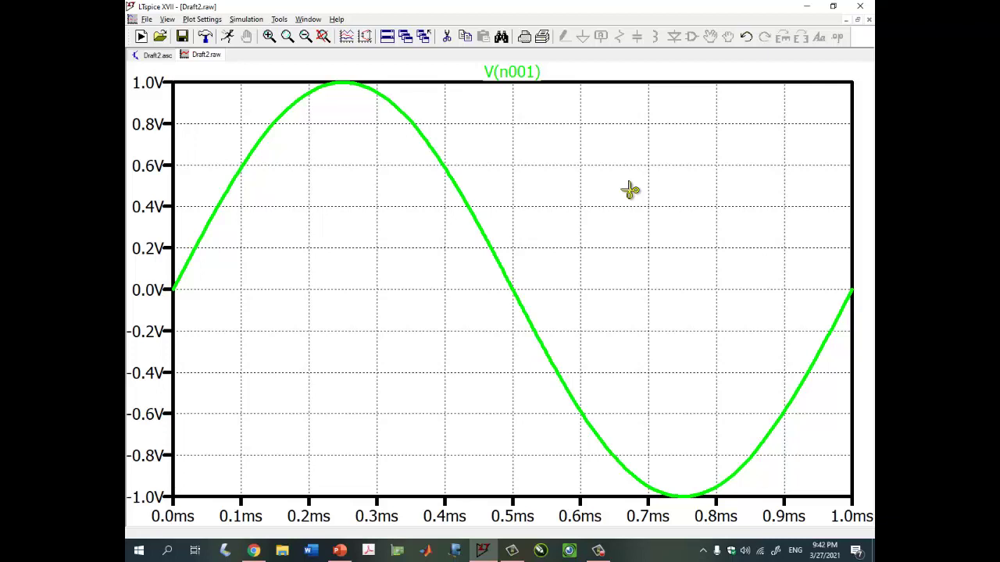
# - Delete the V(n001) trace from the remaining pane and add V(n001) back to the plot
pyautogui.press('Escape')
pyautogui.press('Delete')
pyautogui.click(534, 72)
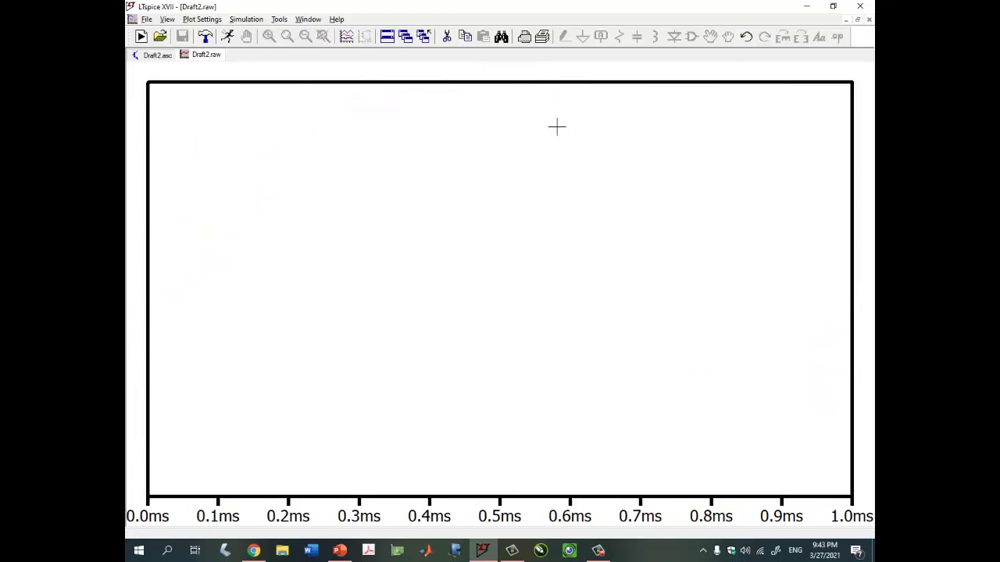
pyautogui.rightClick(531, 145)
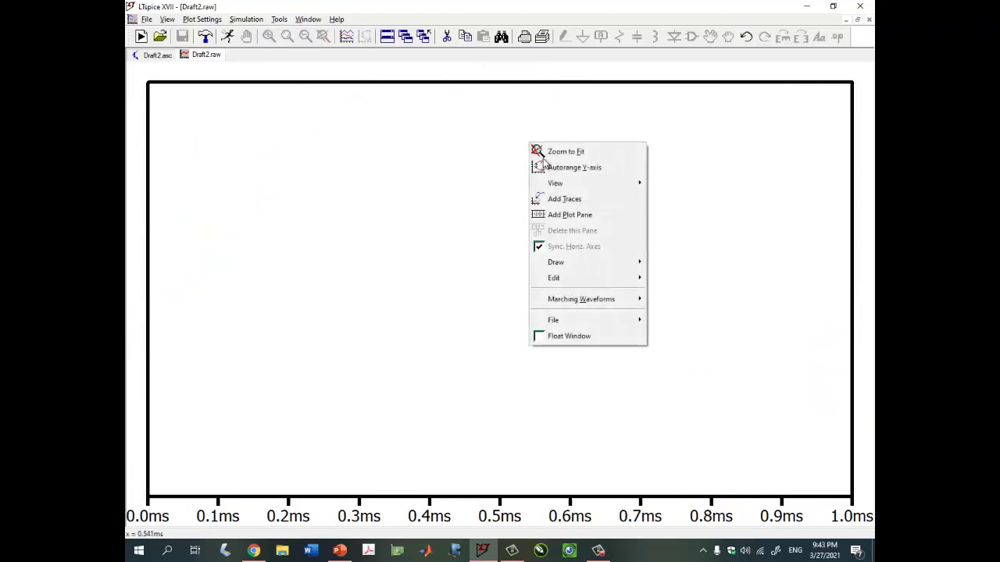
pyautogui.click(564, 199)
pyautogui.click(405, 219)
pyautogui.doubleClick(405, 219)
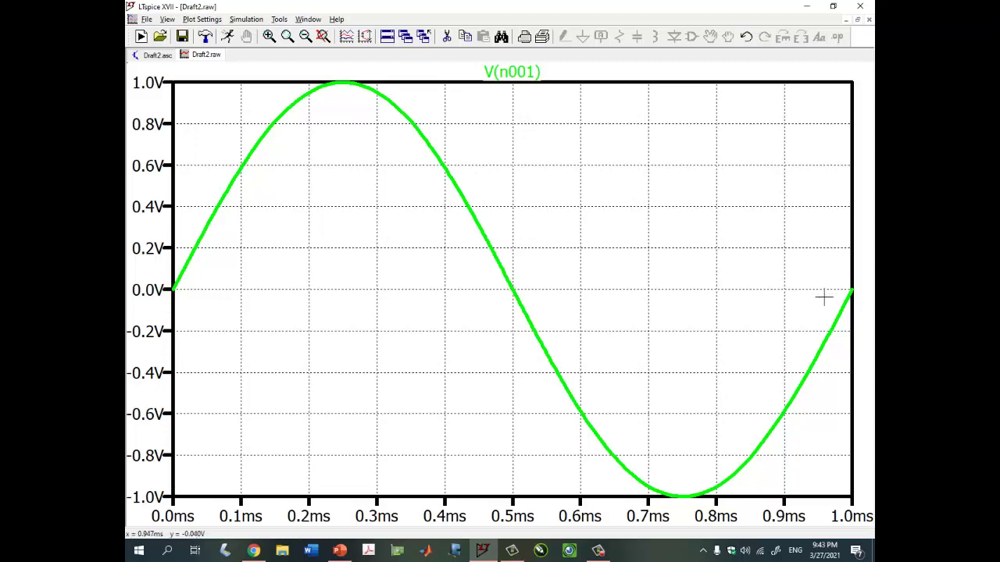
# - Add the I(V1) trace to the same plot pane as V(n001)
pyautogui.rightClick(545, 187)
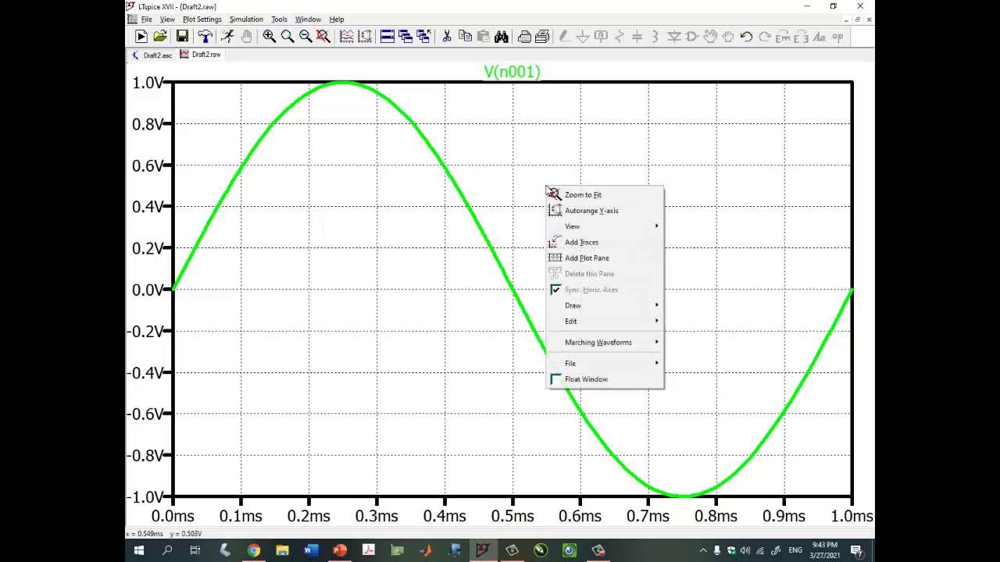
pyautogui.click(581, 242)
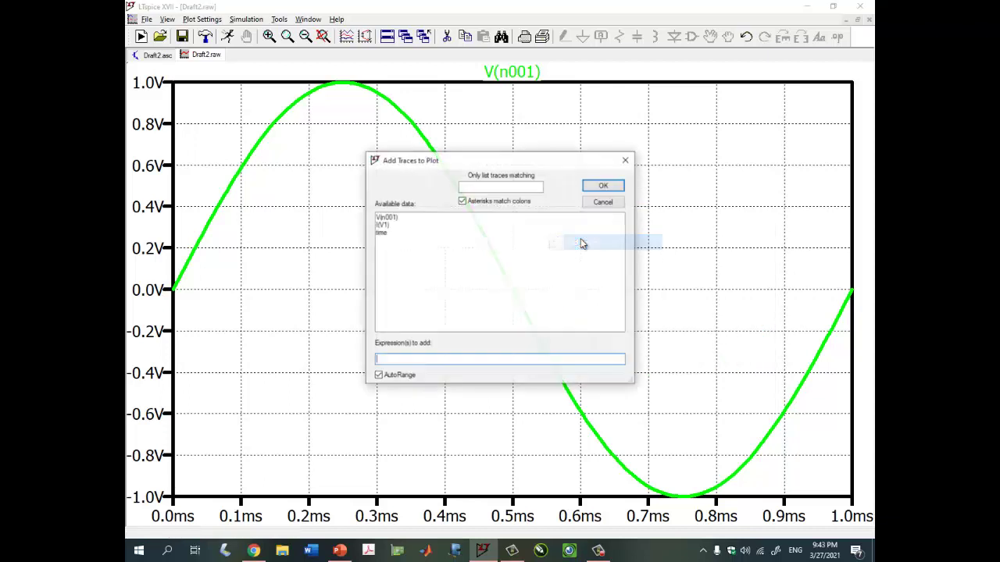
pyautogui.click(388, 224)
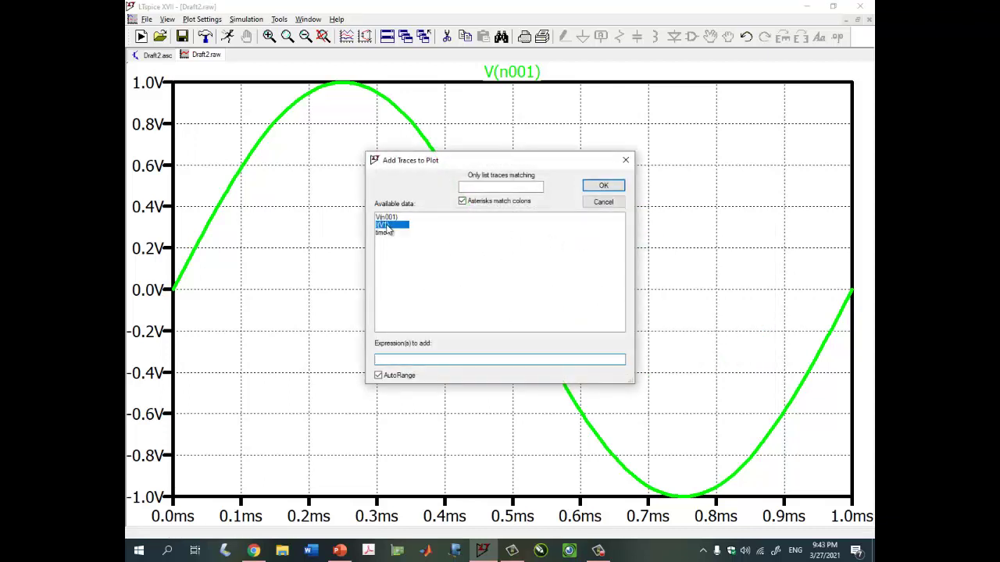
pyautogui.click(603, 186)
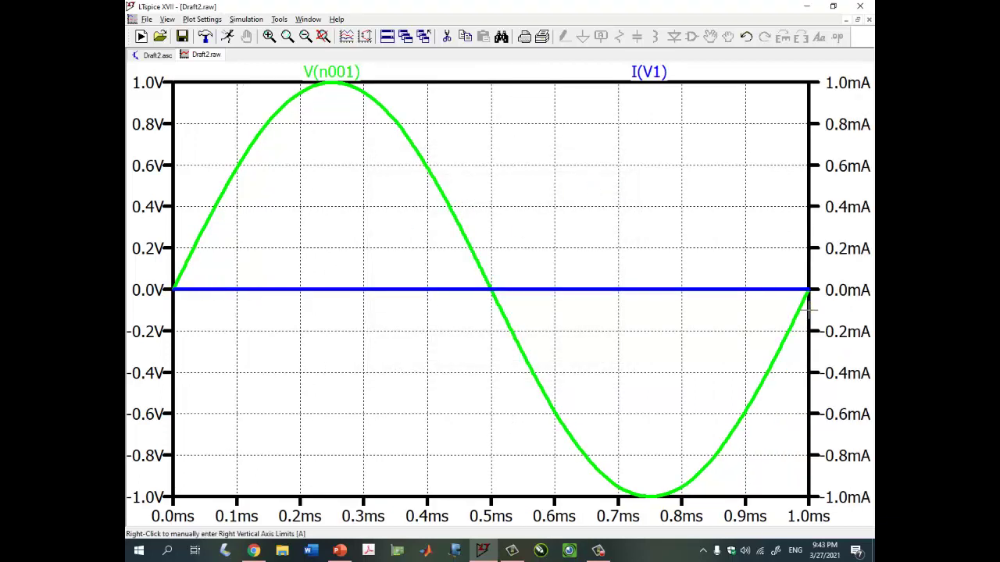
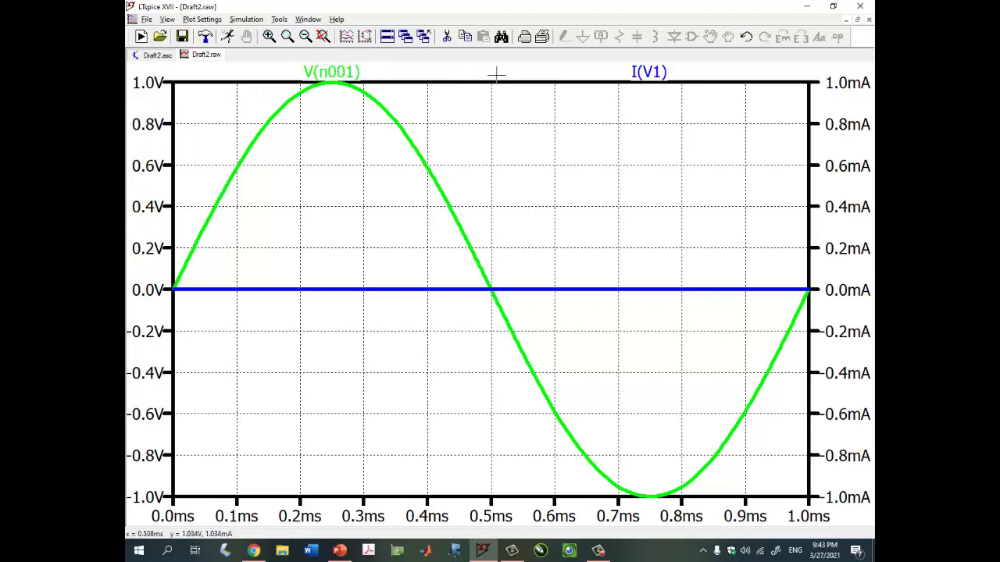
# - Place cursor 1 on I(V1) at about 664 µs, reattach it to V(n001) and move it to about 339 µs
pyautogui.click(652, 72)
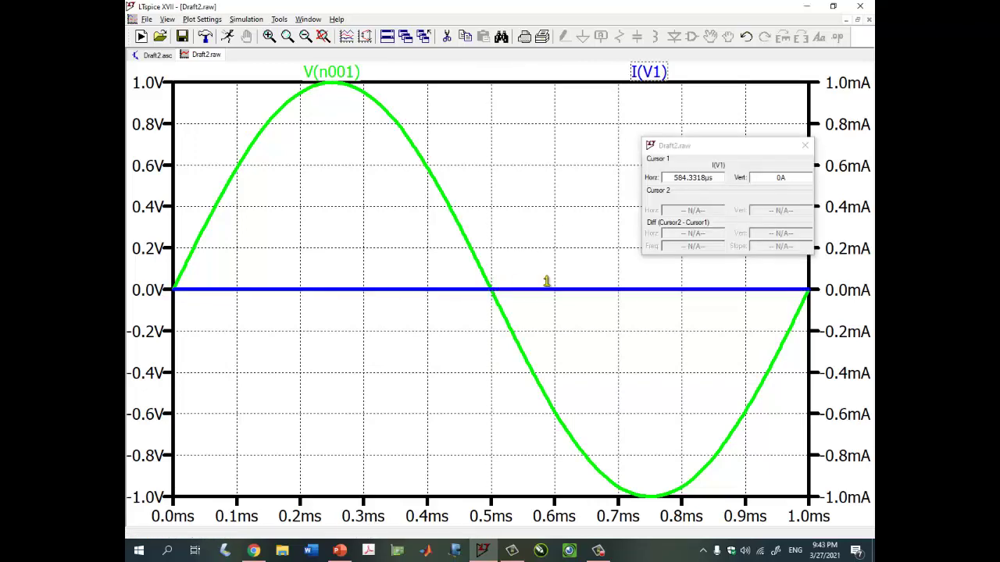
pyautogui.moveTo(545, 290)
pyautogui.mouseDown()
pyautogui.moveTo(632, 290)
pyautogui.moveTo(526, 290)
pyautogui.moveTo(643, 289)
pyautogui.moveTo(579, 295)
pyautogui.moveTo(597, 294)
pyautogui.mouseUp()
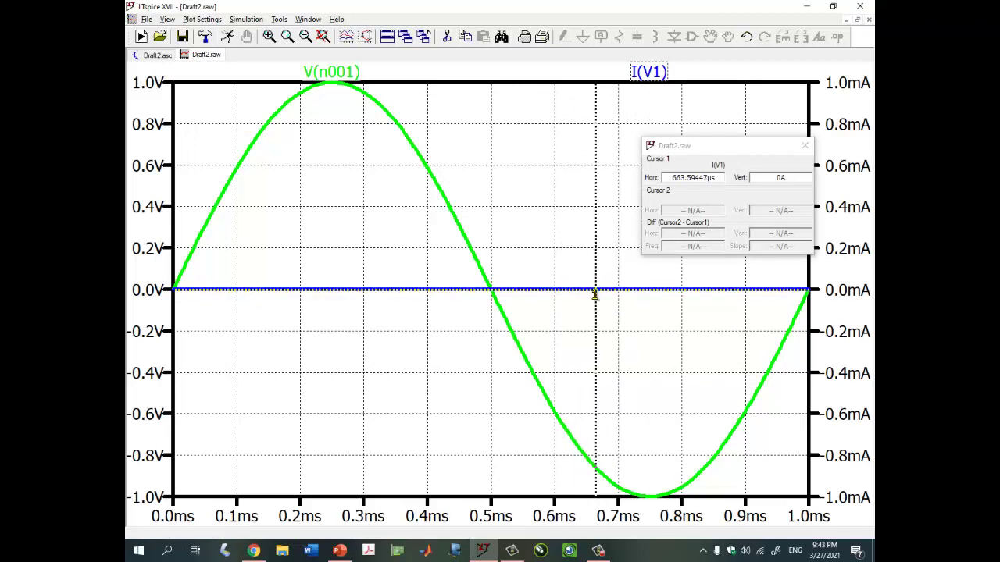
pyautogui.click(349, 72)
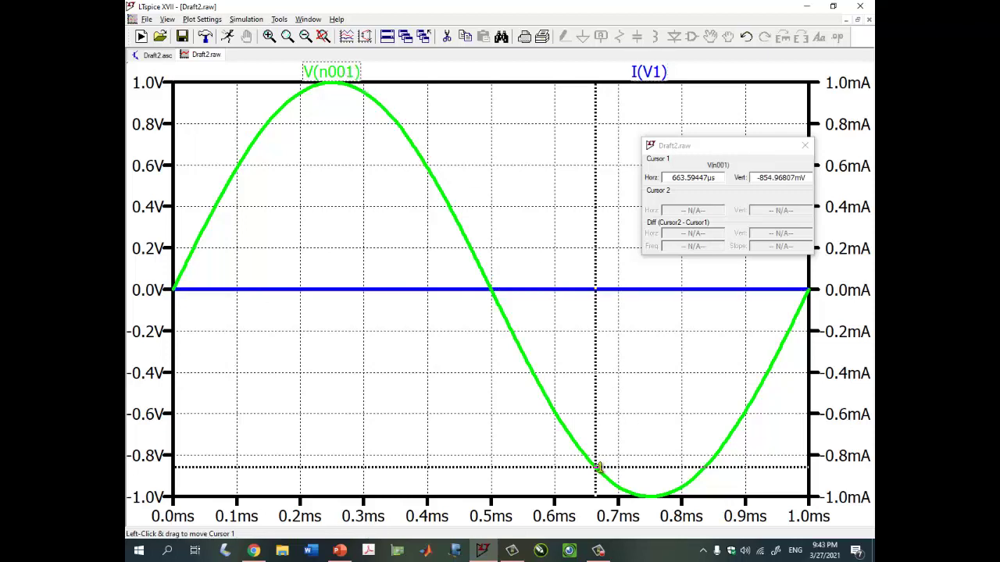
pyautogui.moveTo(598, 467); pyautogui.dragTo(455, 216)
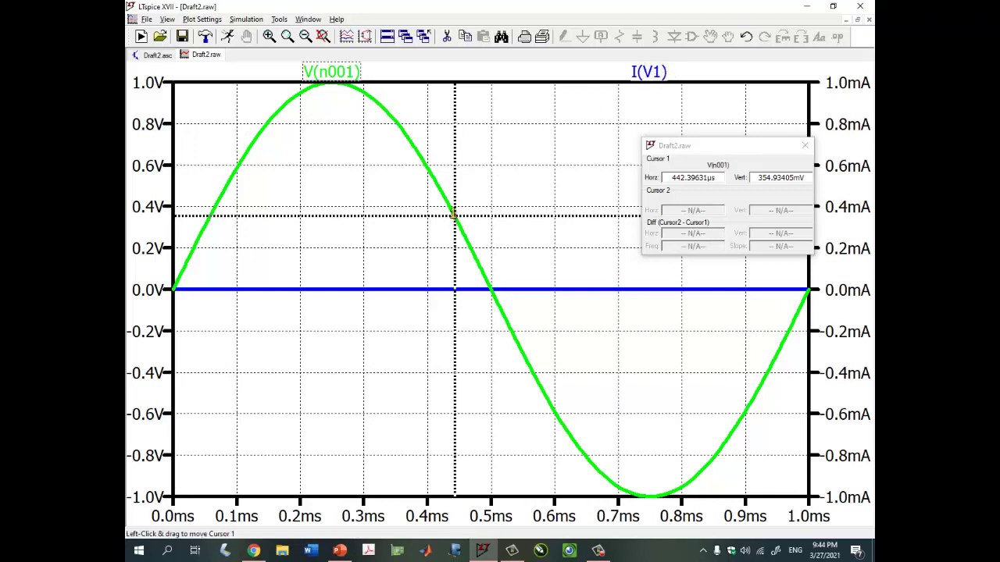
pyautogui.moveTo(454, 213); pyautogui.dragTo(389, 146)
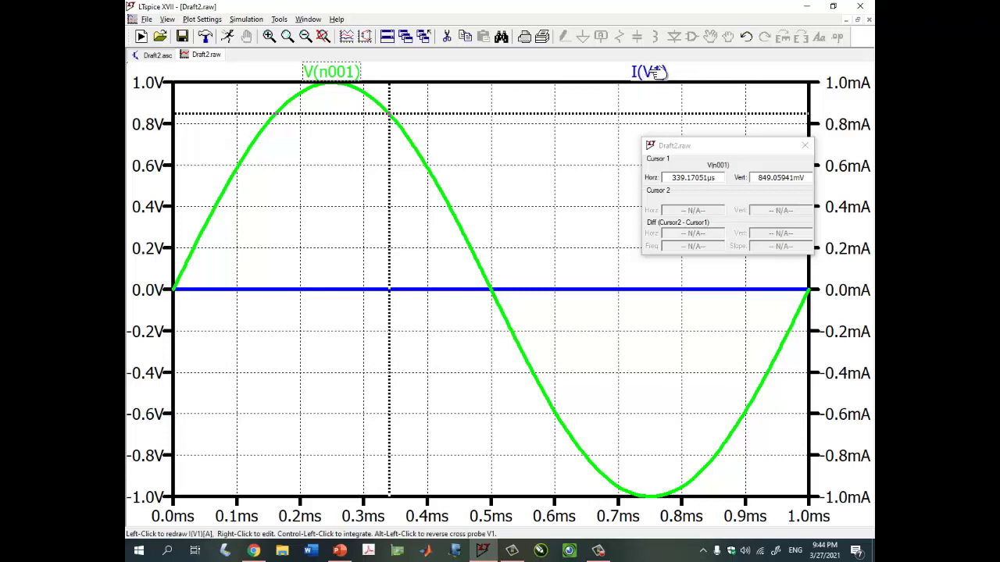
# - Attach the 2nd cursor to I(V1) at about 739 µs and move cursor 1 to about 342 µs
pyautogui.rightClick(651, 76)
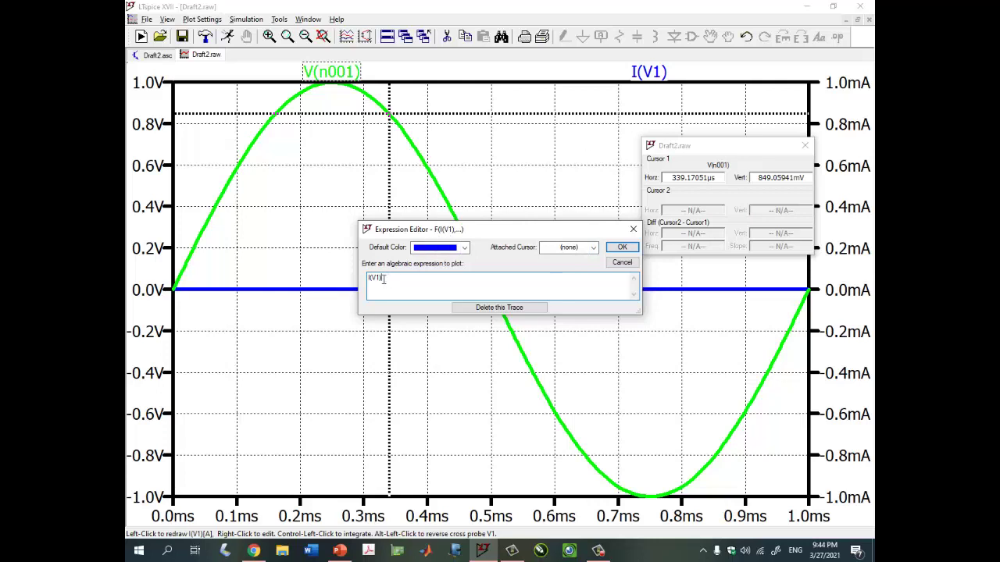
pyautogui.moveTo(383, 277); pyautogui.dragTo(368, 277)
pyautogui.click(593, 248)
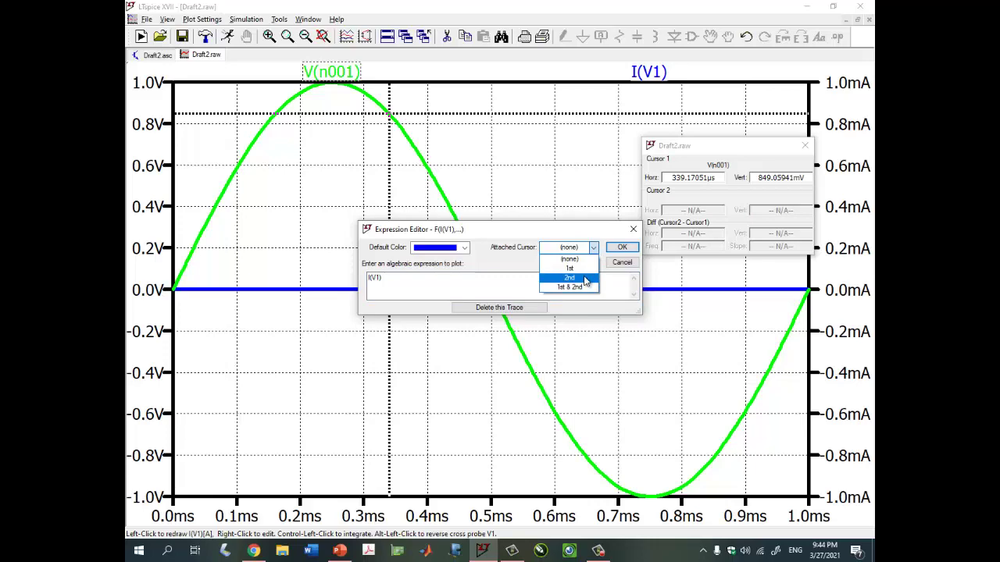
pyautogui.click(585, 277)
pyautogui.click(621, 247)
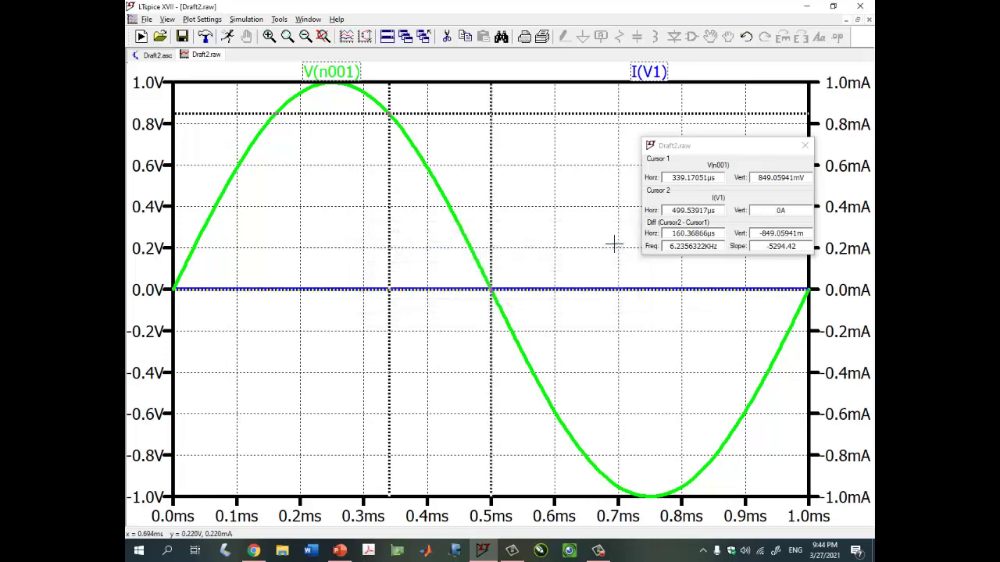
pyautogui.moveTo(491, 290); pyautogui.dragTo(644, 312)
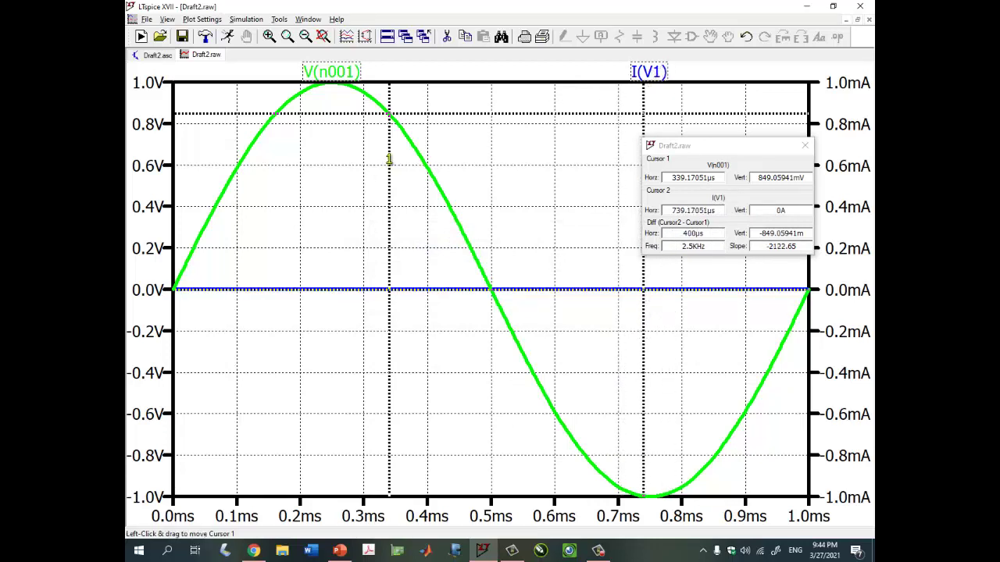
pyautogui.moveTo(392, 160); pyautogui.dragTo(392, 185)
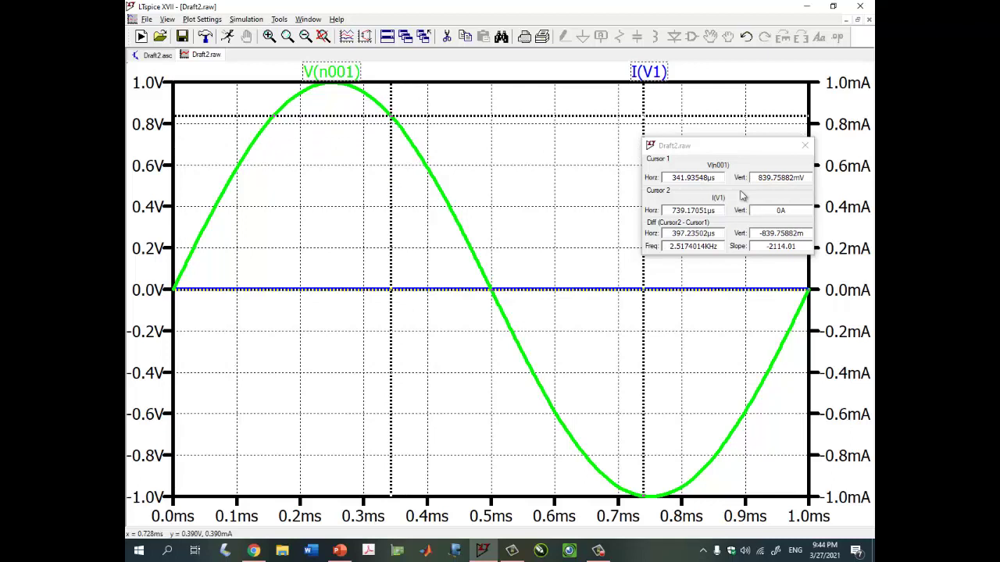
# - Close the cursor readout and delete the I(V1) trace from the plot
pyautogui.click(806, 146)
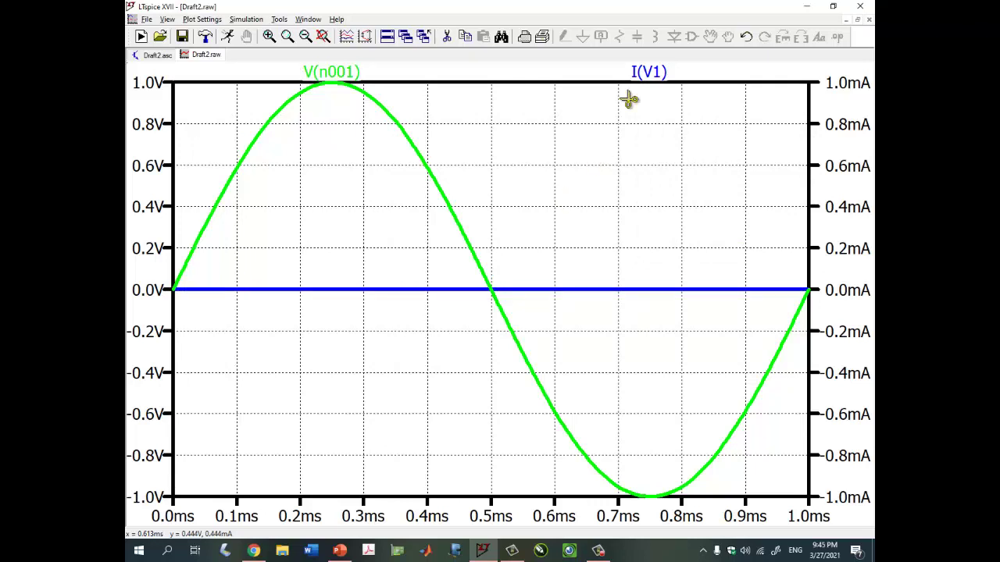
pyautogui.click(659, 71)
pyautogui.press('Escape')
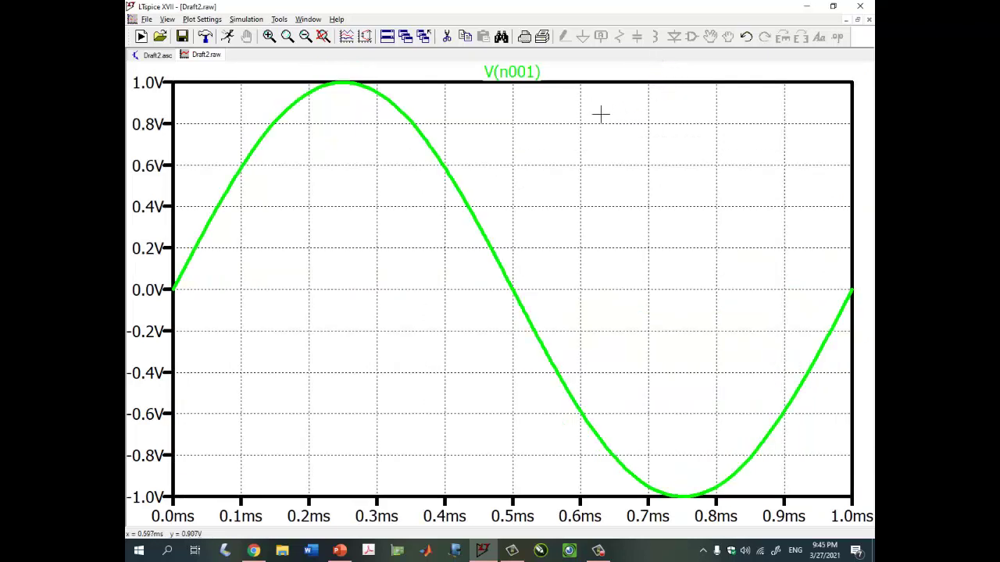
# - Change the V(n001) trace colour to teal
pyautogui.rightClick(523, 75)
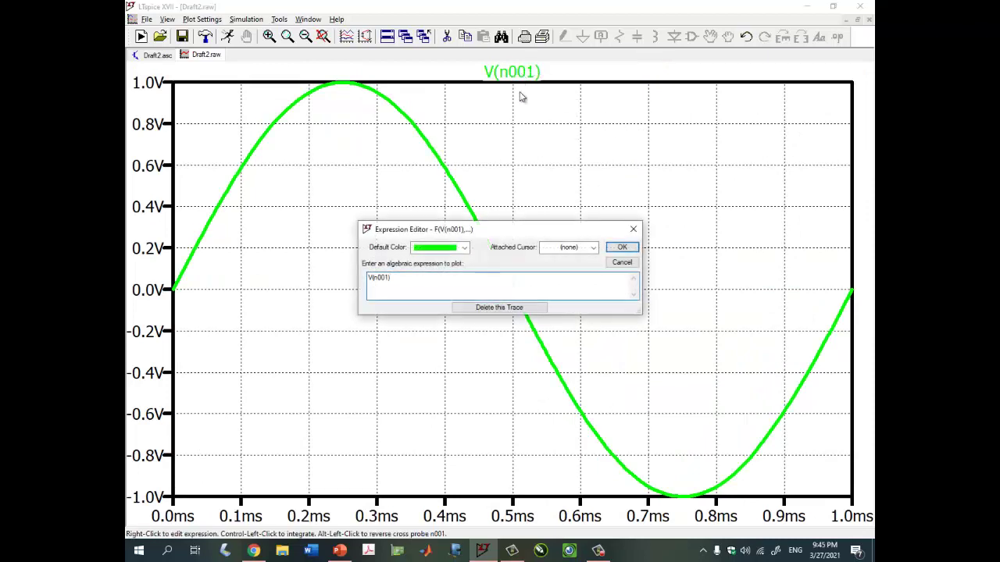
pyautogui.click(466, 247)
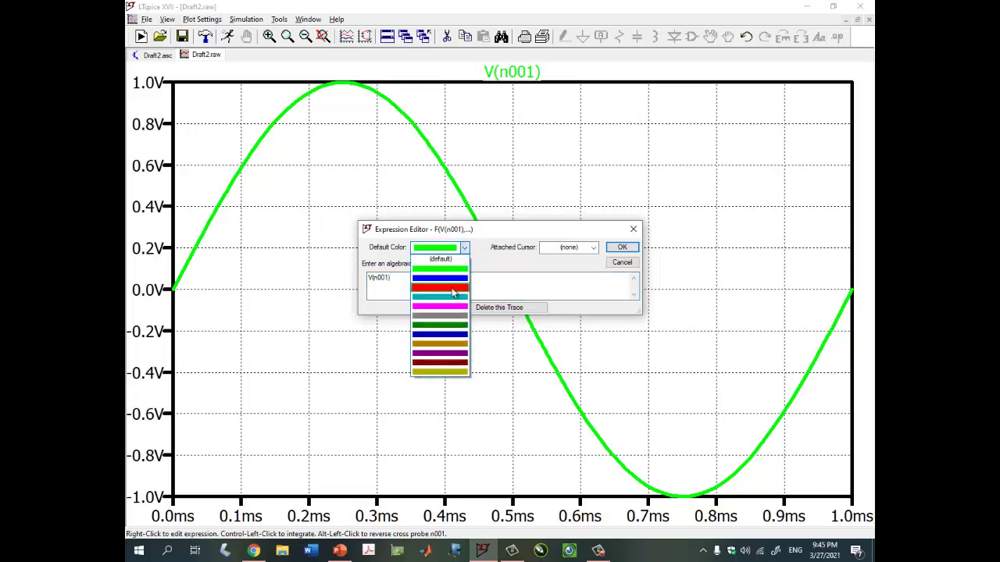
pyautogui.click(449, 325)
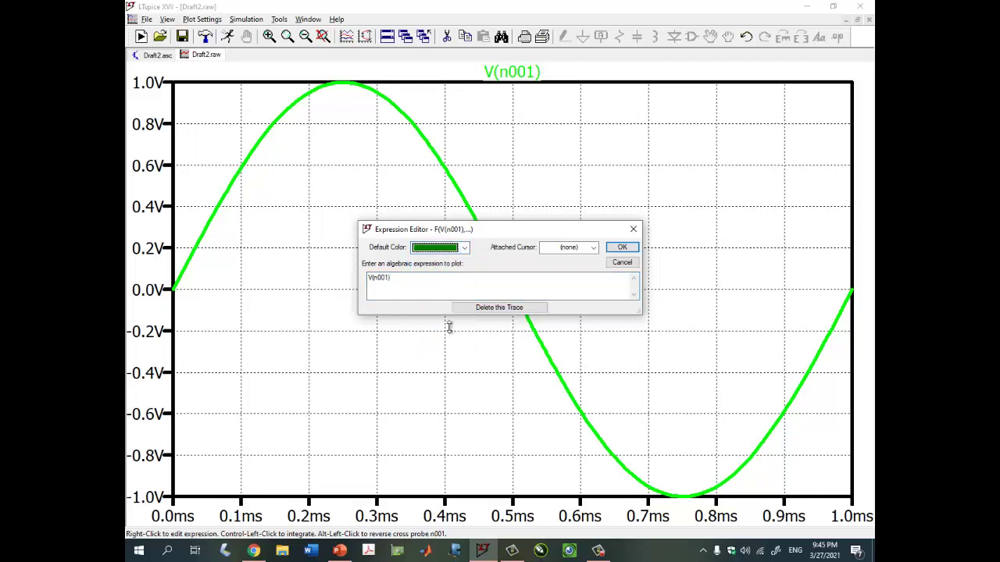
pyautogui.click(465, 247)
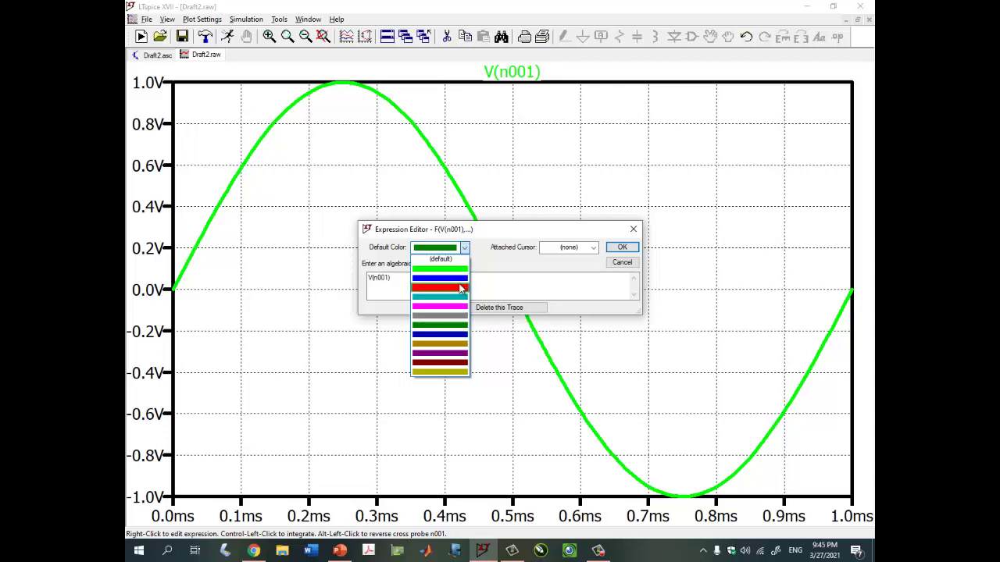
pyautogui.click(459, 297)
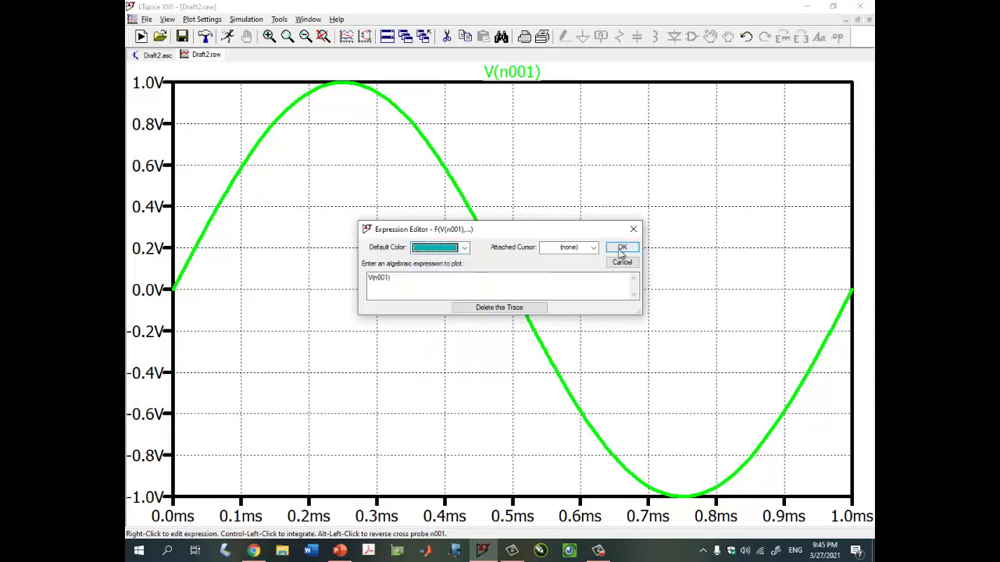
pyautogui.click(622, 248)
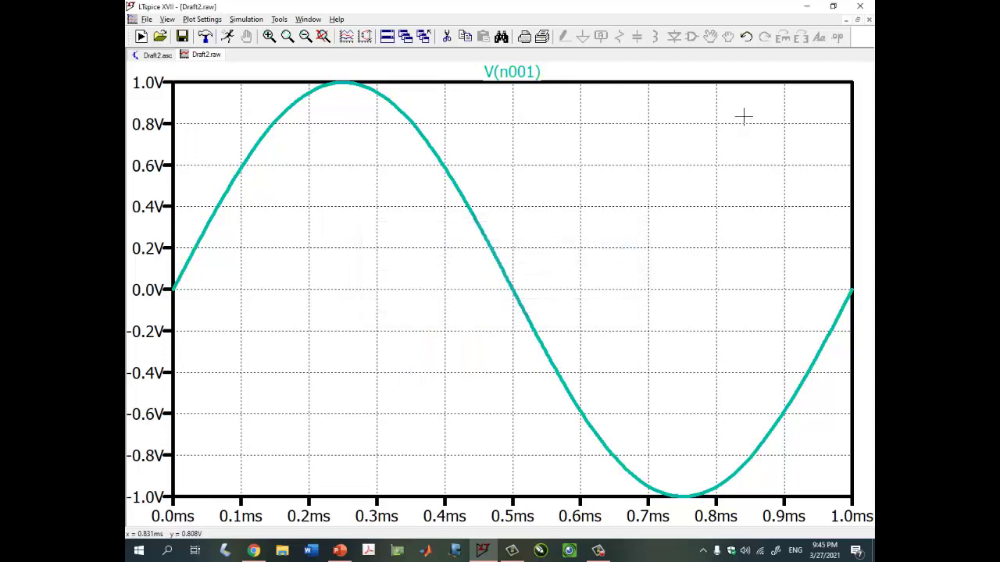
# - Add the text annotation "senoide" to the plot at about 0.47 ms and 0.5 V
pyautogui.rightClick(579, 161)
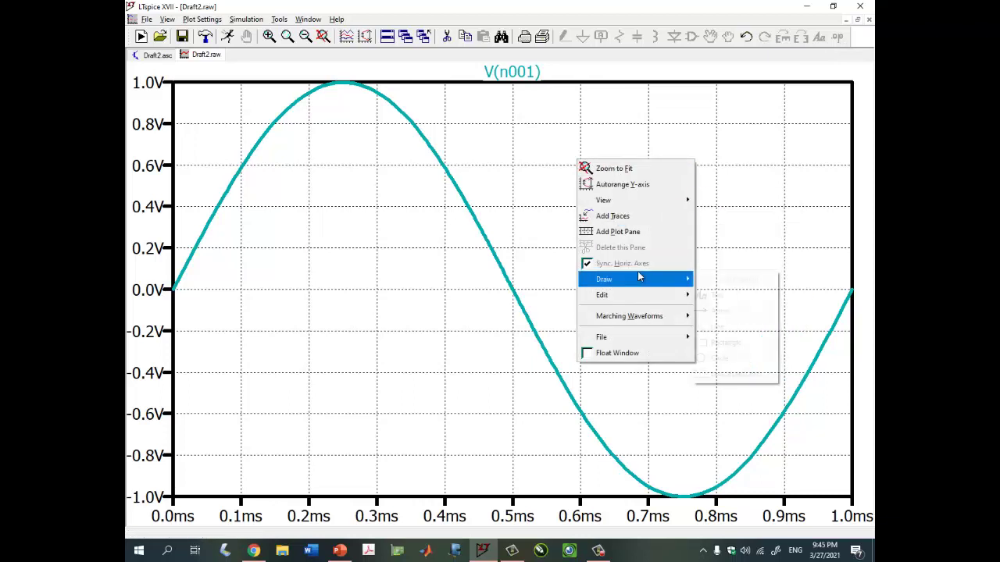
pyautogui.moveTo(655, 274)
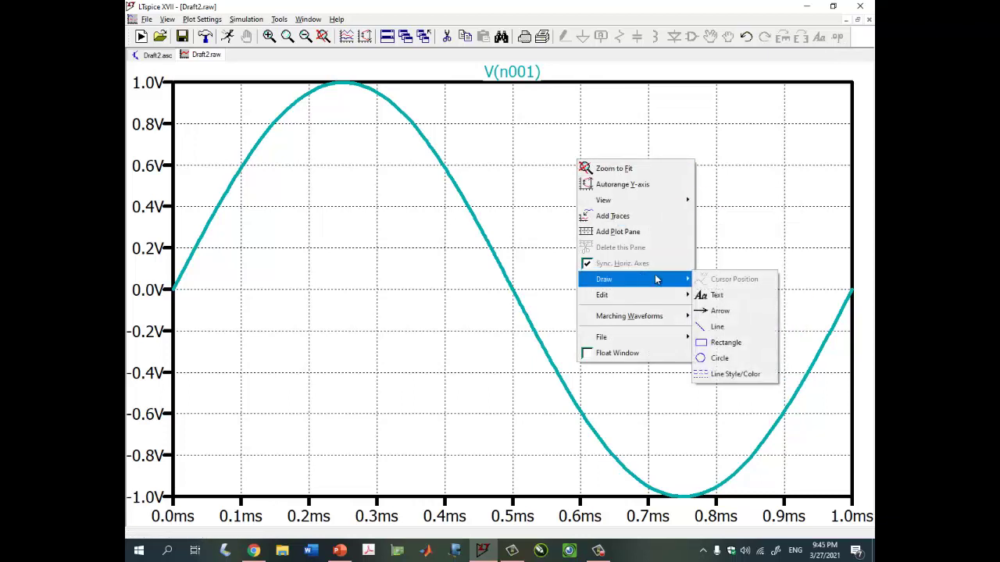
pyautogui.click(707, 295)
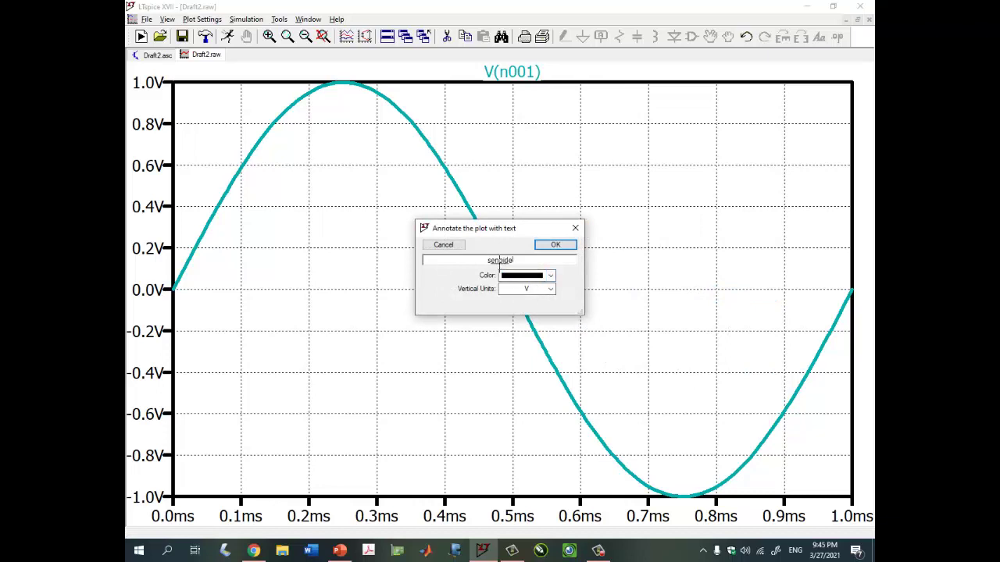
pyautogui.press('Return')
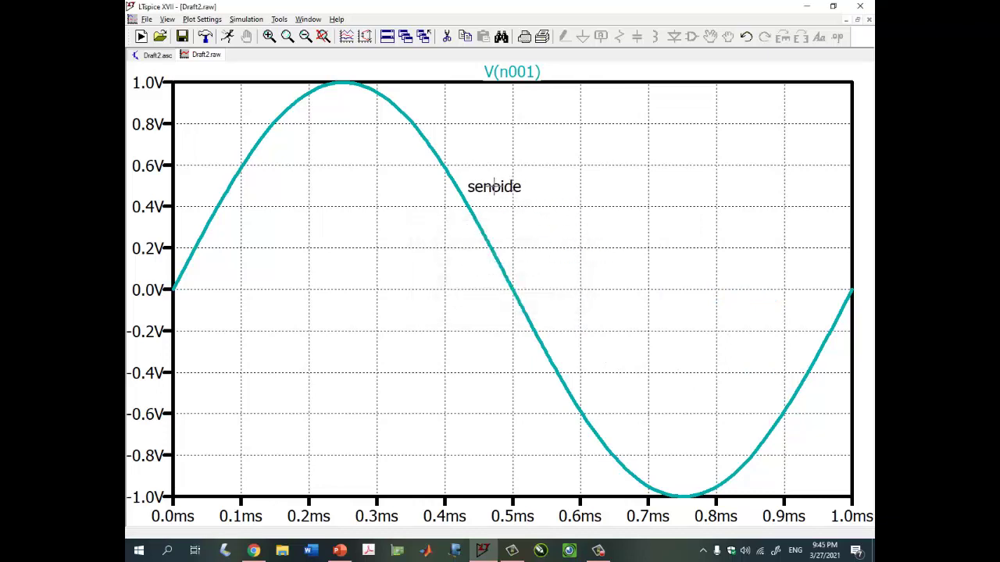
pyautogui.click(494, 187)
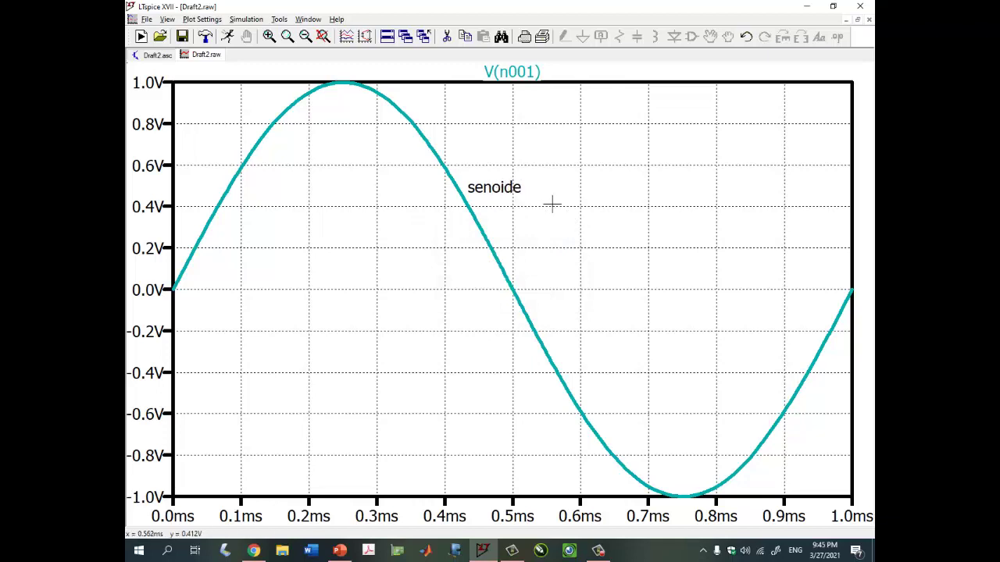
# - Change the annotation text to "senoide 1" and set its colour to blue
pyautogui.rightClick(500, 192)
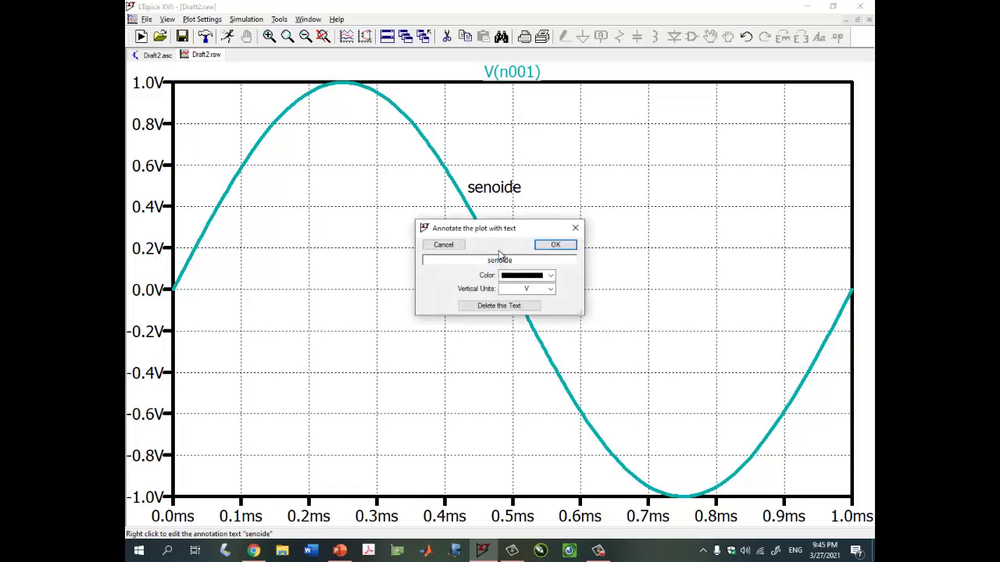
pyautogui.write('1')
pyautogui.click(551, 275)
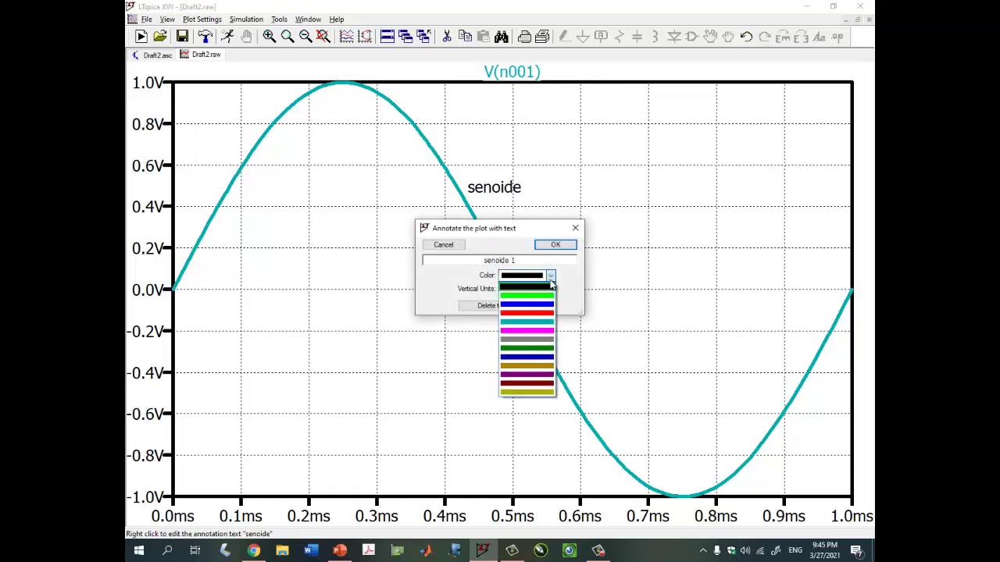
pyautogui.click(543, 304)
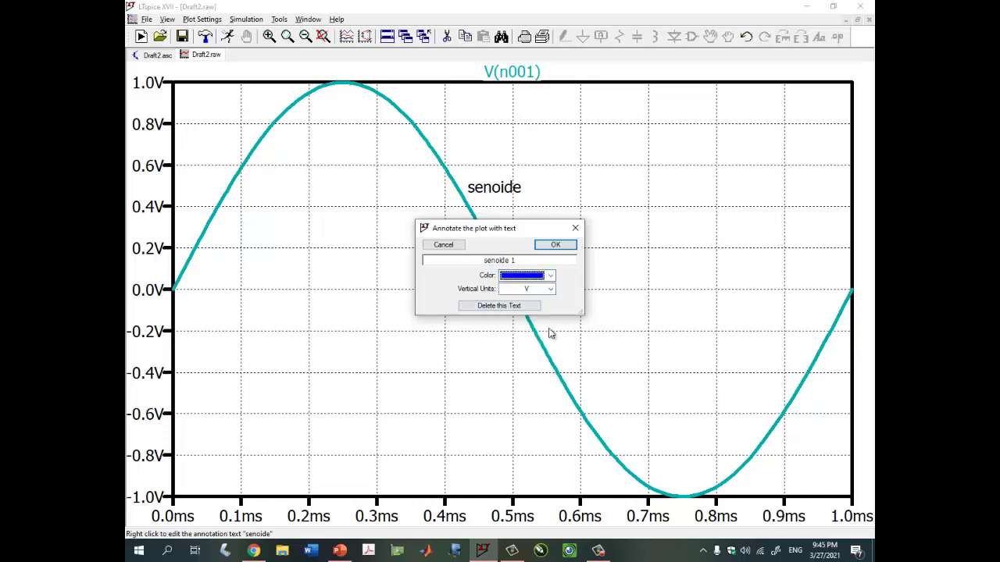
pyautogui.click(555, 245)
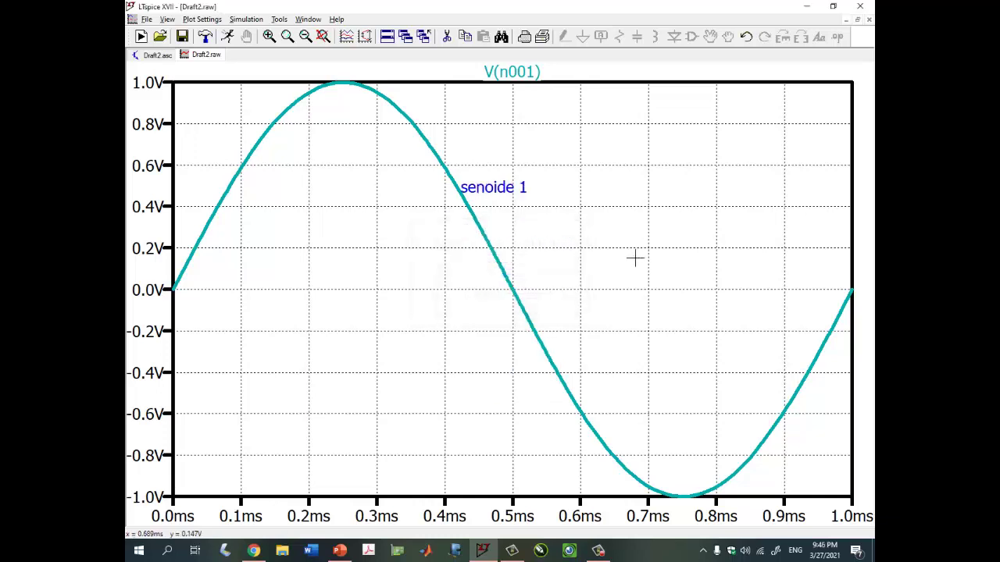
# - Draw an arrow annotation from about 0.6 ms, 0.45 V to the falling part of the waveform at about 0.475 ms, 0.22 V
pyautogui.rightClick(604, 173)
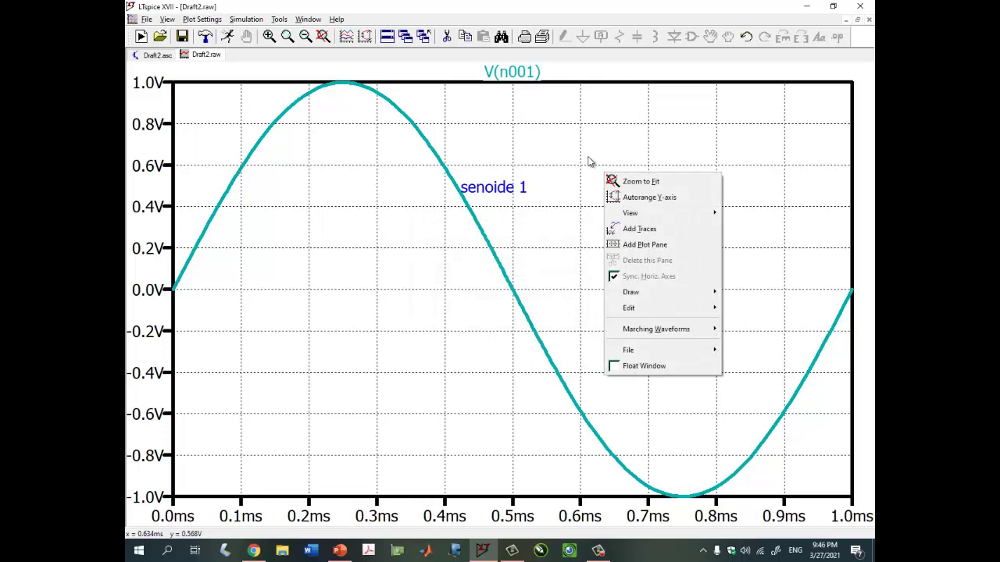
pyautogui.moveTo(648, 213)
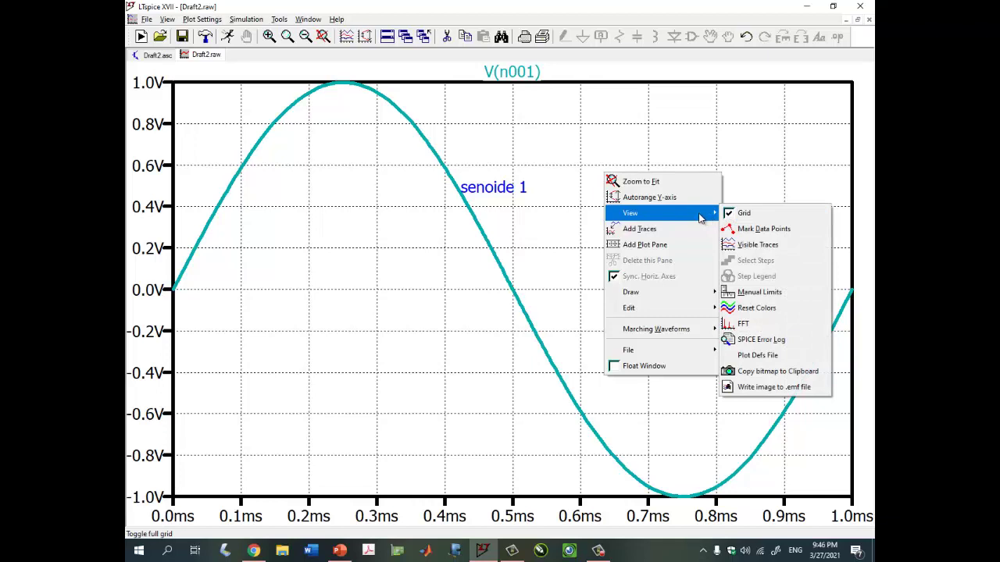
pyautogui.moveTo(688, 287)
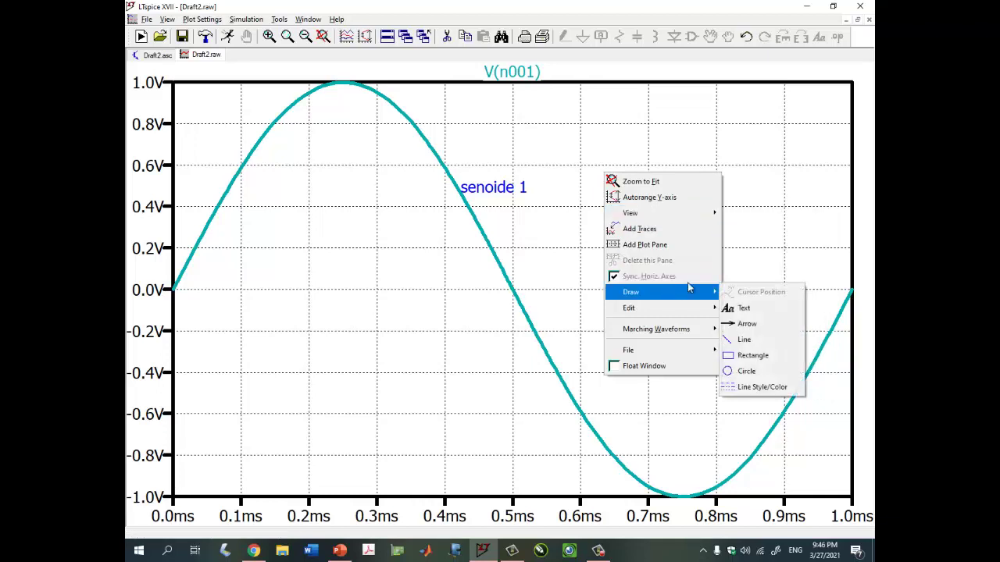
pyautogui.click(750, 324)
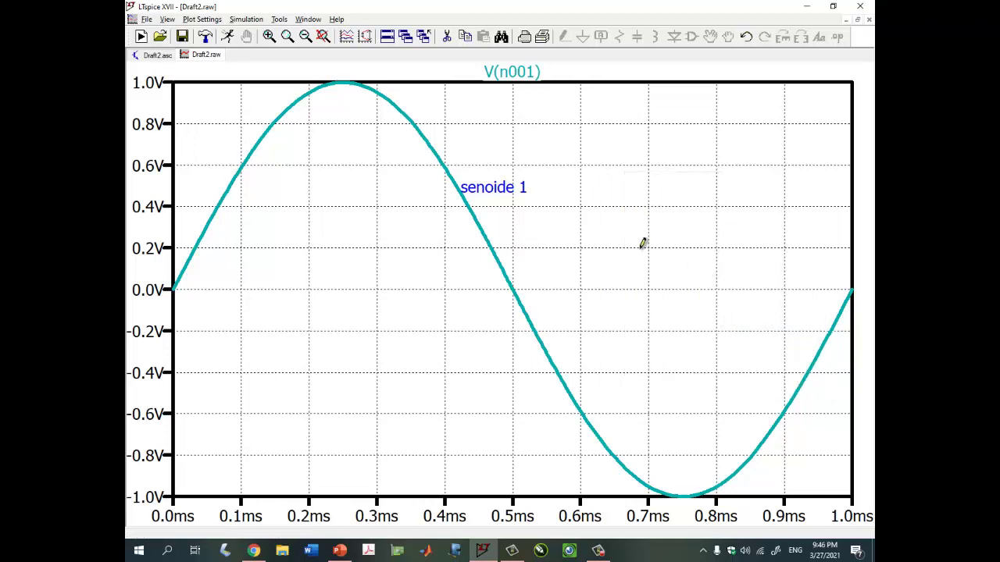
pyautogui.click(580, 196)
pyautogui.click(495, 244)
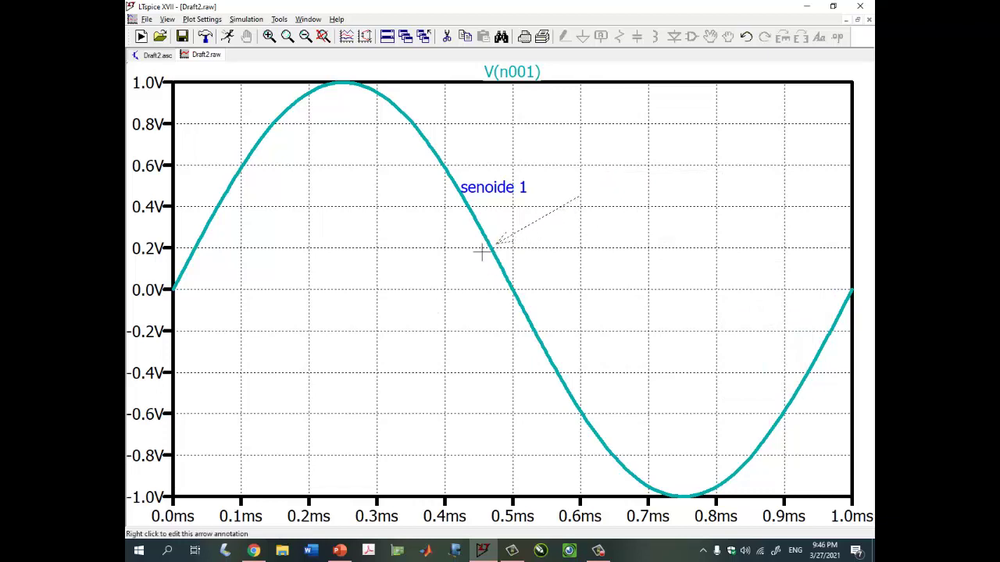
pyautogui.rightClick(619, 183)
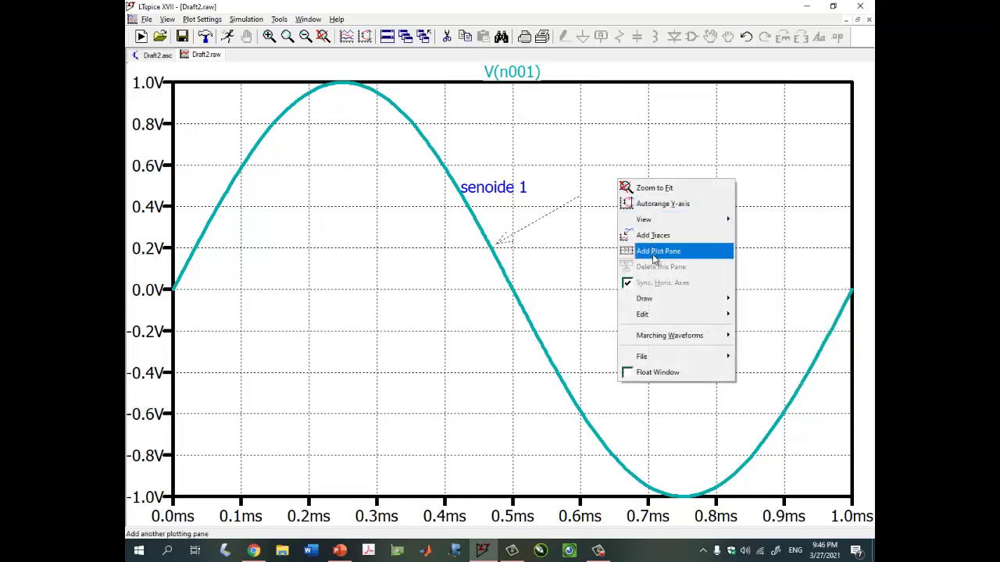
pyautogui.moveTo(670, 299)
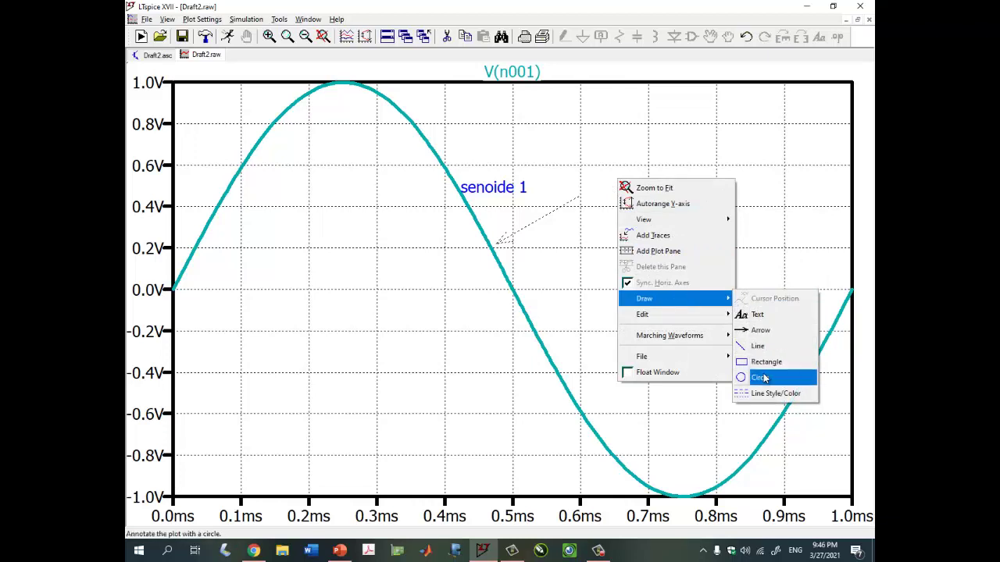
pyautogui.moveTo(723, 322)
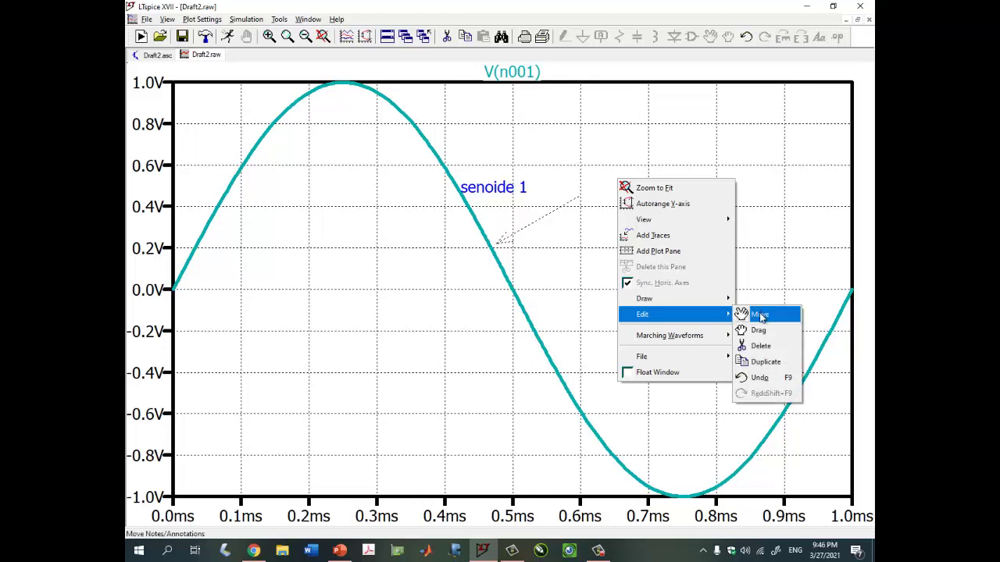
pyautogui.click(760, 313)
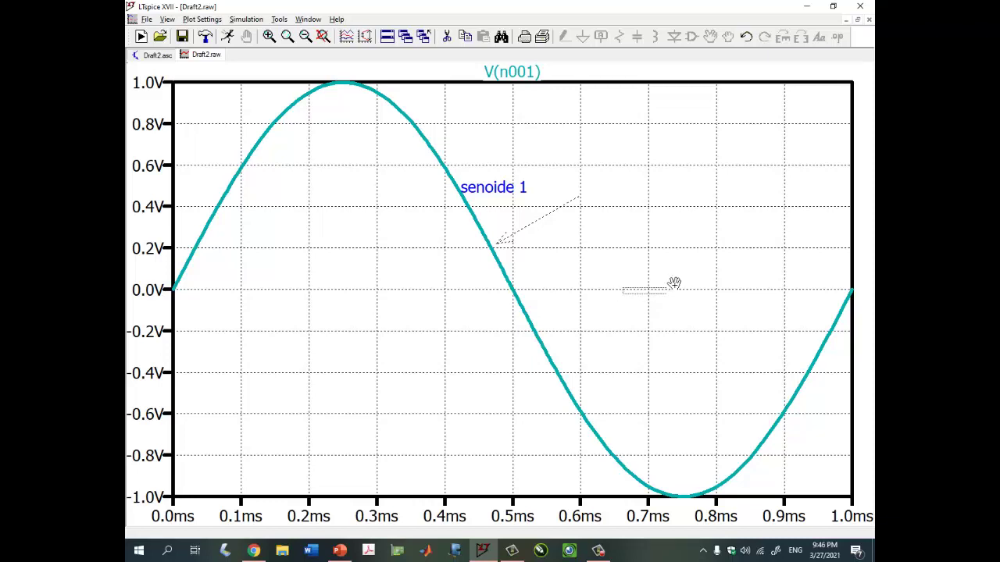
pyautogui.rightClick(676, 243)
# - Reposition the "senoide 1" annotation beneath the positive peak, at about 0.19 ms and 0.72 V
pyautogui.rightClick(677, 243)
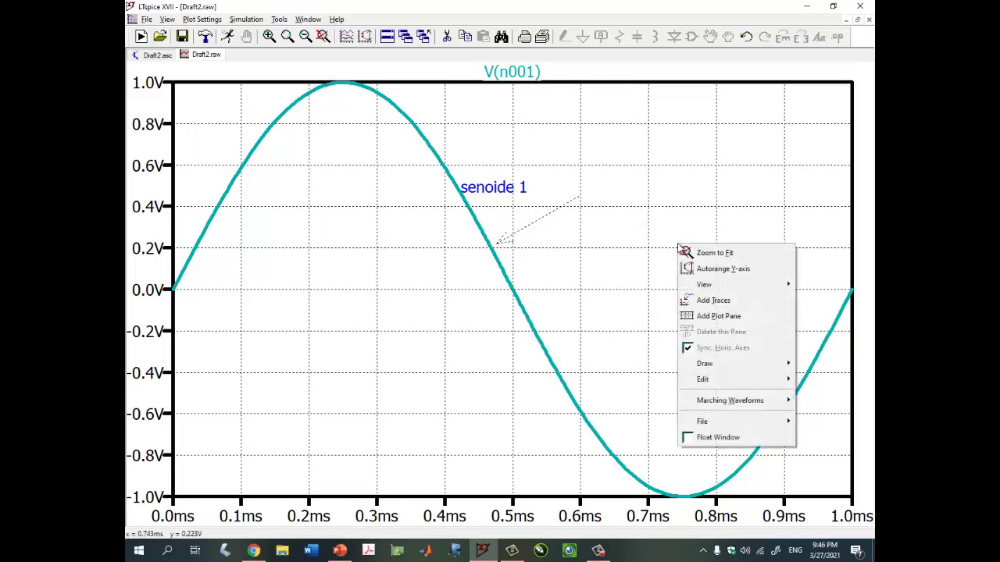
pyautogui.moveTo(726, 380)
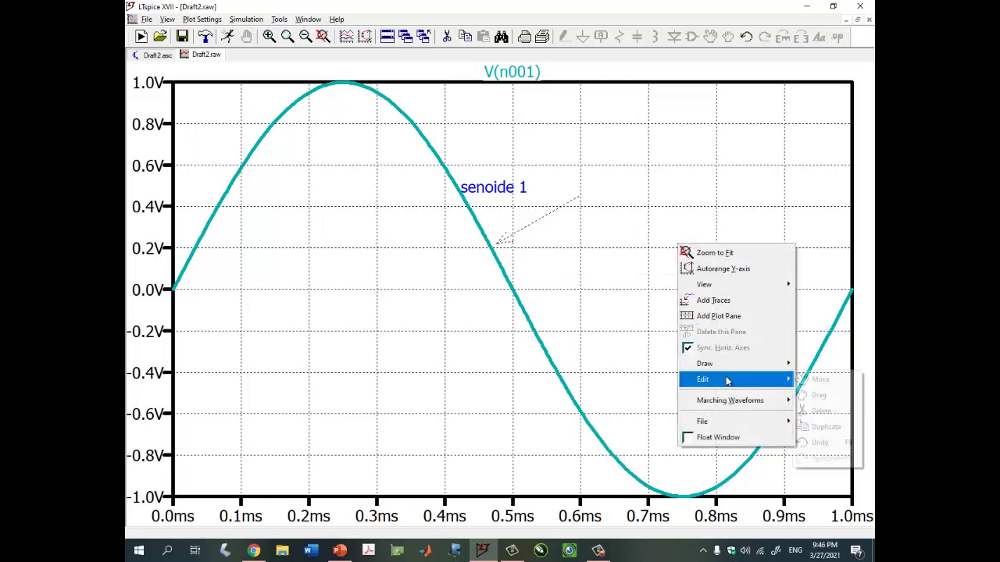
pyautogui.click(804, 395)
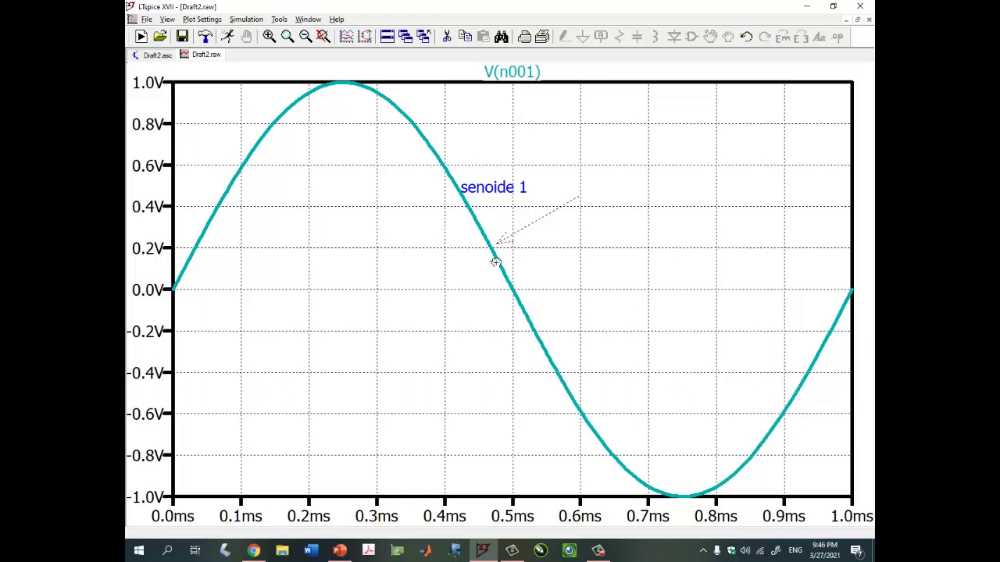
pyautogui.moveTo(516, 188); pyautogui.dragTo(336, 135)
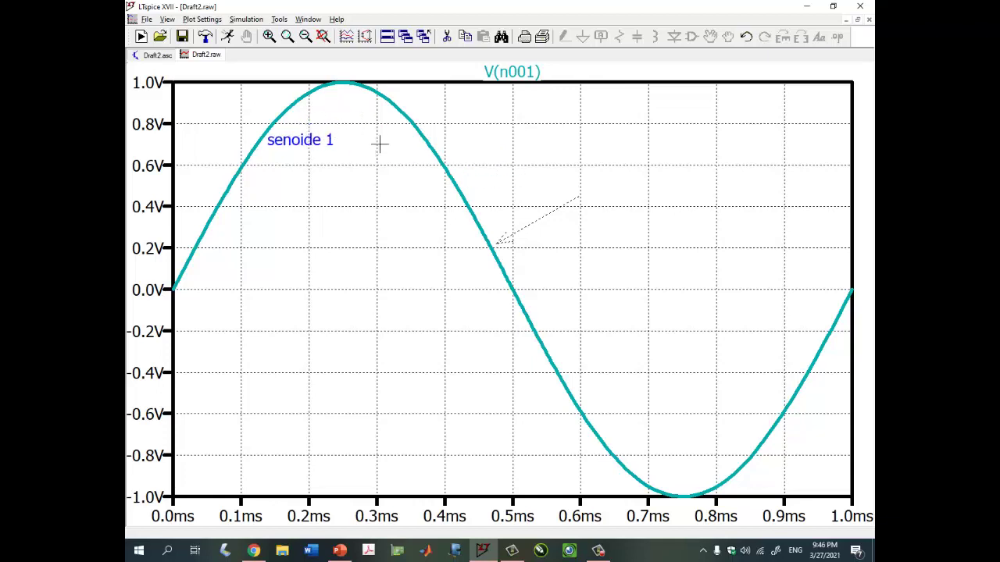
# - Zoom in on the falling section between 300 and 540 µs, inspect V(n001) with cursor 1 at 436 µs and close the readout
pyautogui.click(268, 37)
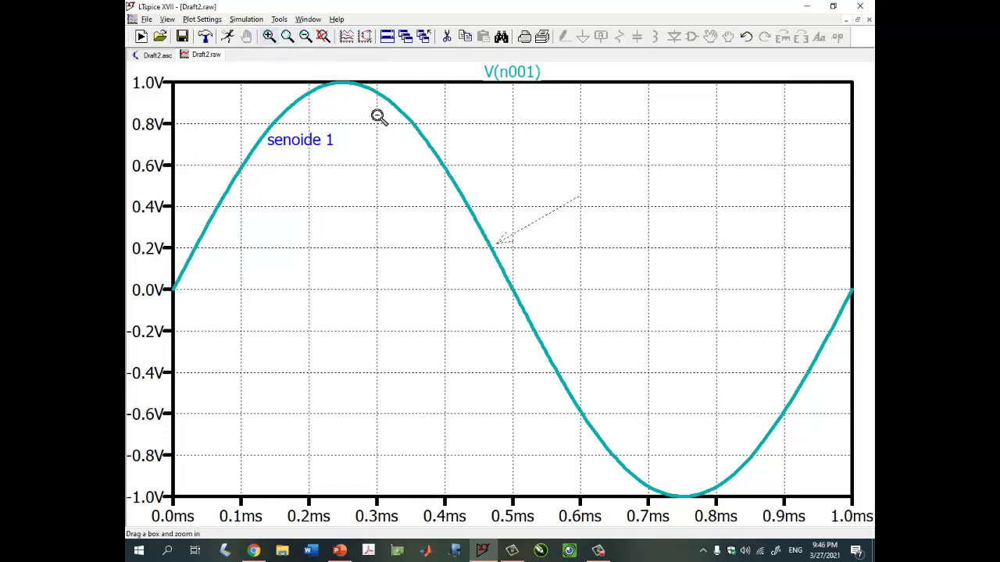
pyautogui.moveTo(388, 130); pyautogui.dragTo(535, 305)
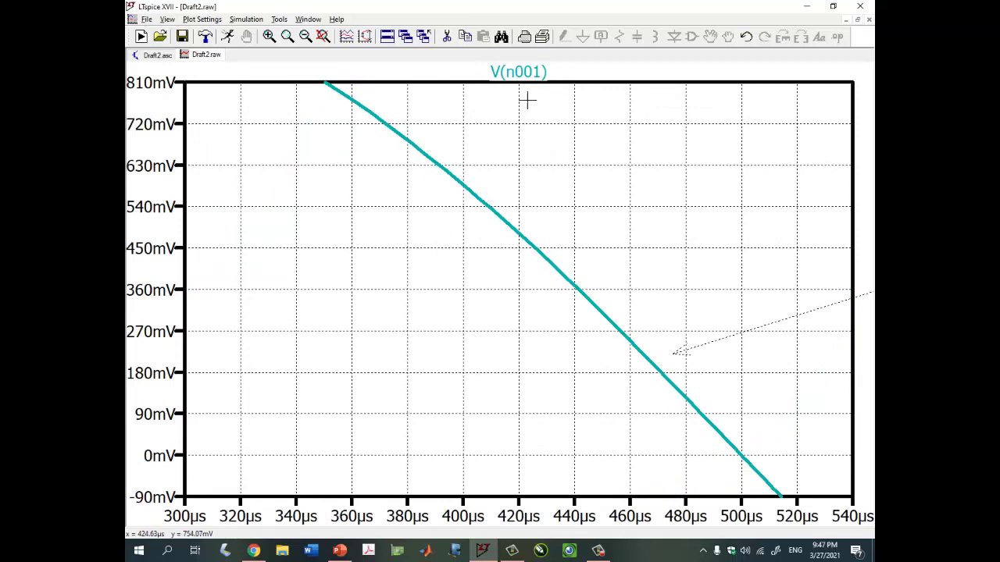
pyautogui.click(523, 72)
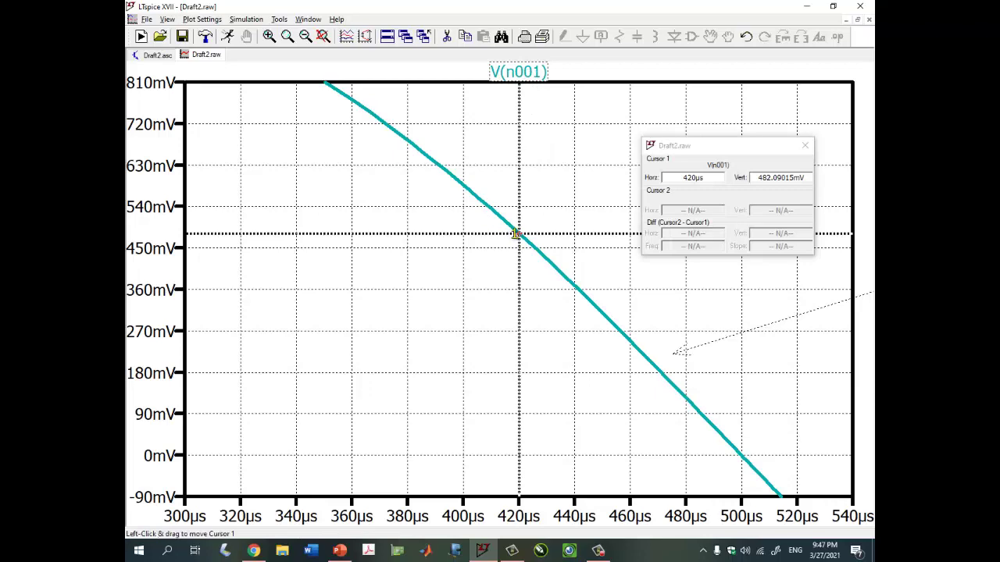
pyautogui.moveTo(517, 232)
pyautogui.mouseDown()
pyautogui.moveTo(440, 182)
pyautogui.moveTo(578, 289)
pyautogui.moveTo(562, 253)
pyautogui.moveTo(491, 207)
pyautogui.moveTo(563, 275)
pyautogui.mouseUp()
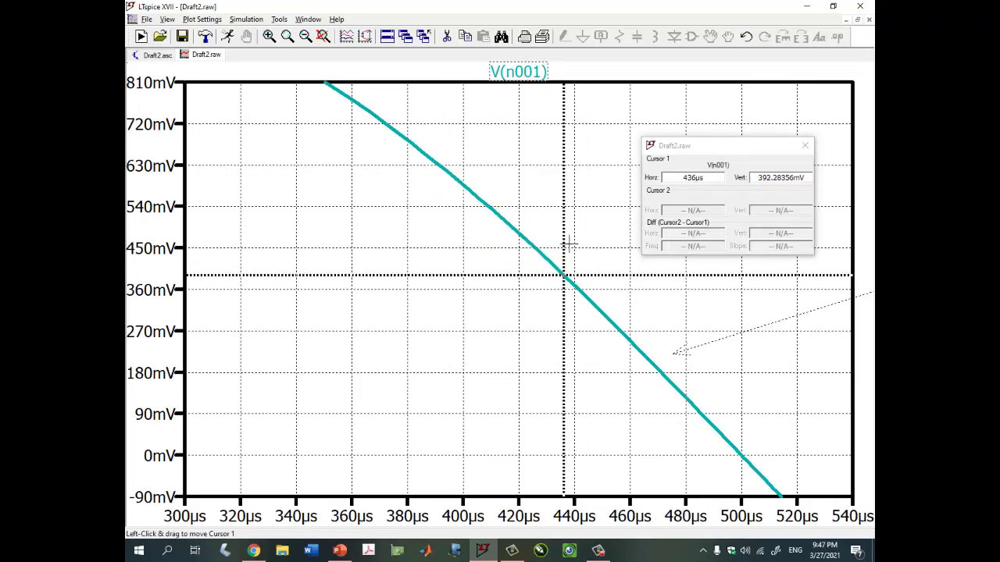
pyautogui.click(804, 145)
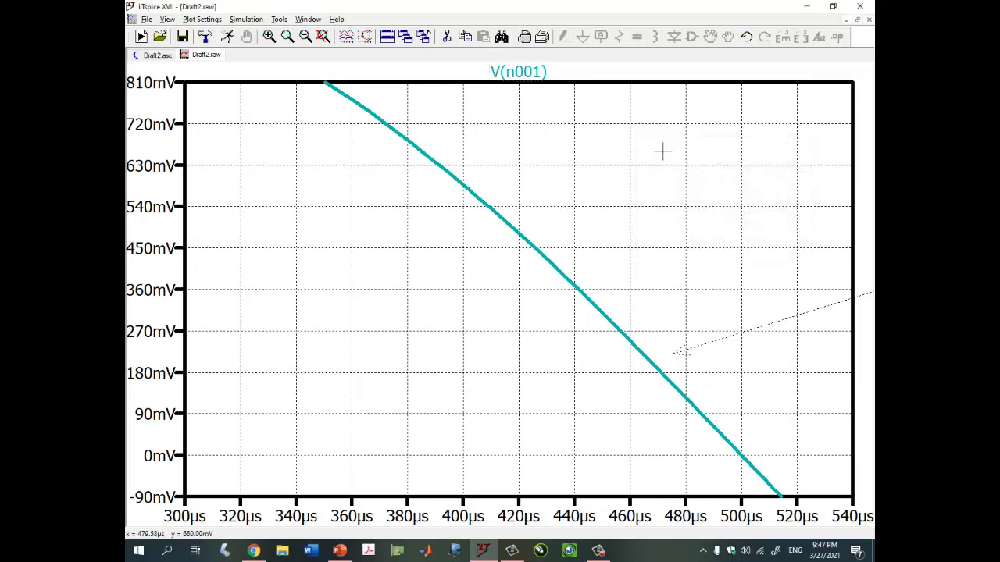
# - Restore the full extents of the plot, then zoom out to a vertical range of -2.0 V to 2.0 V
pyautogui.click(323, 37)
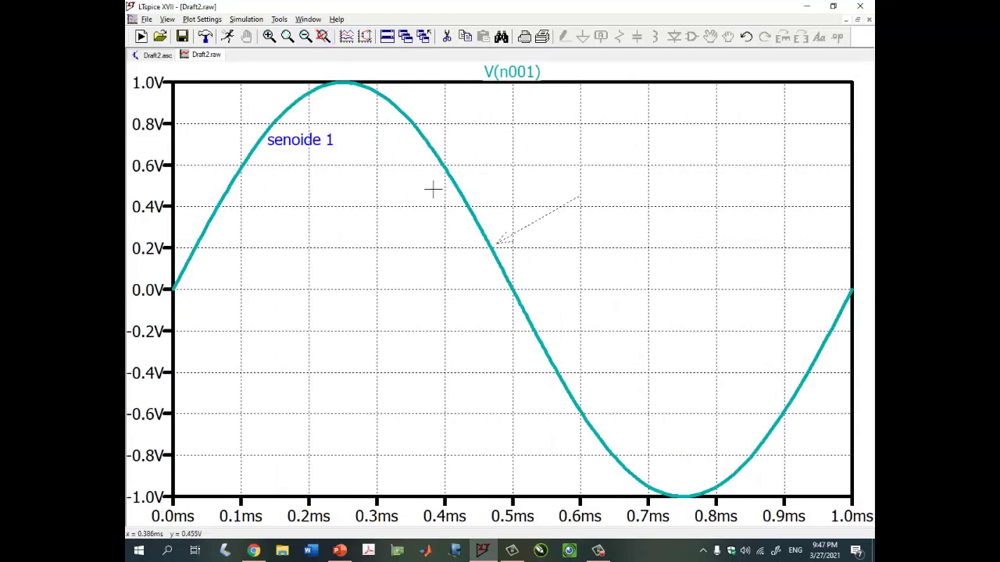
pyautogui.click(305, 37)
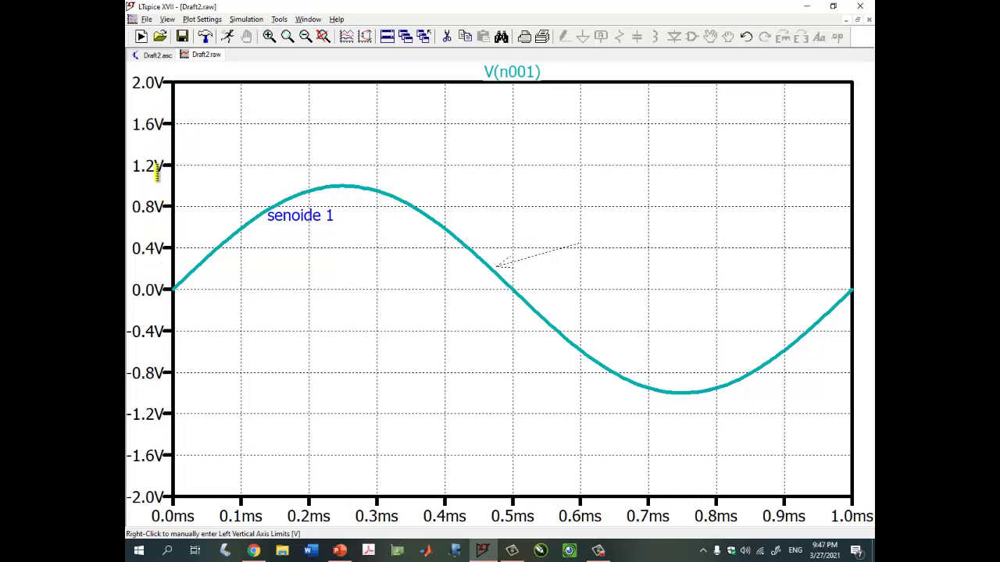
# - Fit the V(n001) plot back to its full extents, with the vertical axis spanning -1.0 V to 1.0 V
pyautogui.click(325, 37)
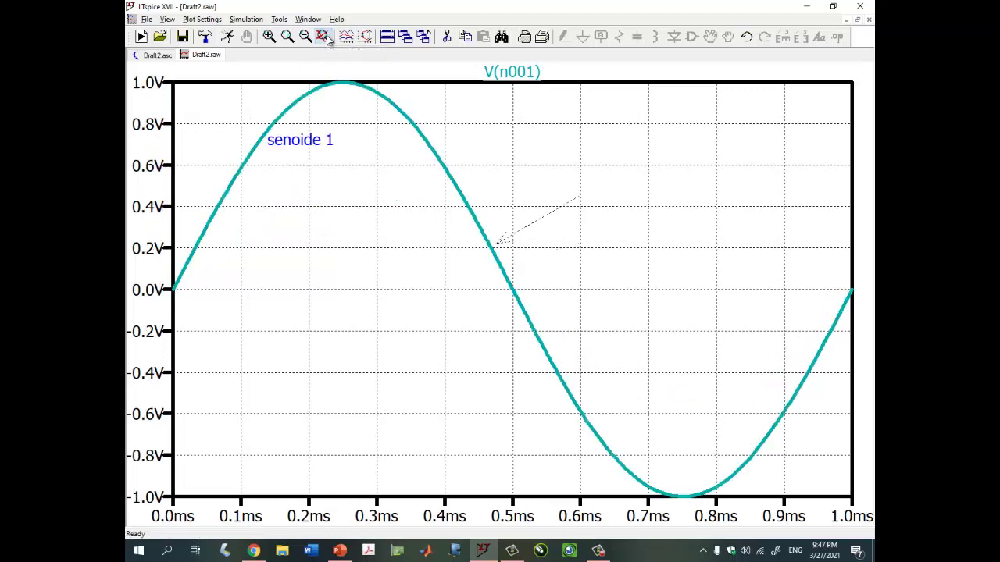
pyautogui.rightClick(623, 123)
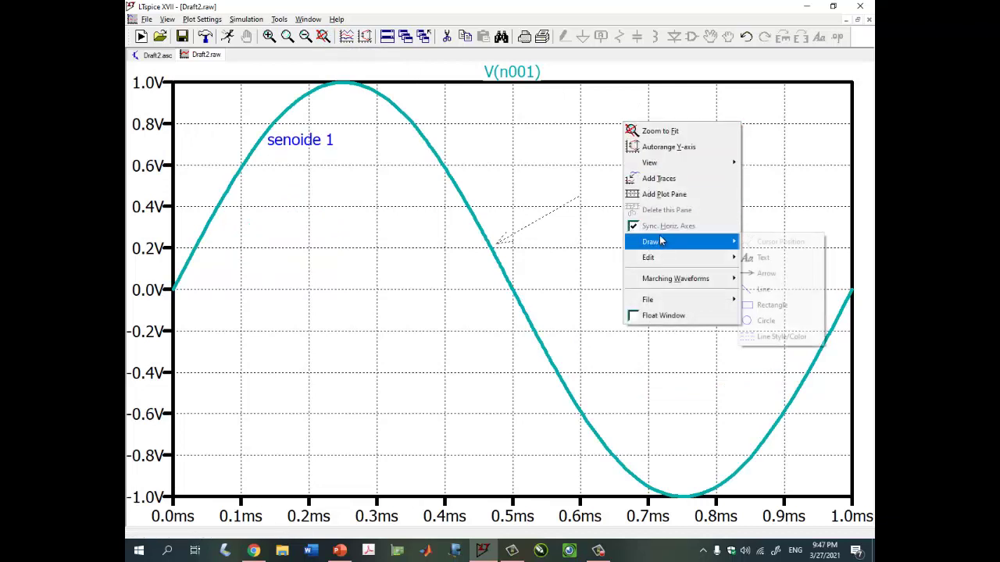
pyautogui.moveTo(672, 278)
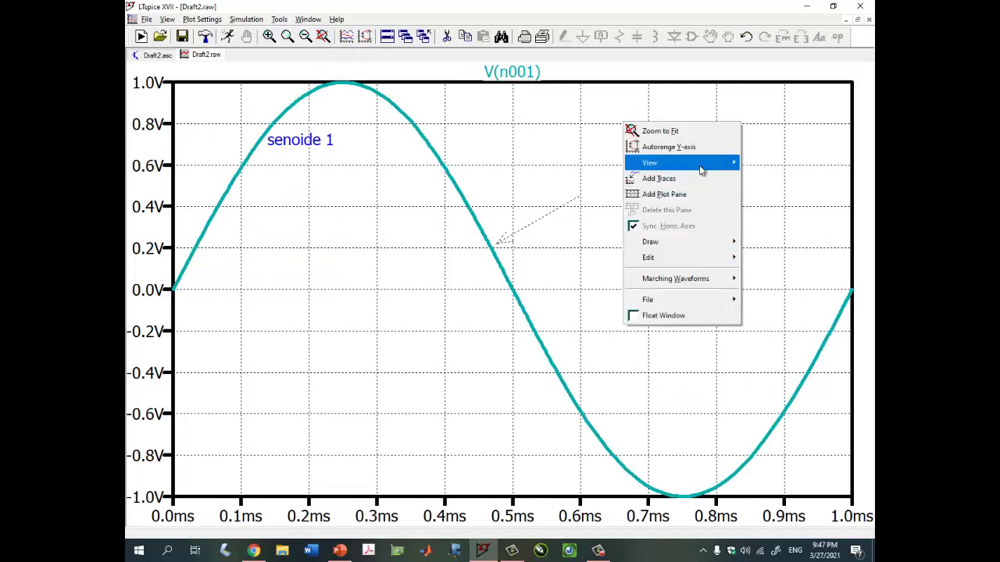
pyautogui.moveTo(701, 170)
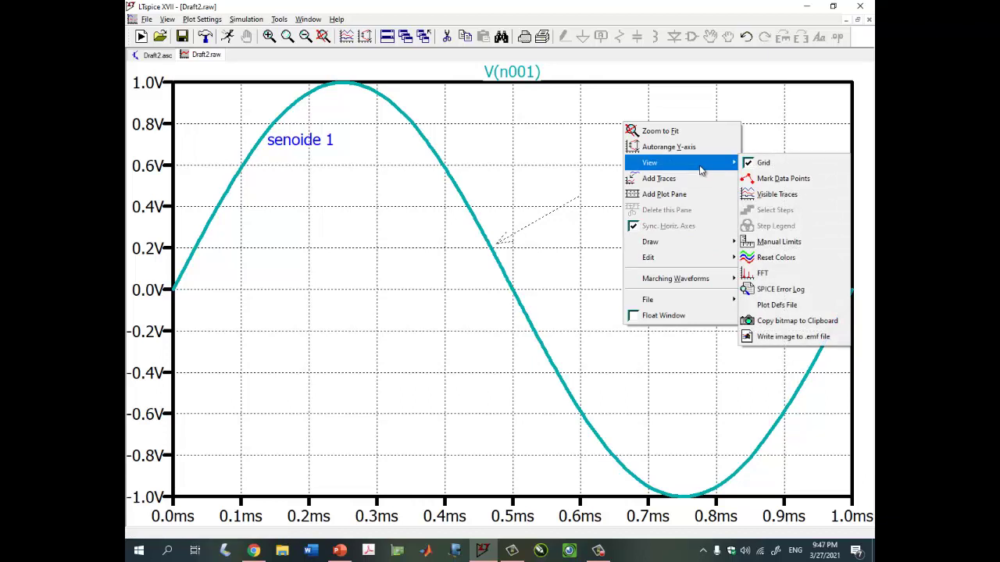
pyautogui.click(553, 245)
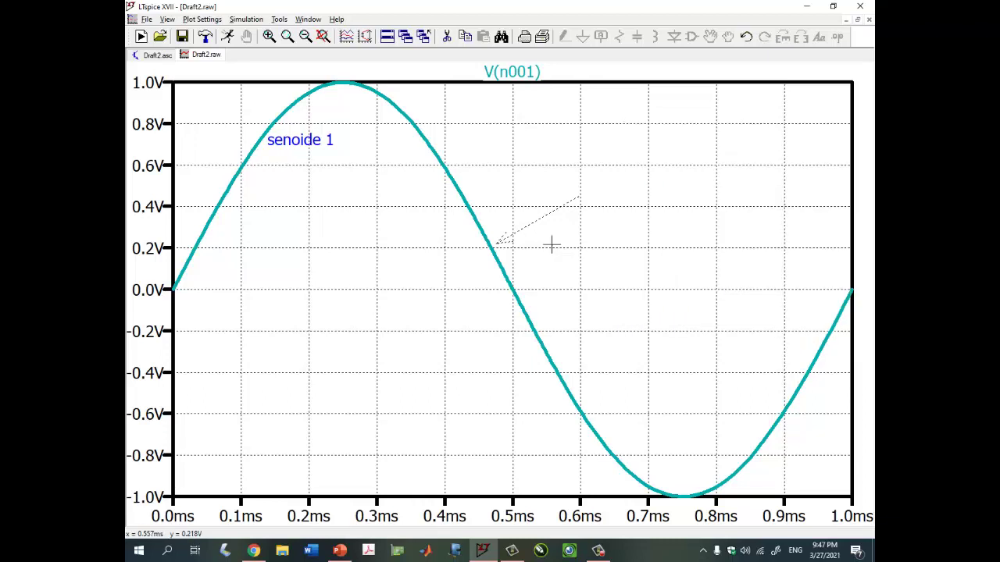
pyautogui.click(857, 18)
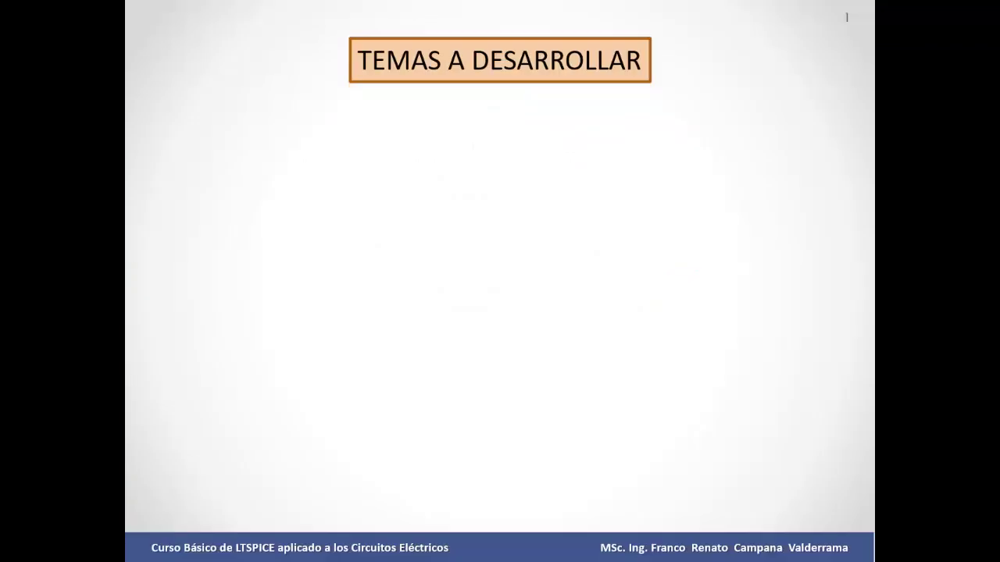
pyautogui.press('Right')
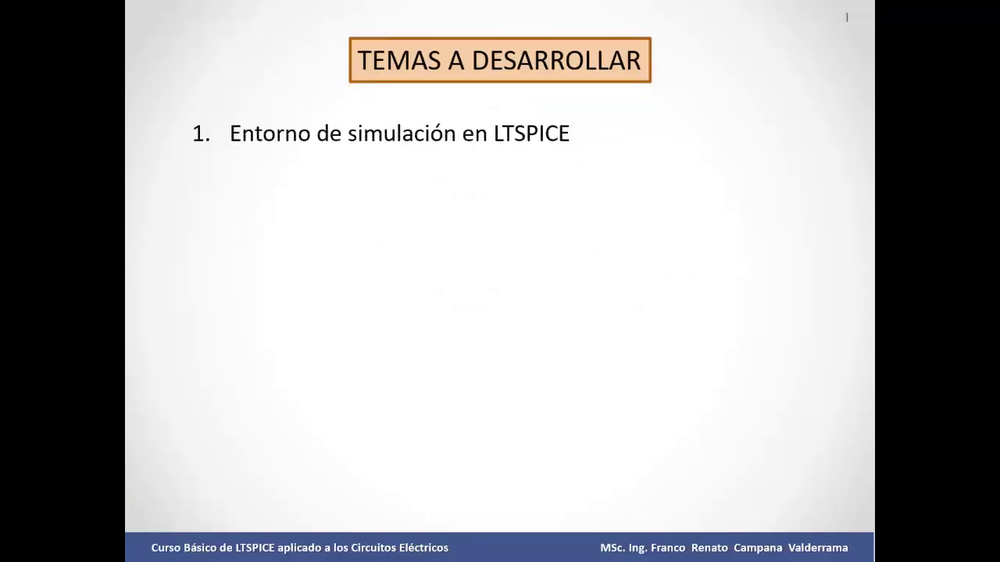